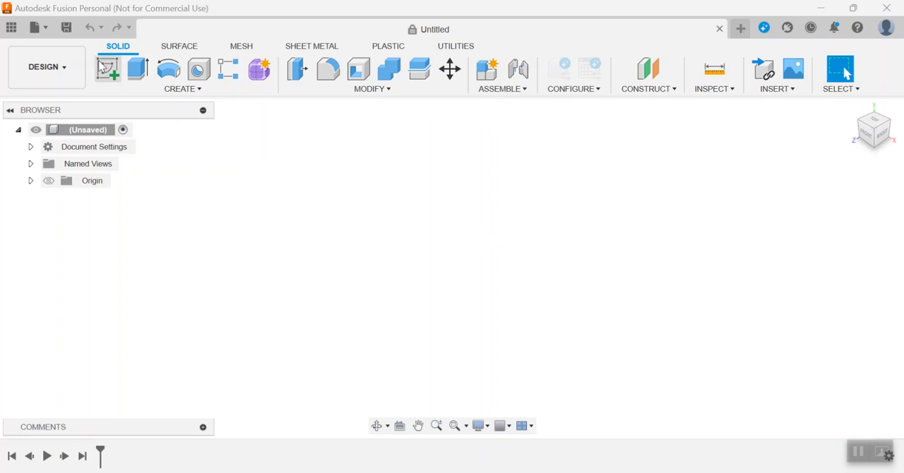
Create a new project named Tic-tac-toe Board in the data panel and close the panel.
left_click(12, 27)
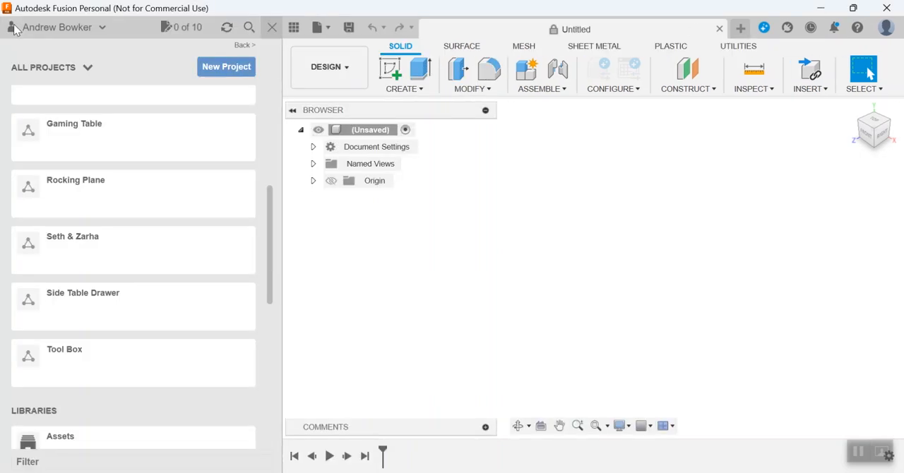
left_click(223, 67)
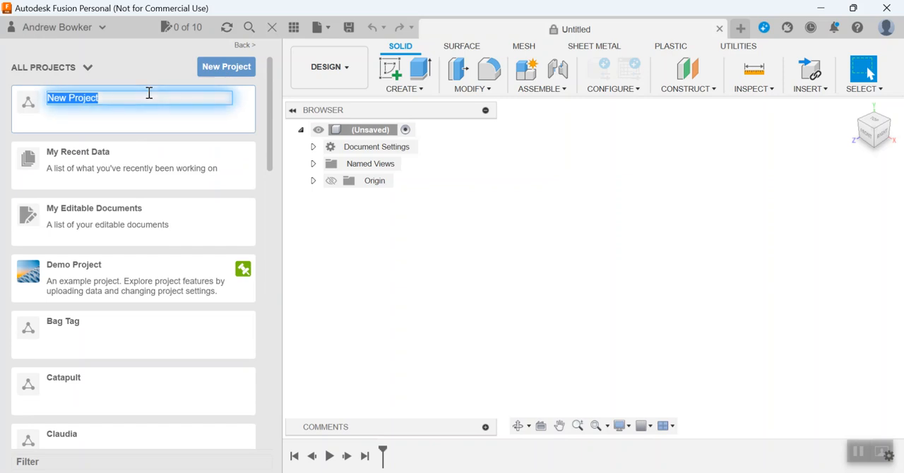
type("Tic-taco")
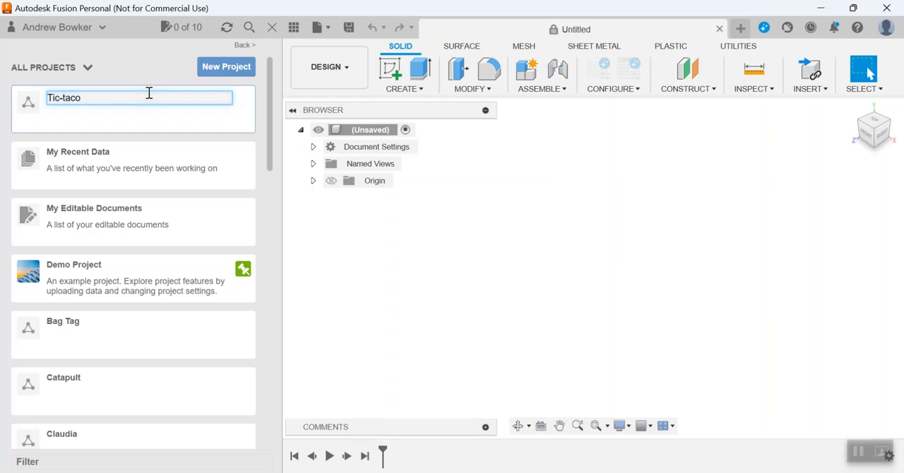
type("t-to")
key("BackSpace")
type("oe Board")
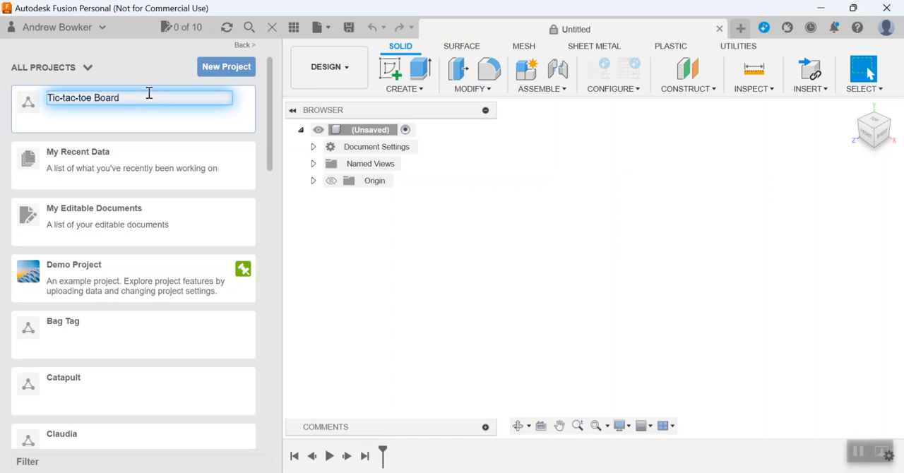
key("Return")
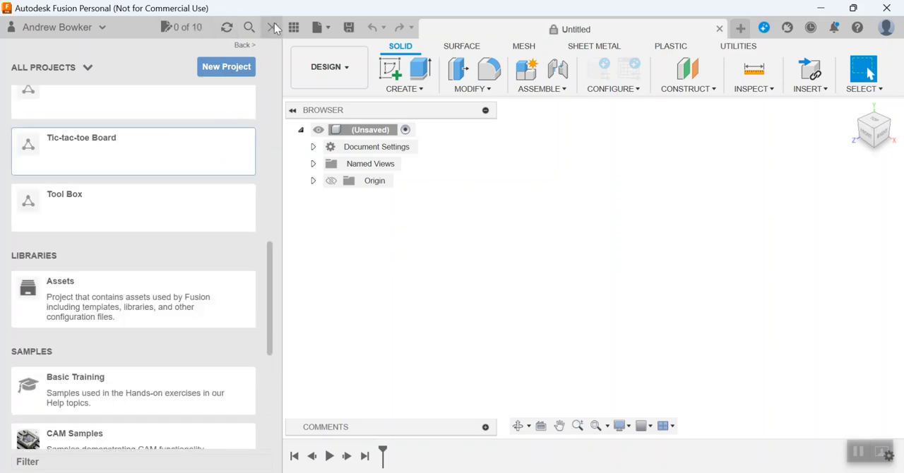
left_click(273, 26)
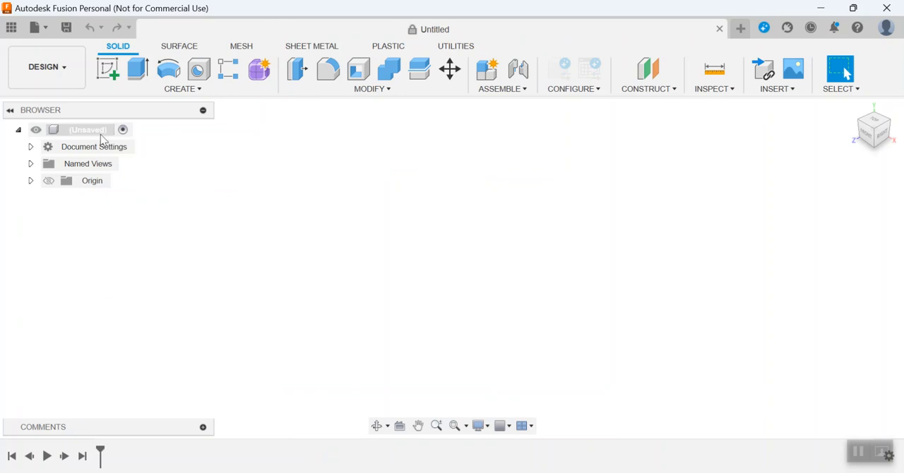
Save the untitled design as Sample Game in the Tic-tac-toe Board project.
left_click(65, 27)
left_click_drag(252, 213, 181, 208)
type("Sa")
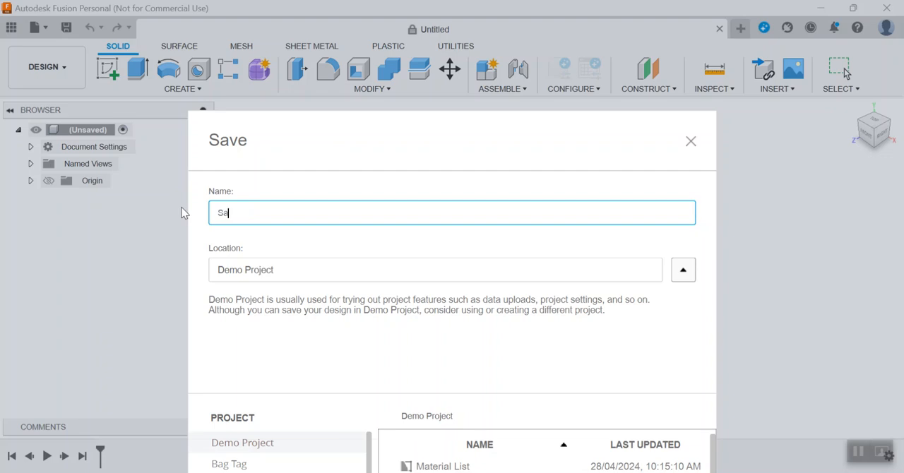
type("mple Game")
left_click(682, 271)
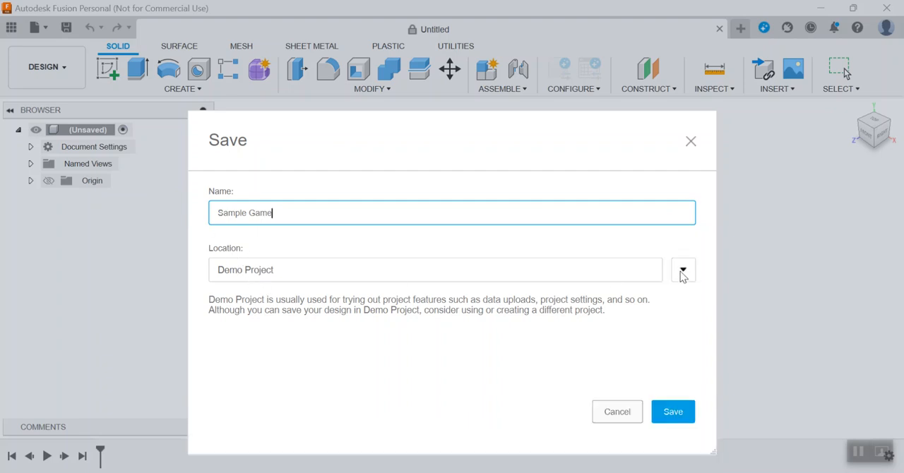
left_click(682, 272)
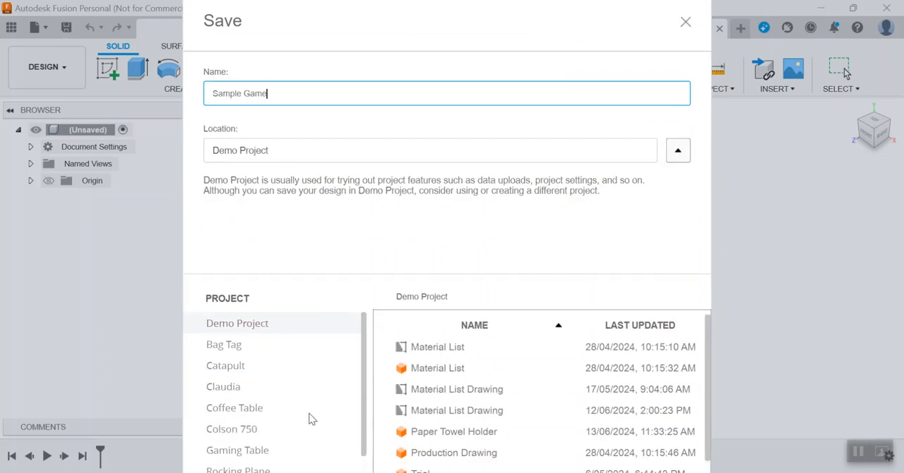
scroll(350, 405, "down", 1)
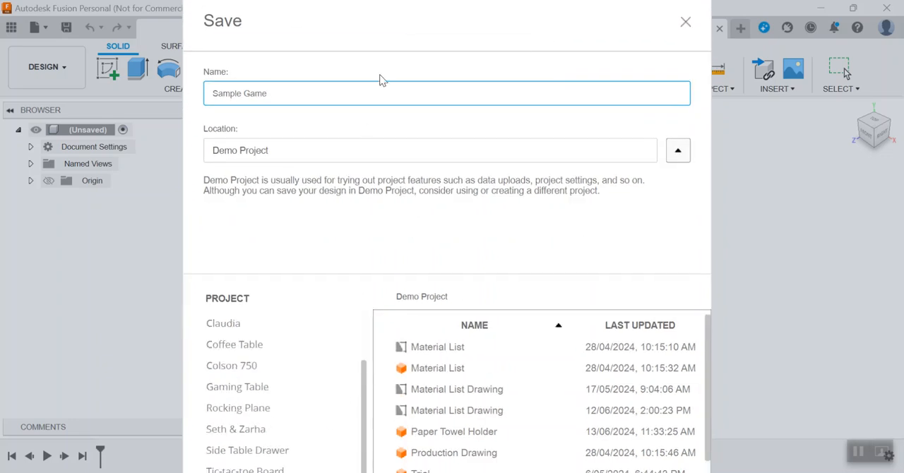
scroll(515, 191, "down", 2)
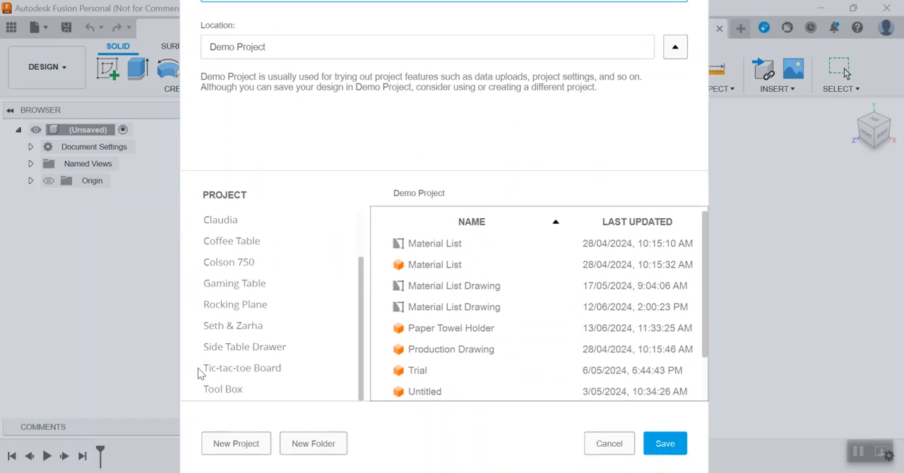
left_click(256, 368)
scroll(504, 239, "up", 2)
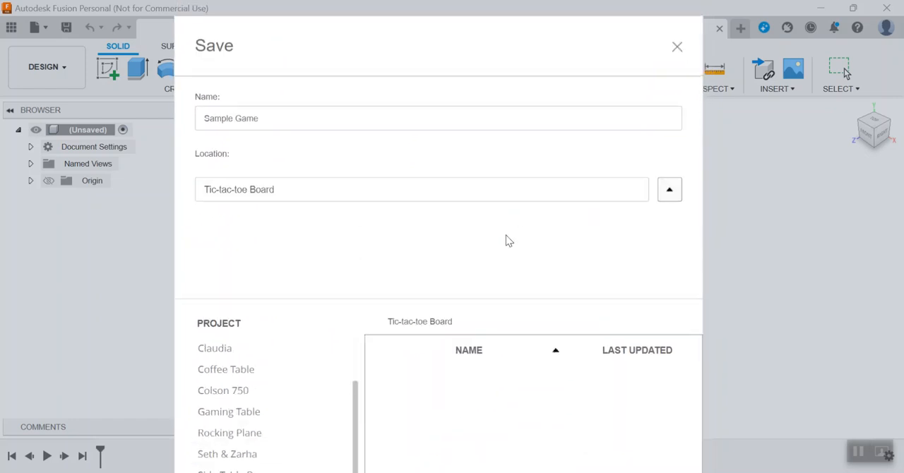
scroll(502, 149, "down", 3)
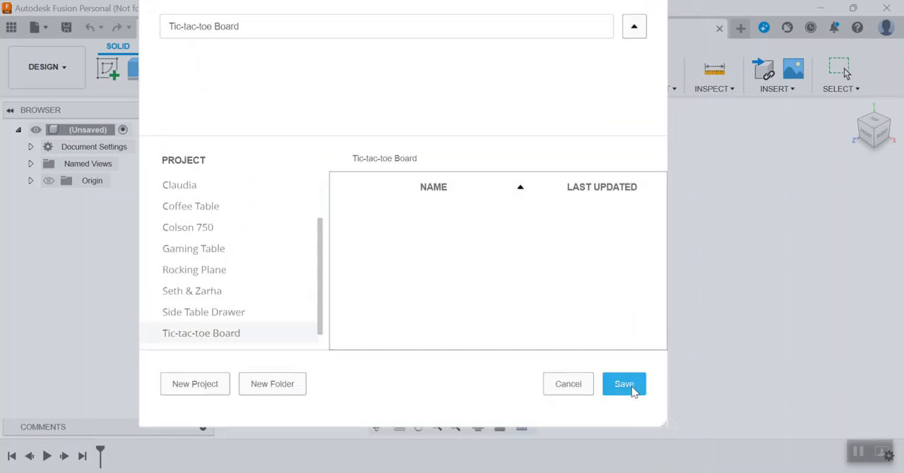
left_click(632, 386)
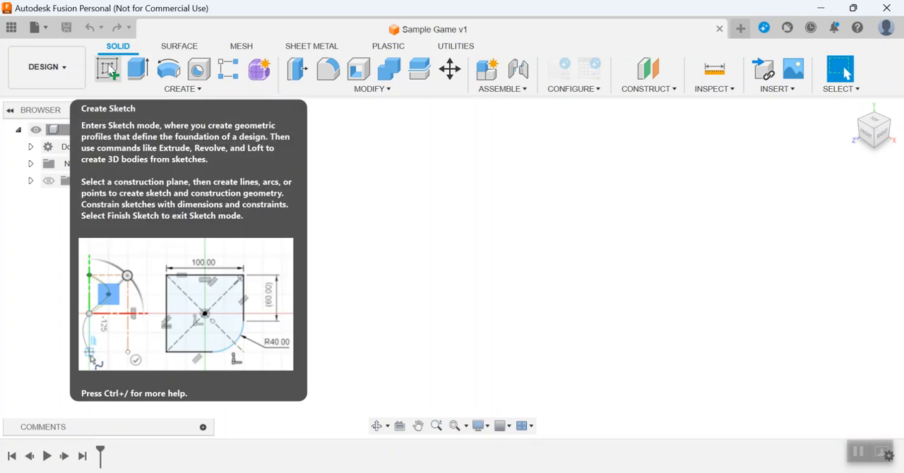
Start a sketch on the horizontal origin plane, seen from the top.
left_click(110, 70)
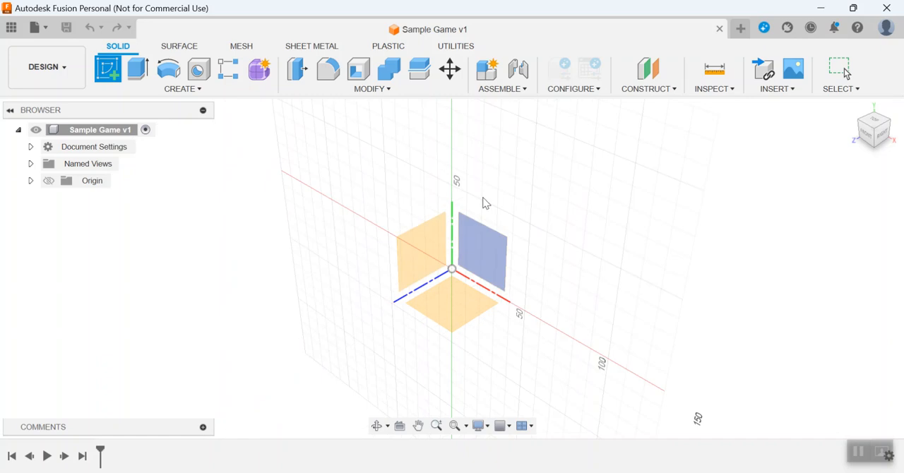
left_click(878, 125)
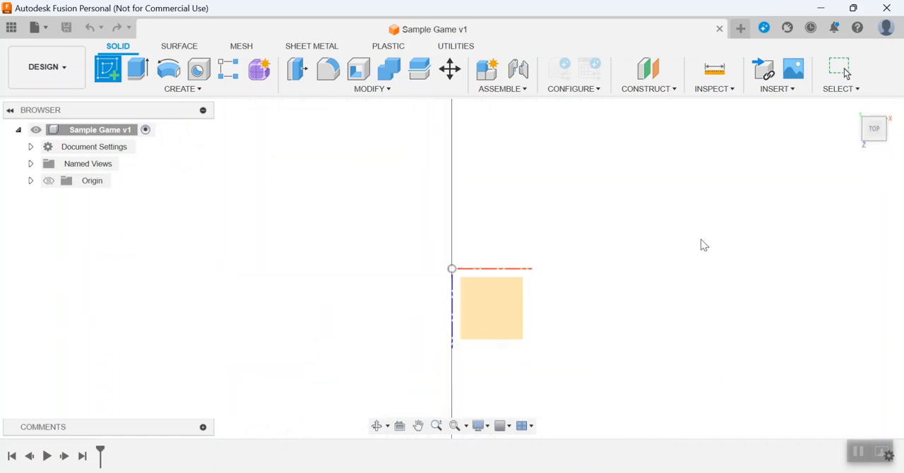
left_click(500, 305)
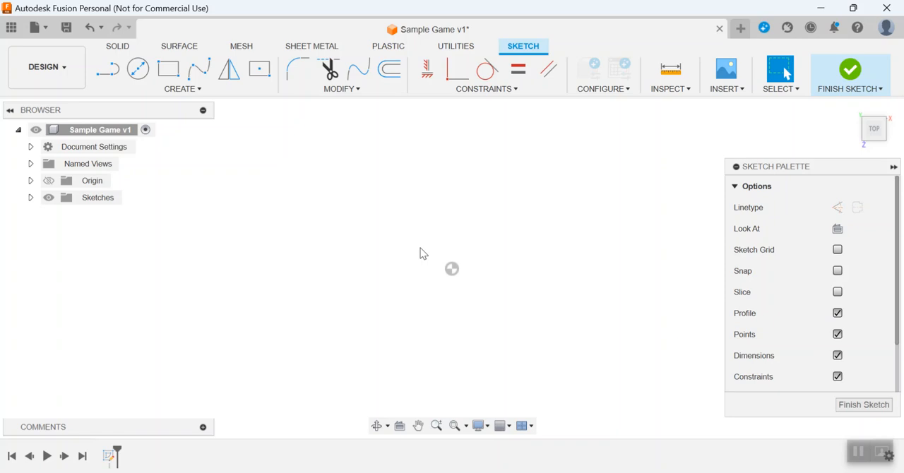
Draw a center rectangle 150 mm wide and 90 mm high on the origin and finish the sketch.
left_click(205, 93)
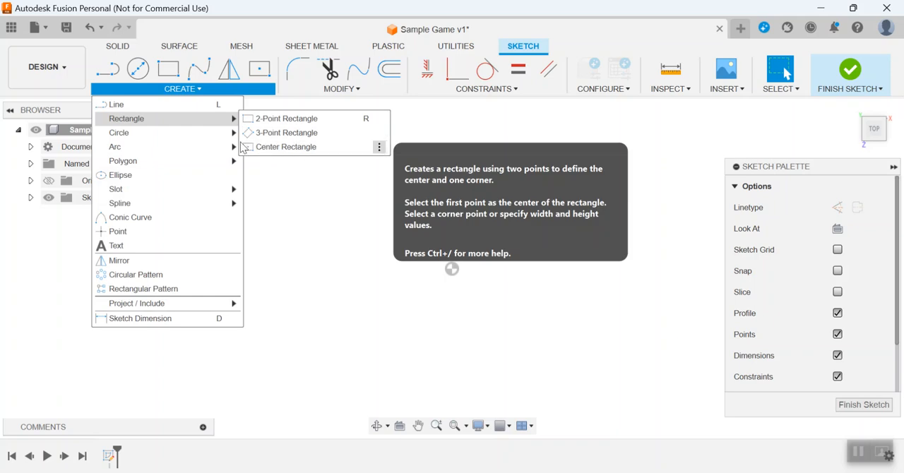
left_click(263, 147)
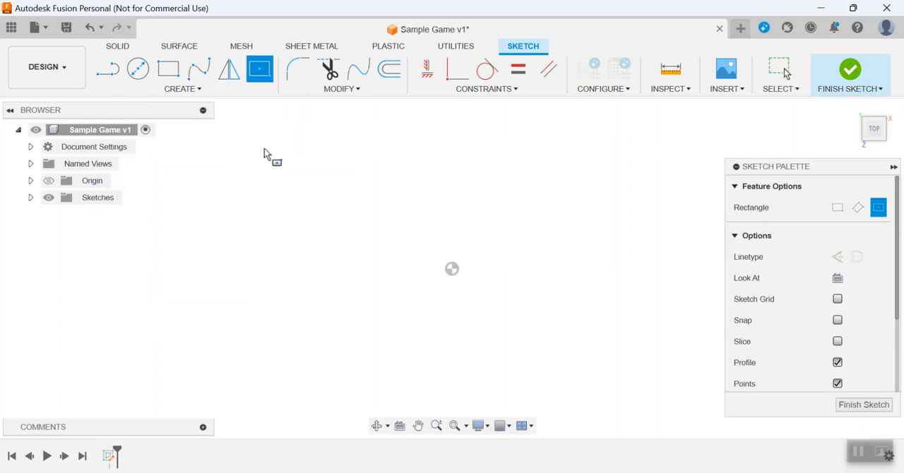
left_click(452, 271)
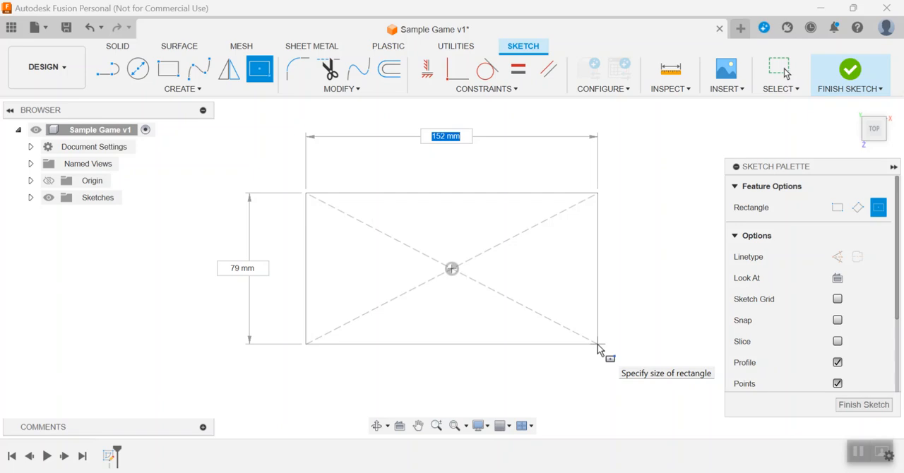
type("150")
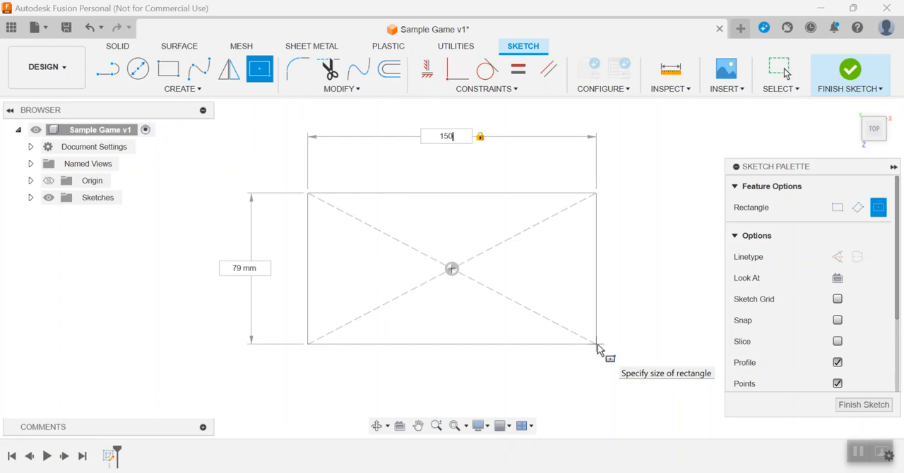
key("Tab")
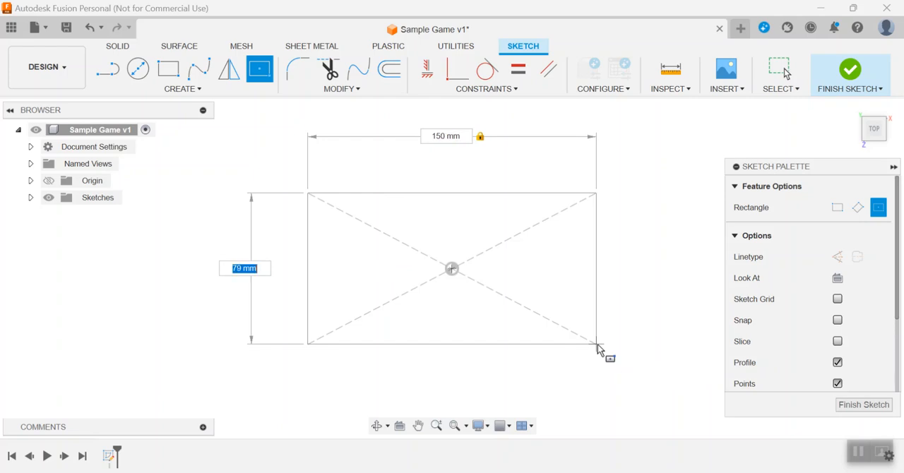
type("90")
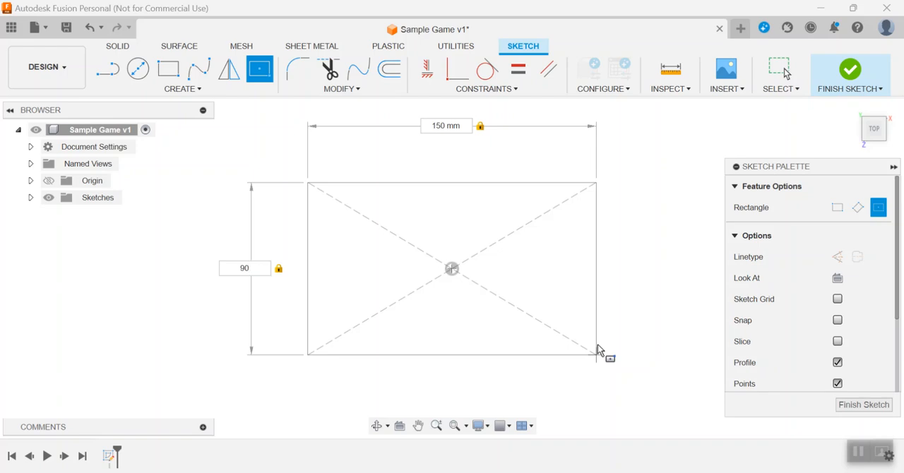
key("Return")
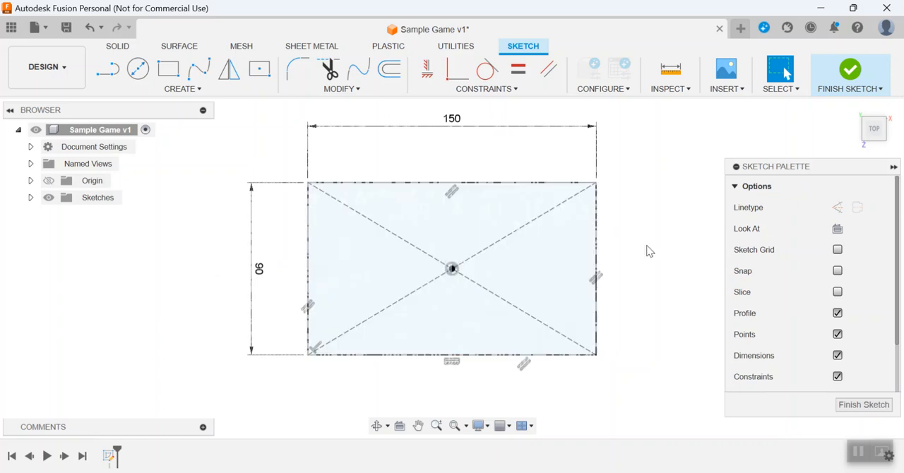
left_click(851, 73)
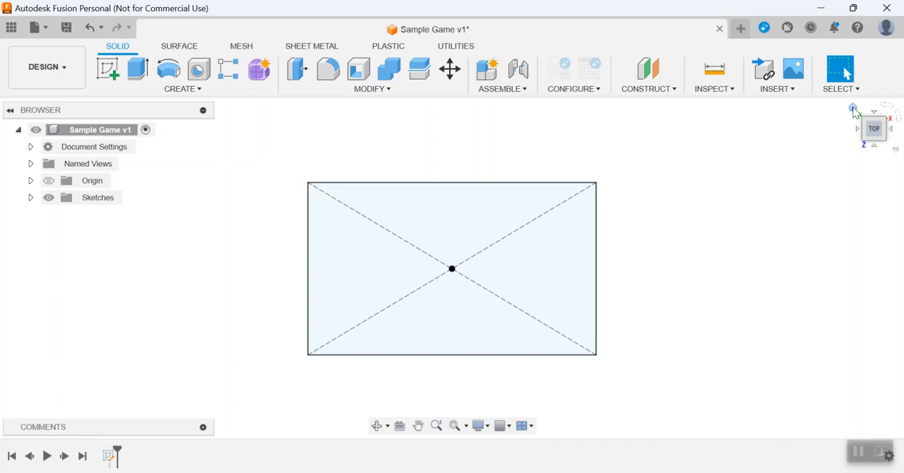
Extrude the rectangle profile 19 mm upward as a new body.
left_click(854, 110)
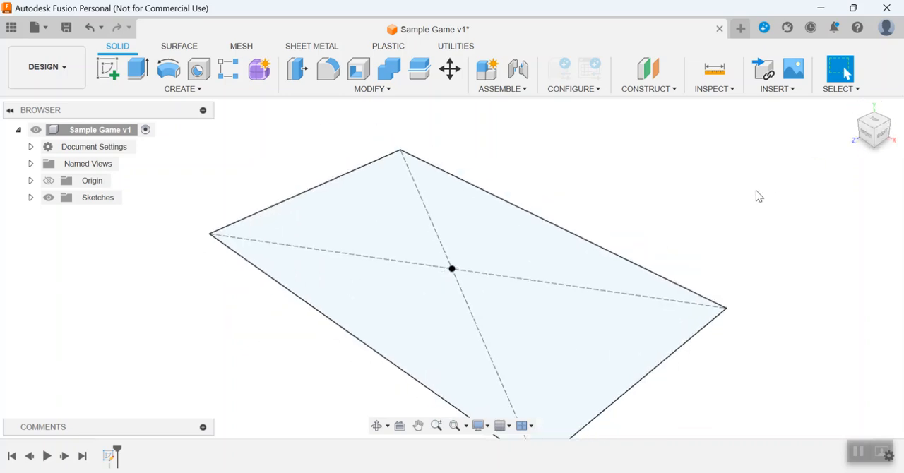
scroll(703, 229, "down", 4)
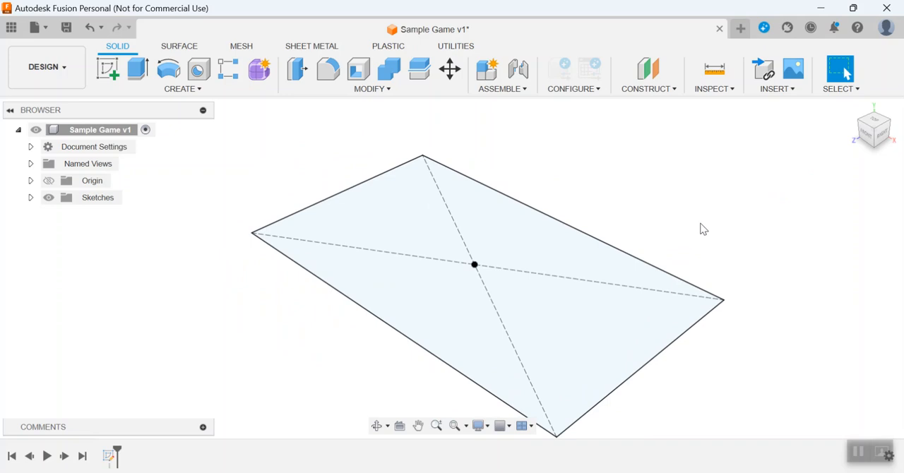
middle_click_drag(703, 229, 629, 227)
mouse_move(630, 199)
middle_mouse_down()
mouse_move(544, 193)
mouse_move(597, 204)
middle_mouse_up()
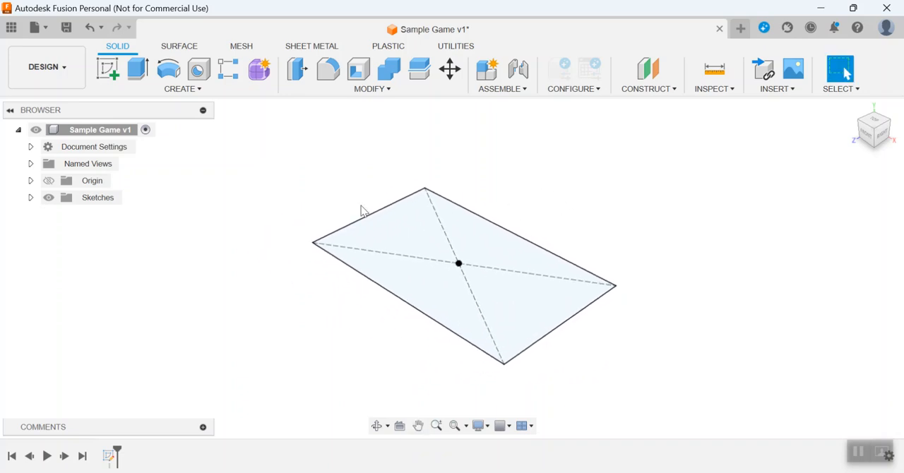
left_click(141, 71)
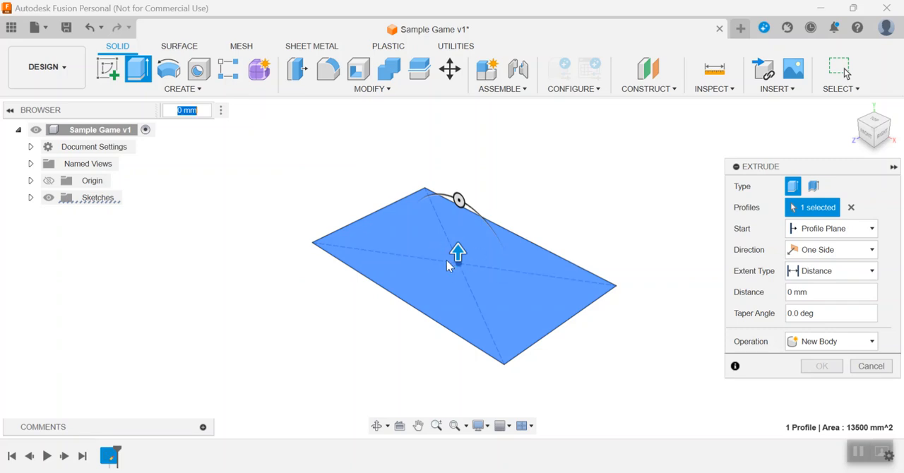
left_click_drag(457, 251, 459, 218)
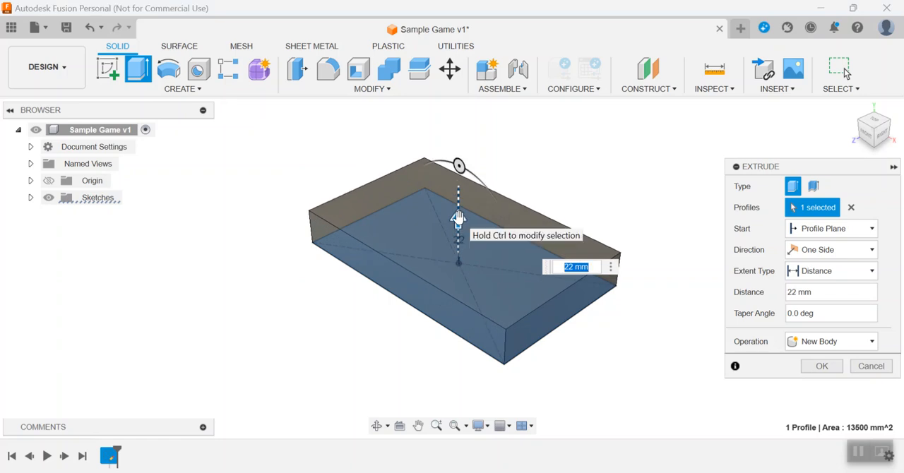
type("19")
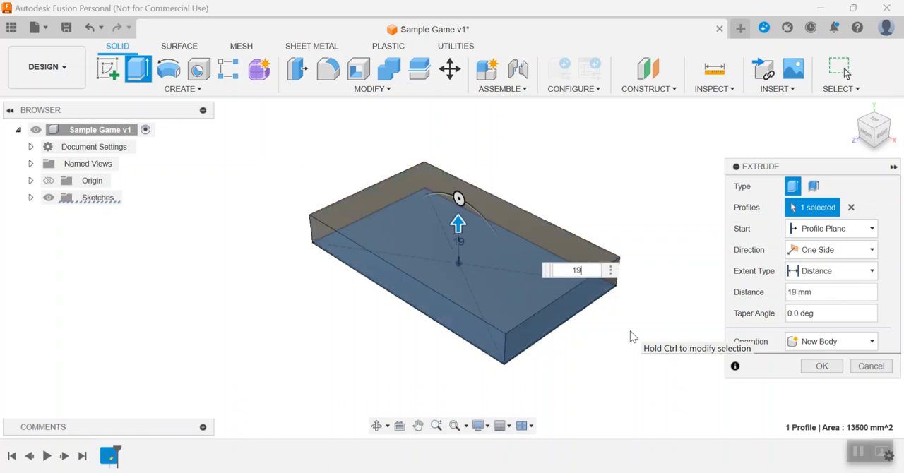
key("Return")
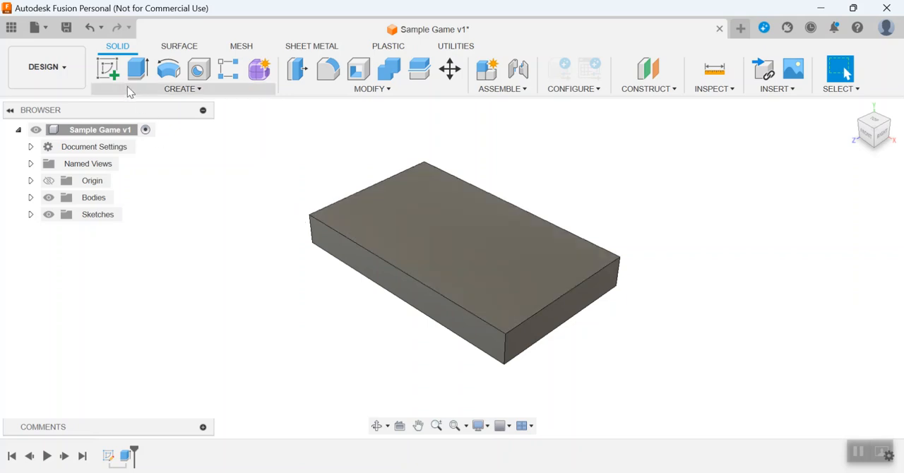
Start a sketch on the block's top face and draw a 6.5 mm diameter circle centred on the origin.
left_click(108, 70)
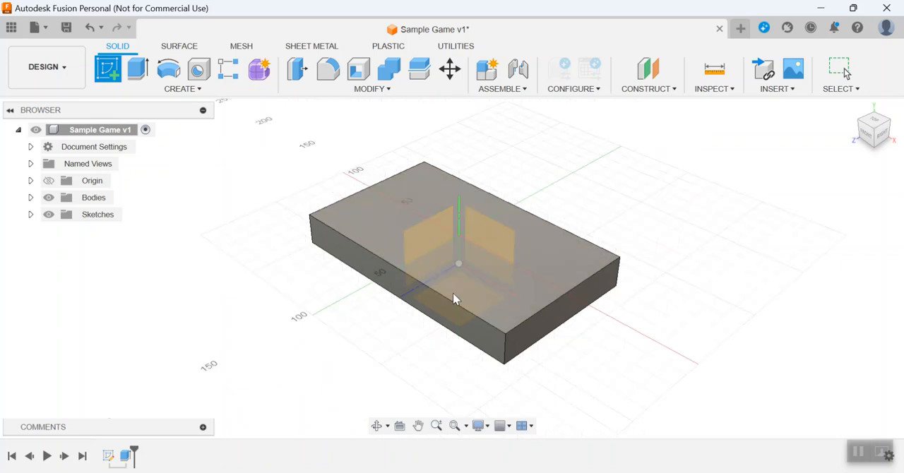
left_click(589, 253)
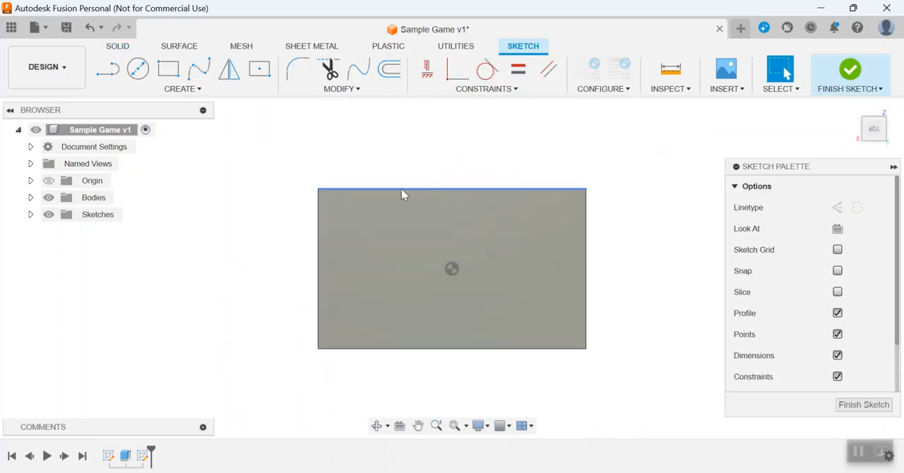
left_click(133, 74)
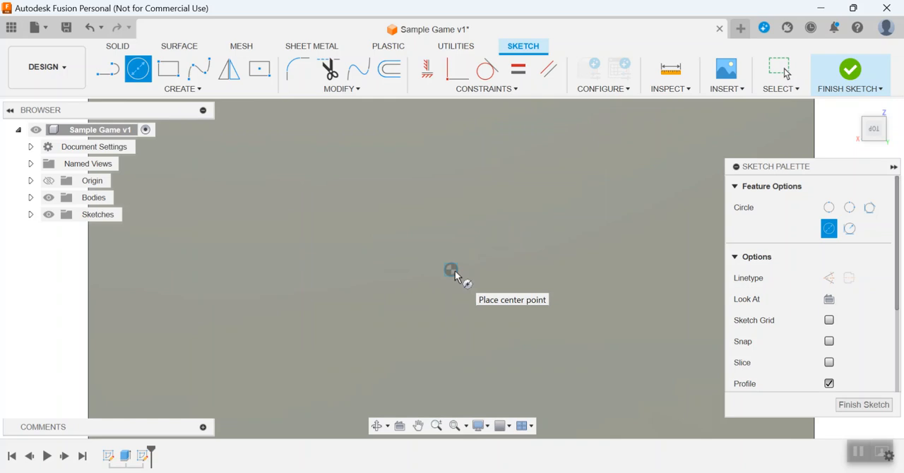
left_click(454, 270)
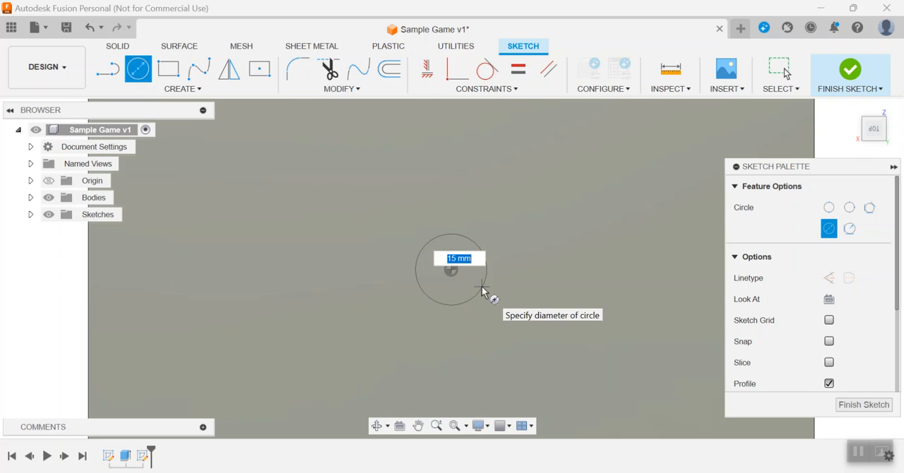
type("6.5")
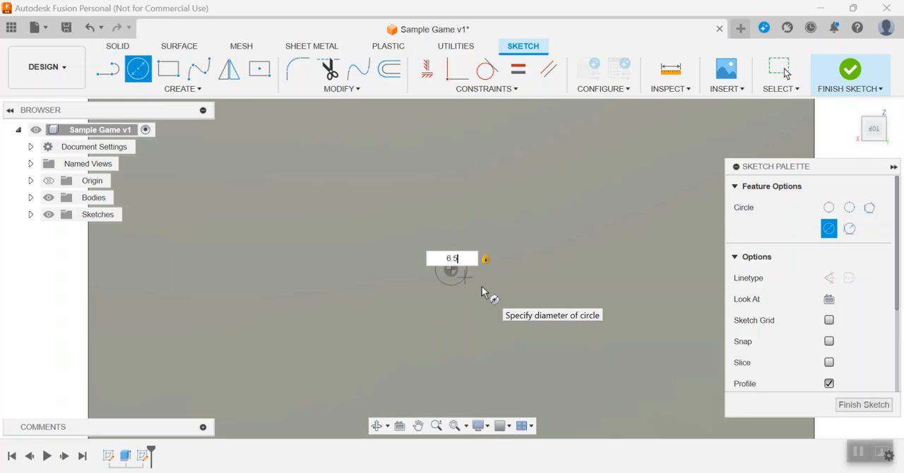
key("Return")
key("Escape")
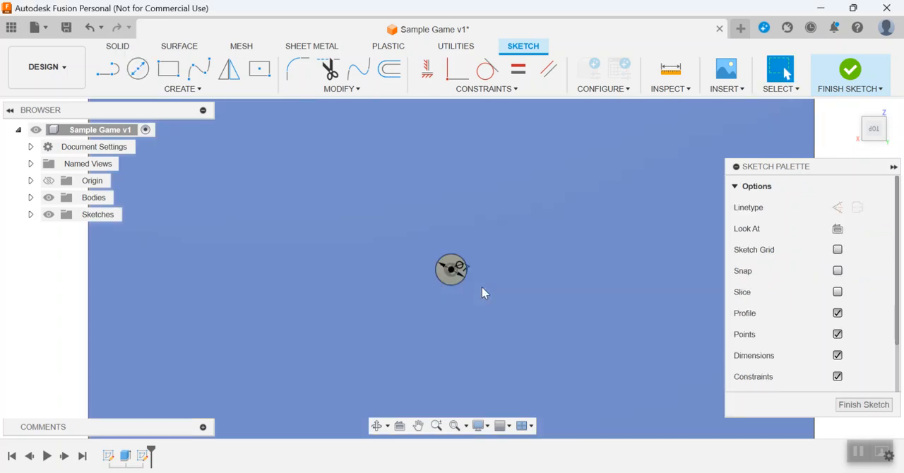
Draw a second circle 6.5 mm in diameter to the left of the centre circle, roughly level with it.
scroll(521, 266, "down", 3)
middle_click_drag(522, 266, 498, 251)
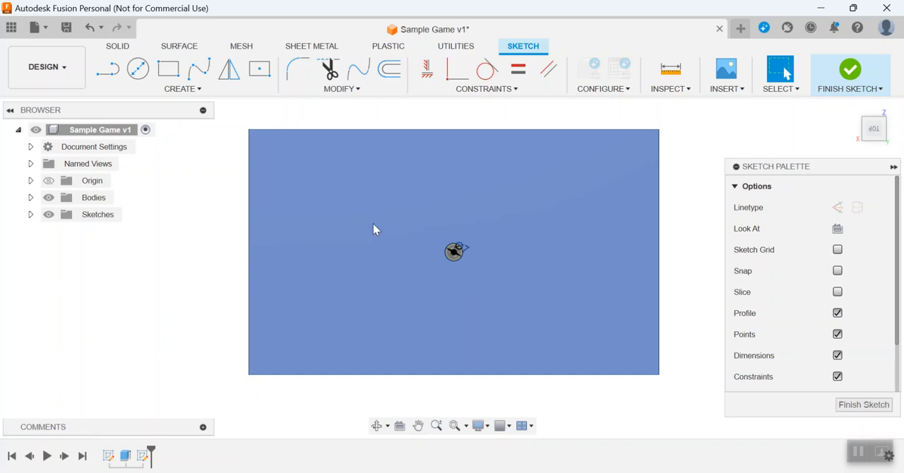
left_click(138, 69)
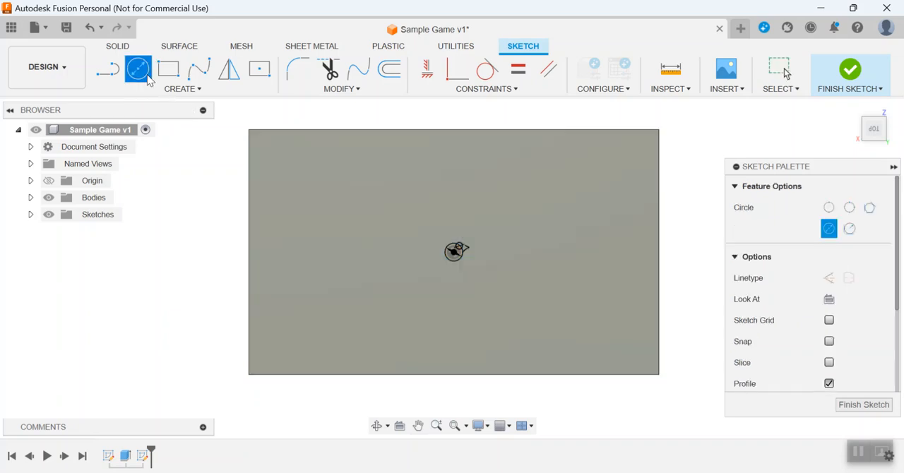
left_click(367, 253)
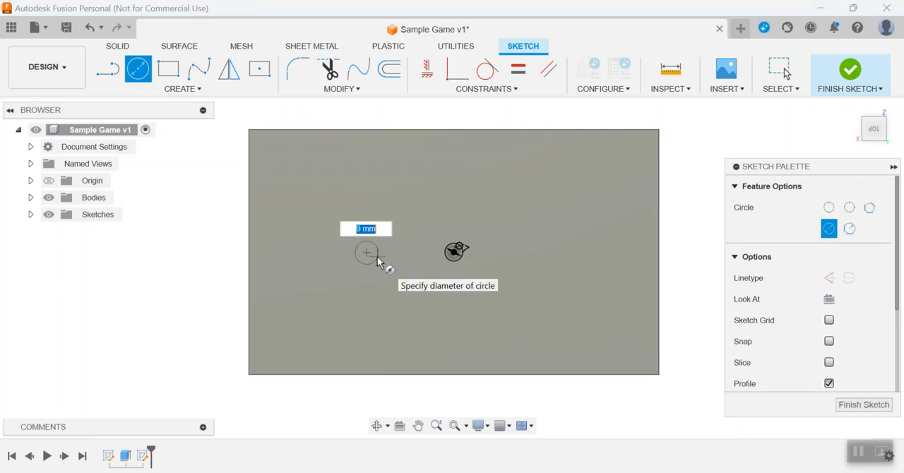
type("6")
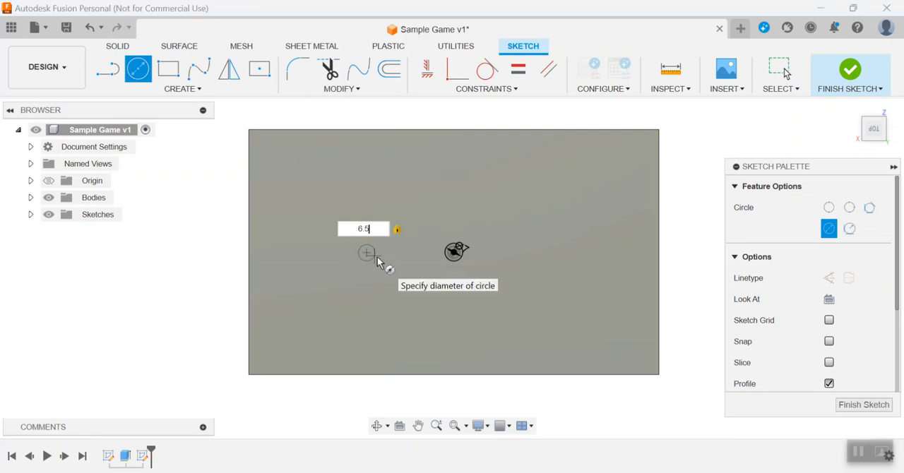
type(".5")
key("Return")
key("Escape")
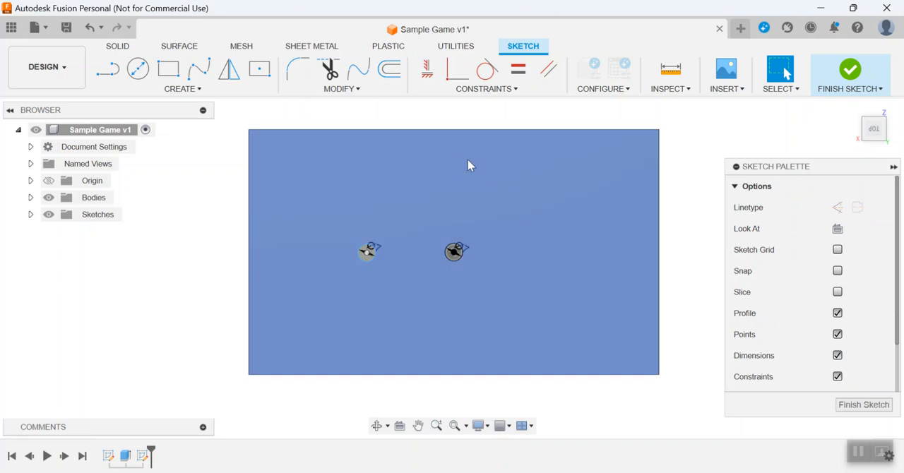
Copy the centre circle about 37 mm to the right with Move/Copy, keeping the original.
left_click(357, 89)
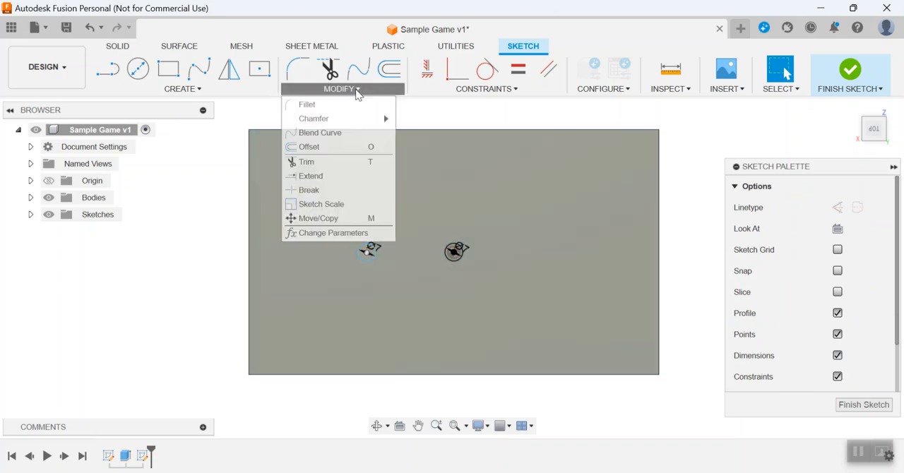
left_click(318, 219)
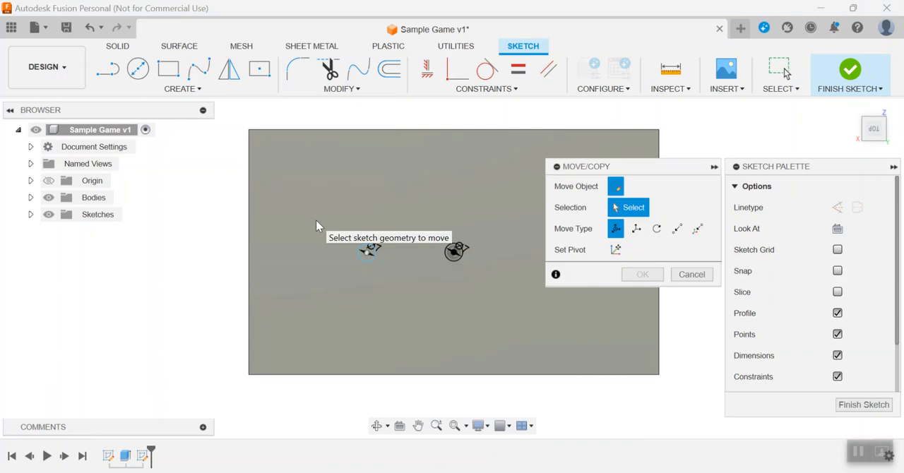
left_click(456, 263)
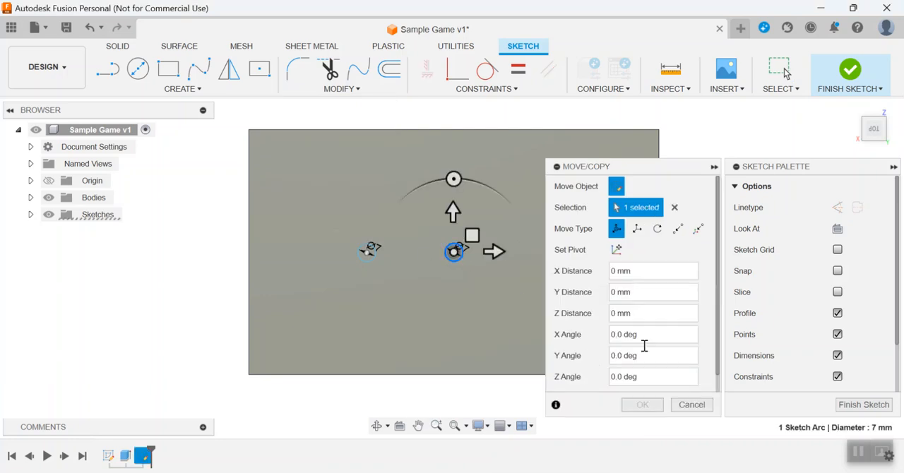
scroll(707, 282, "down", 1)
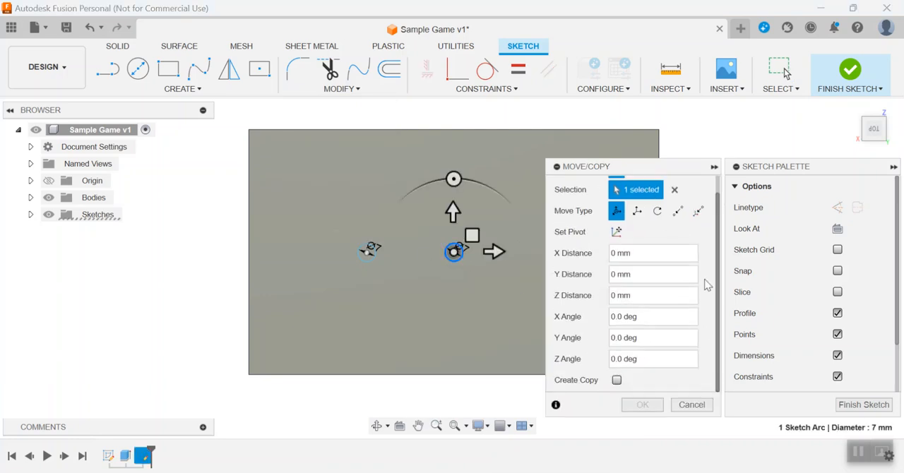
left_click(617, 380)
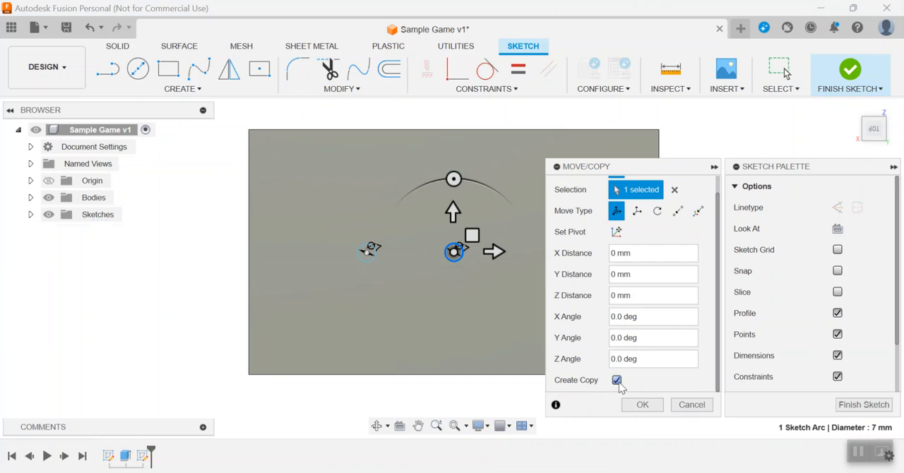
mouse_move(472, 234)
left_mouse_down()
mouse_move(561, 235)
mouse_move(444, 214)
mouse_move(459, 203)
left_mouse_up()
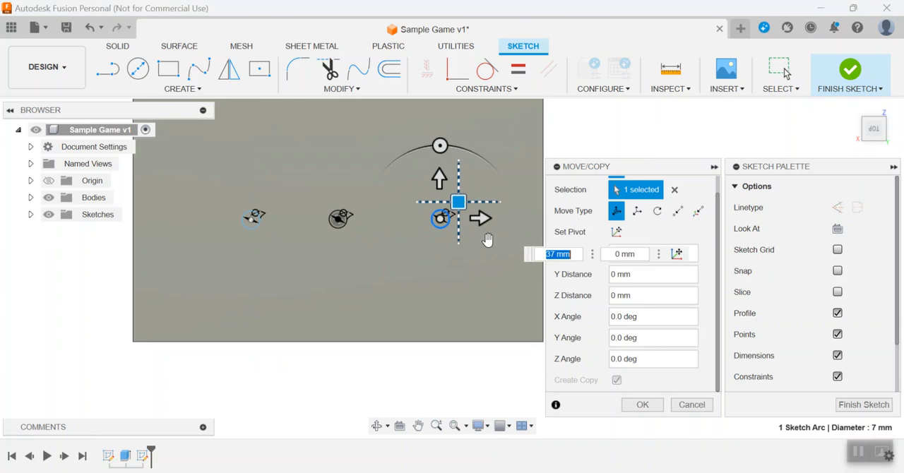
left_click(643, 406)
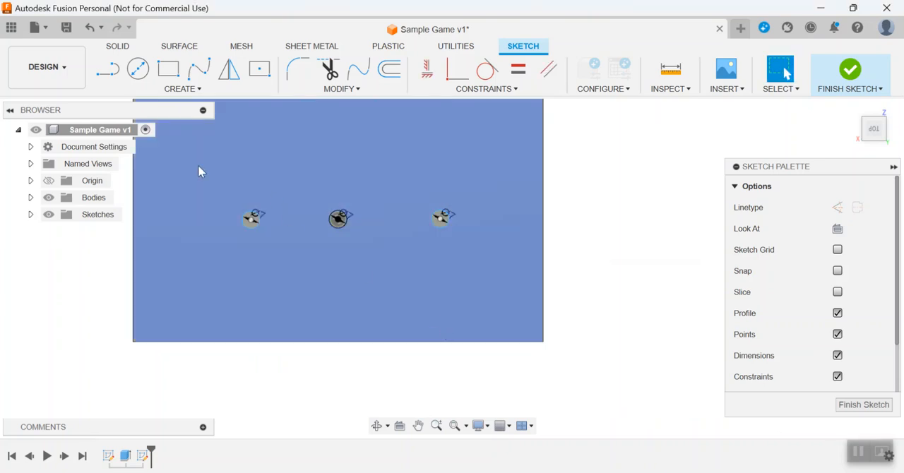
Copy the row of three circles about 26 mm up and 1 mm to the right with Move/Copy.
left_click(363, 90)
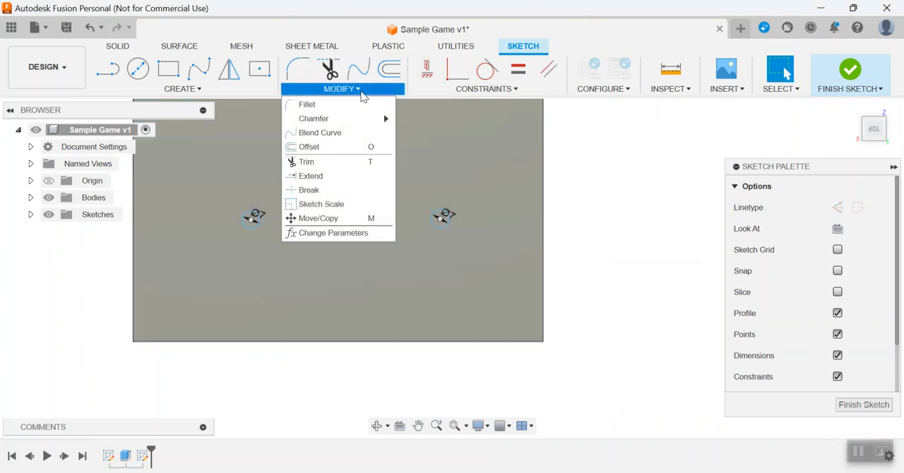
left_click(318, 219)
mouse_move(188, 171)
left_mouse_down()
mouse_move(437, 242)
mouse_move(508, 285)
left_mouse_up()
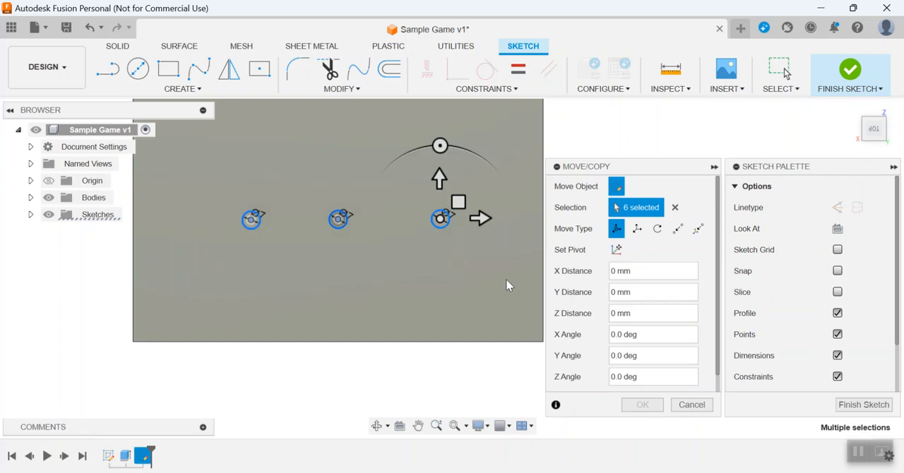
scroll(704, 336, "down", 1)
left_click(616, 381)
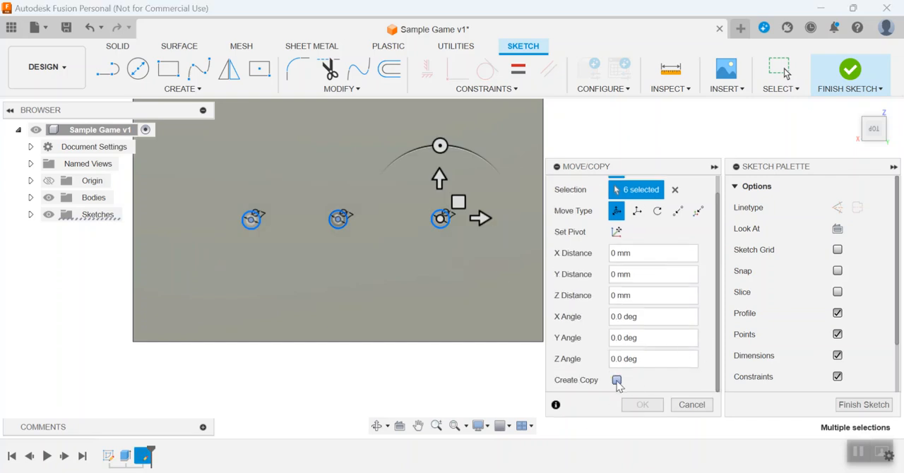
left_click_drag(458, 202, 460, 131)
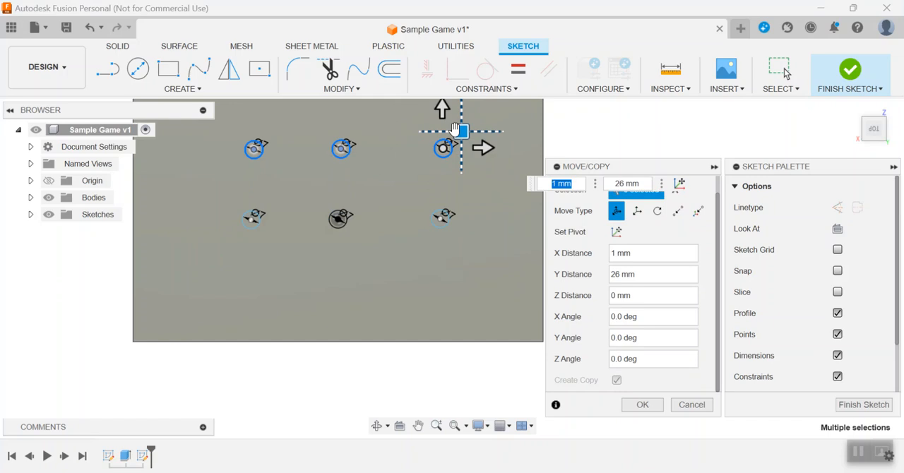
left_click(642, 405)
left_click_drag(207, 178, 478, 266)
left_click(342, 89)
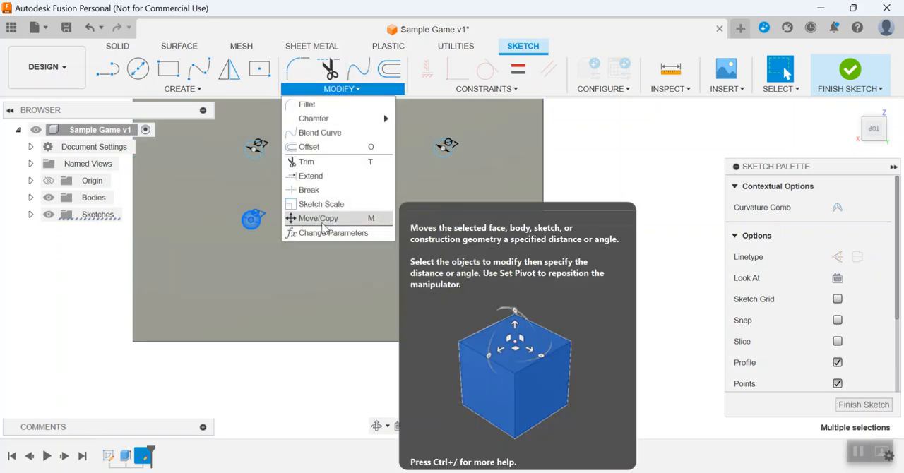
left_click(319, 221)
left_click_drag(362, 208, 355, 285)
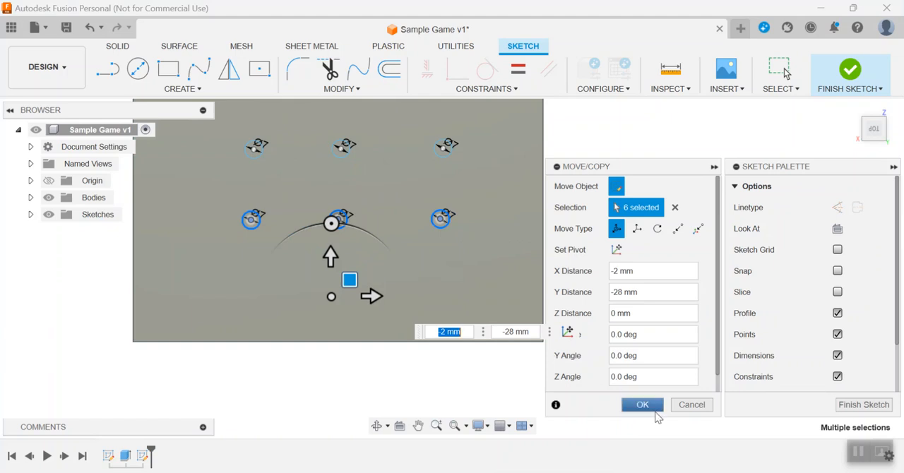
left_click(692, 406)
Copy the middle row of three circles about 22 mm downward with Move/Copy to form a third row.
left_click_drag(192, 192, 409, 260)
left_click(359, 94)
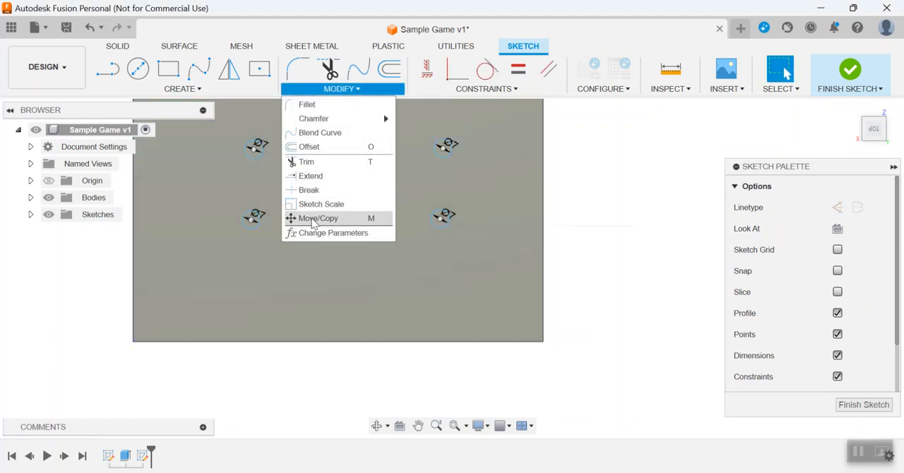
left_click(311, 218)
left_click_drag(192, 181, 496, 279)
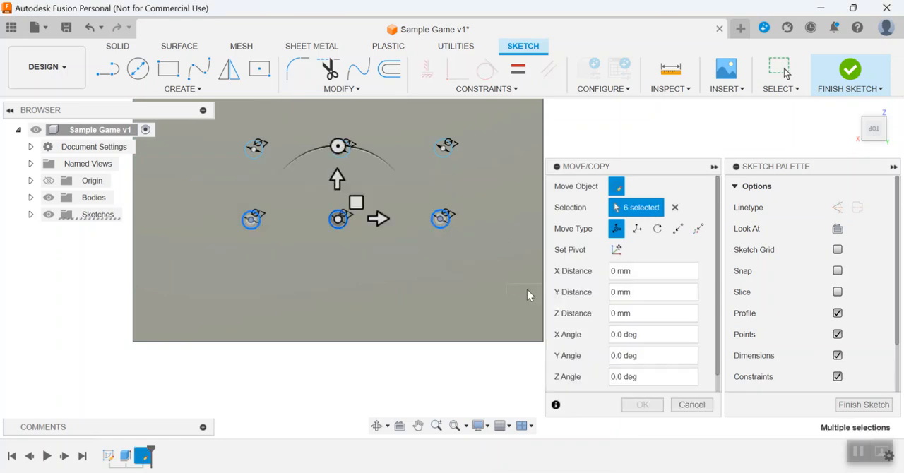
scroll(718, 362, "down", 1)
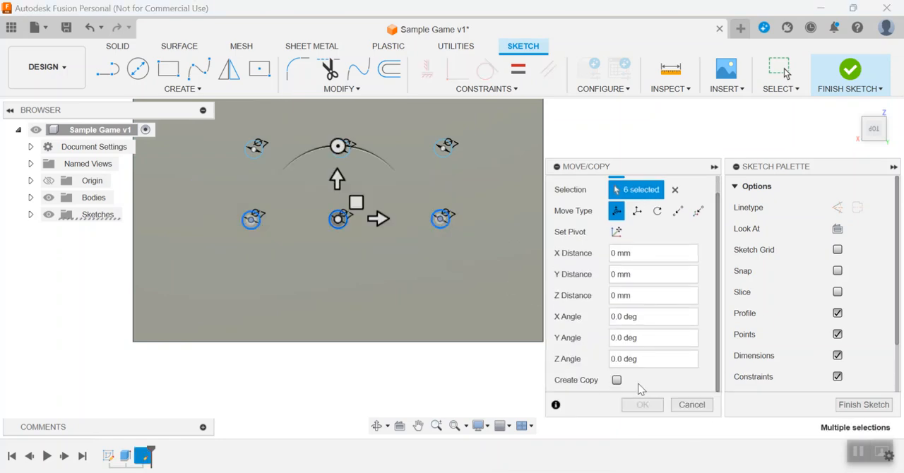
left_click(617, 380)
left_click_drag(356, 202, 355, 264)
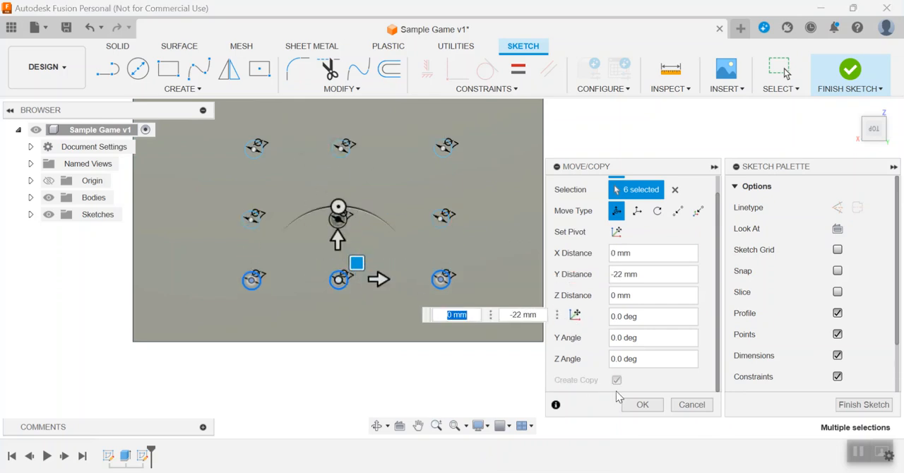
left_click(640, 405)
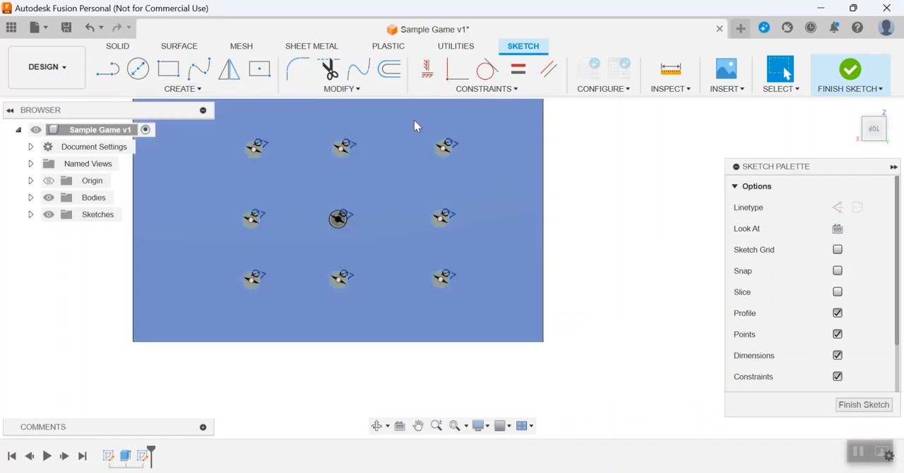
Copy the right-hand column of three circles about 22 mm to the right and 1 mm up with Move/Copy.
left_click(358, 90)
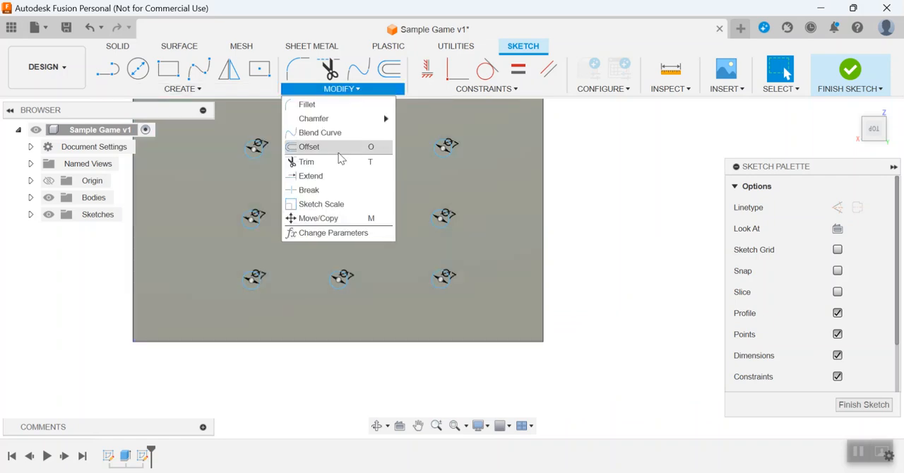
left_click(317, 218)
left_click_drag(398, 112, 498, 320)
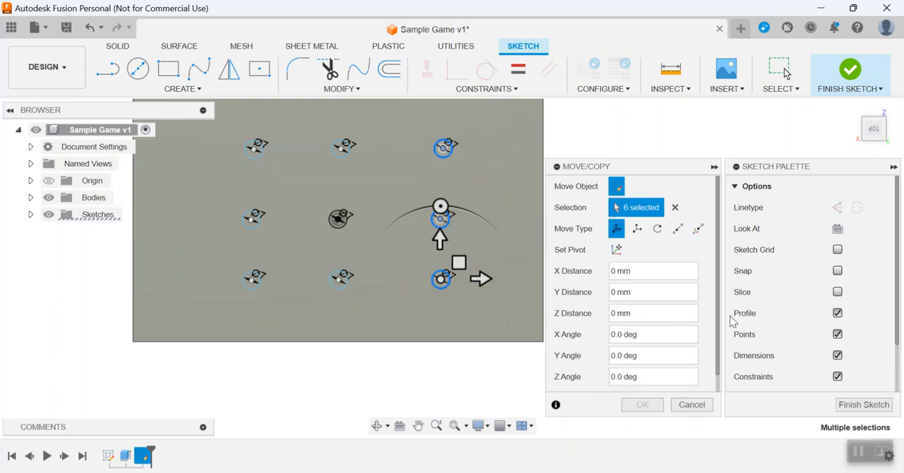
scroll(721, 329, "down", 1)
left_click(616, 380)
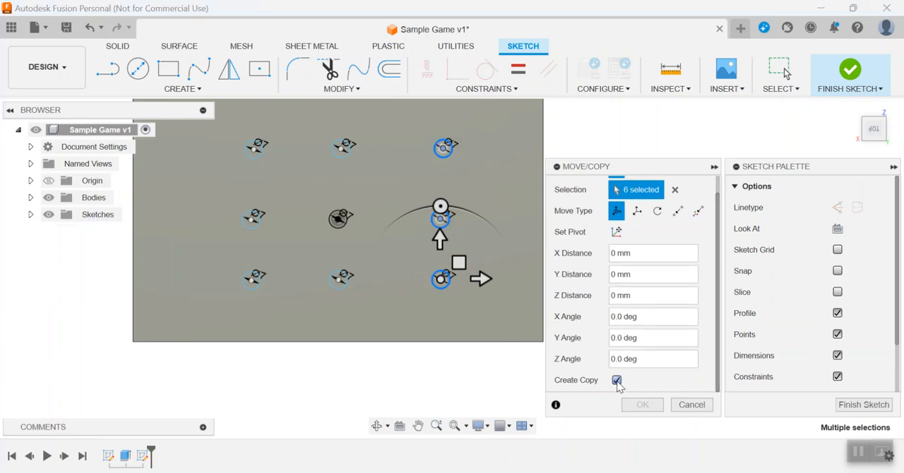
left_click_drag(486, 266, 539, 262)
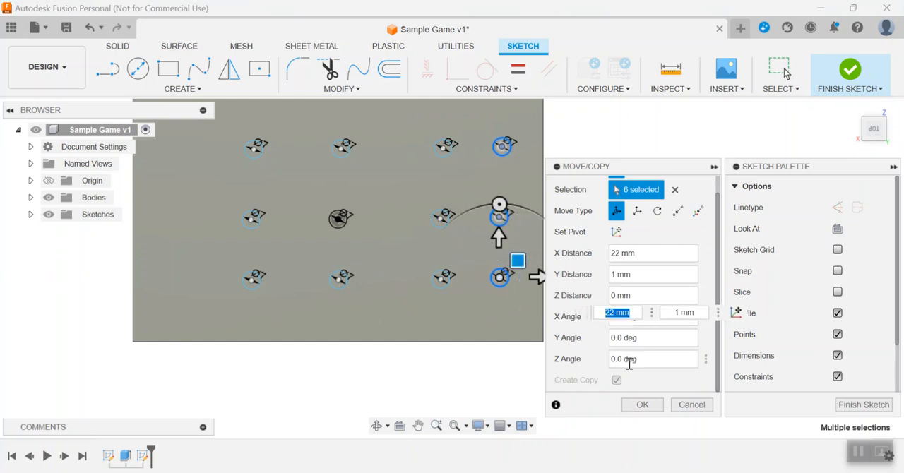
left_click(642, 405)
Copy the left-hand column of three circles leftward with Move/Copy to form a fifth column near the board's left edge.
middle_click_drag(234, 200, 289, 251)
left_click(357, 89)
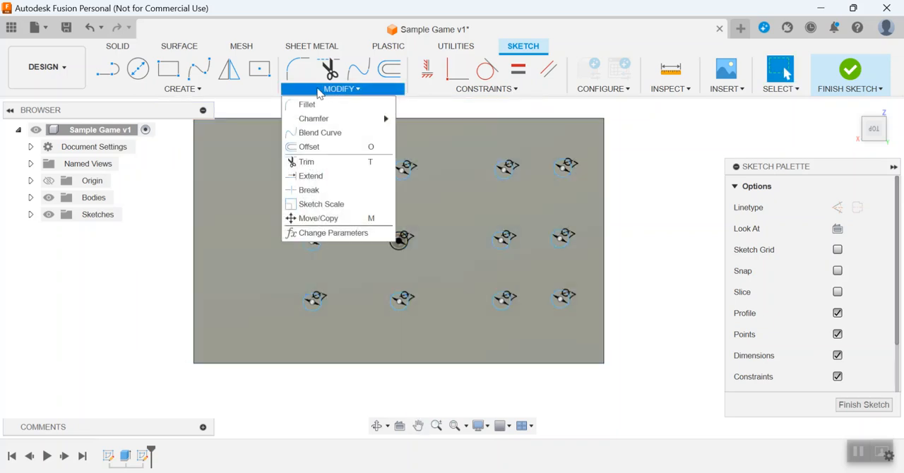
left_click(311, 329)
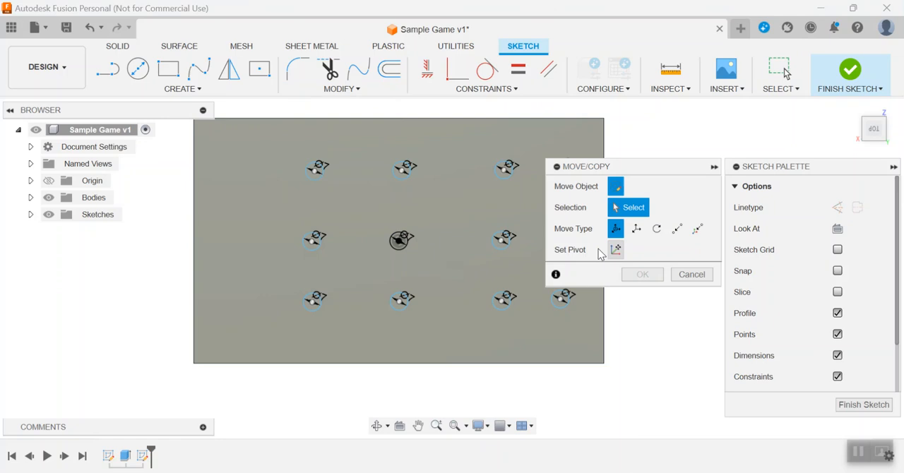
left_click_drag(267, 141, 369, 342)
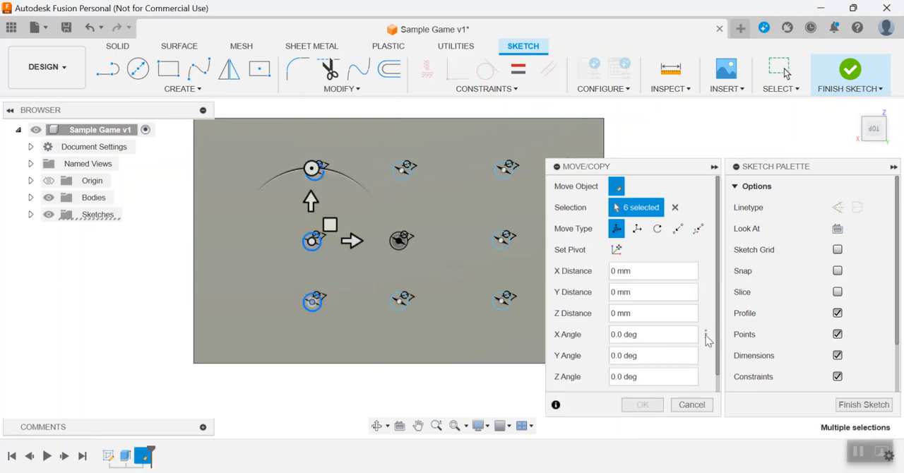
scroll(721, 343, "down", 1)
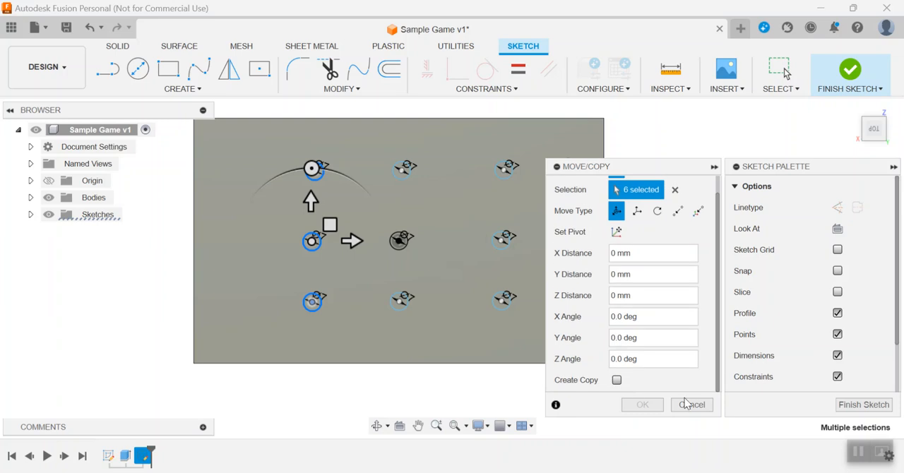
left_click(617, 380)
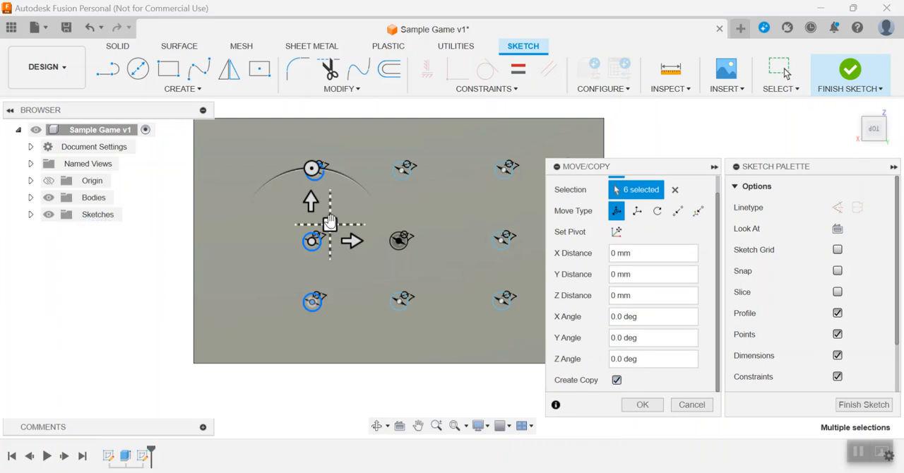
left_click_drag(330, 224, 256, 222)
left_click(643, 405)
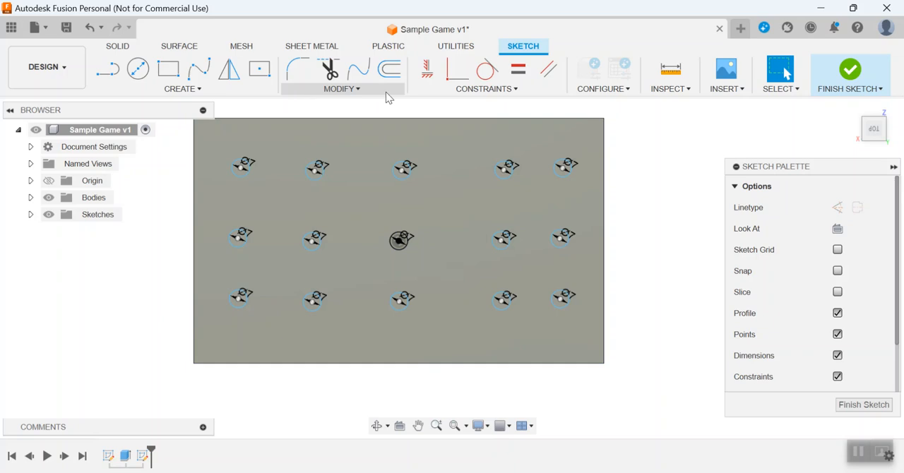
Copy the first and fourth circles of the top row straight down, about midway to the middle row, with Move/Copy.
left_click(347, 92)
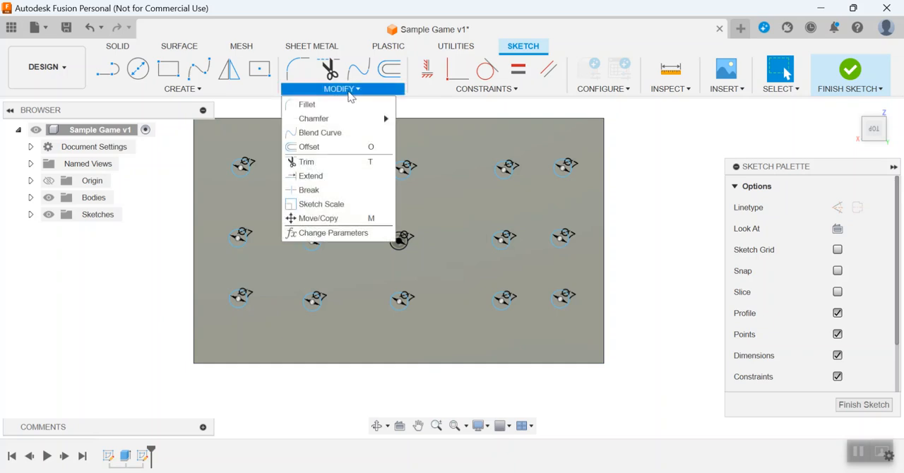
left_click(317, 218)
left_click_drag(219, 140, 261, 202)
left_click_drag(475, 139, 530, 204)
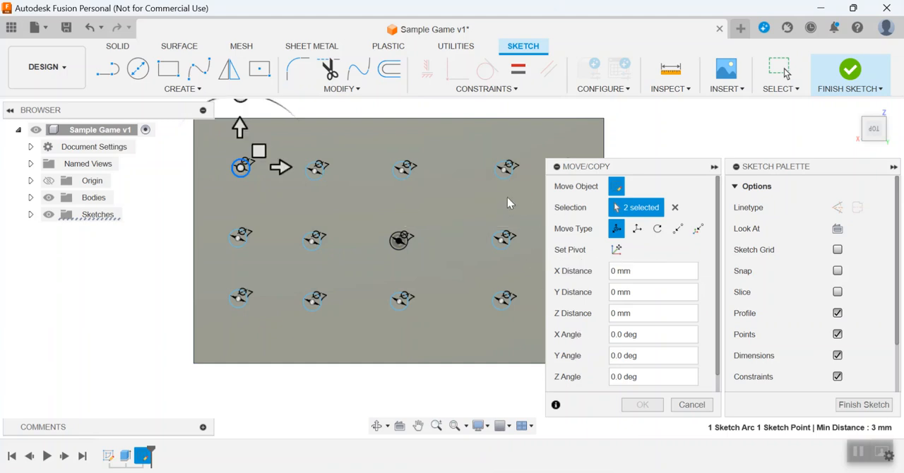
left_click(505, 171)
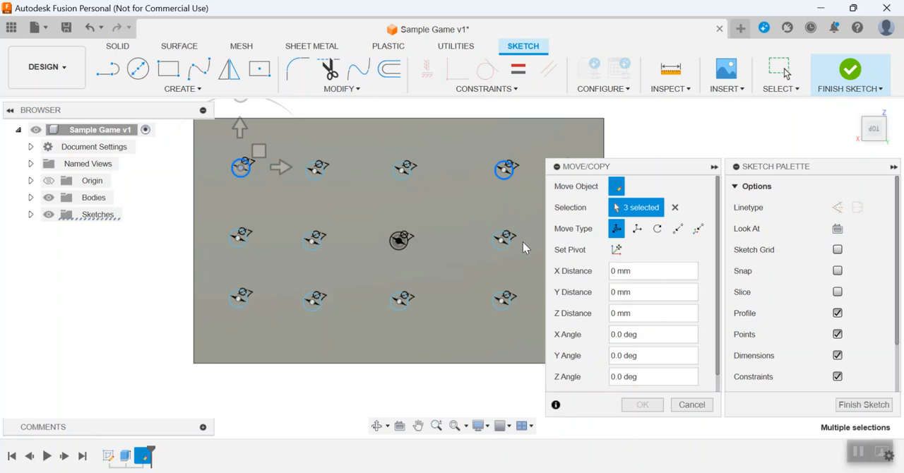
scroll(719, 315, "down", 1)
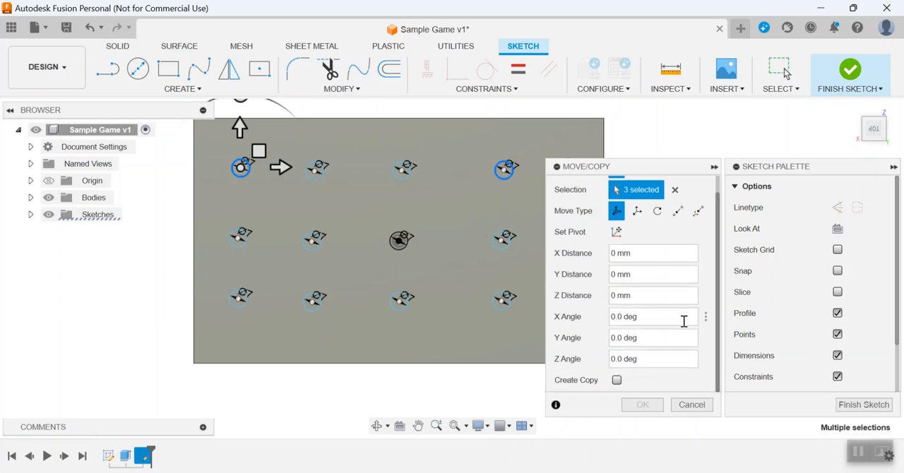
left_click(617, 380)
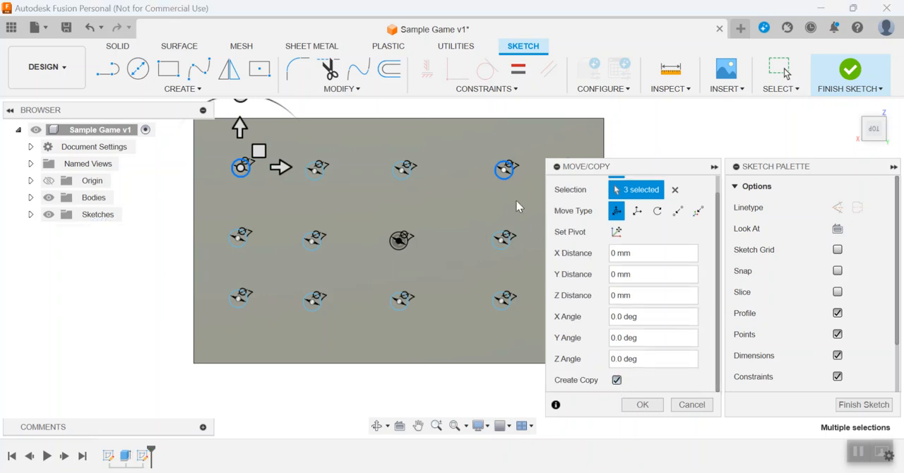
left_click_drag(258, 151, 258, 185)
left_click(642, 405)
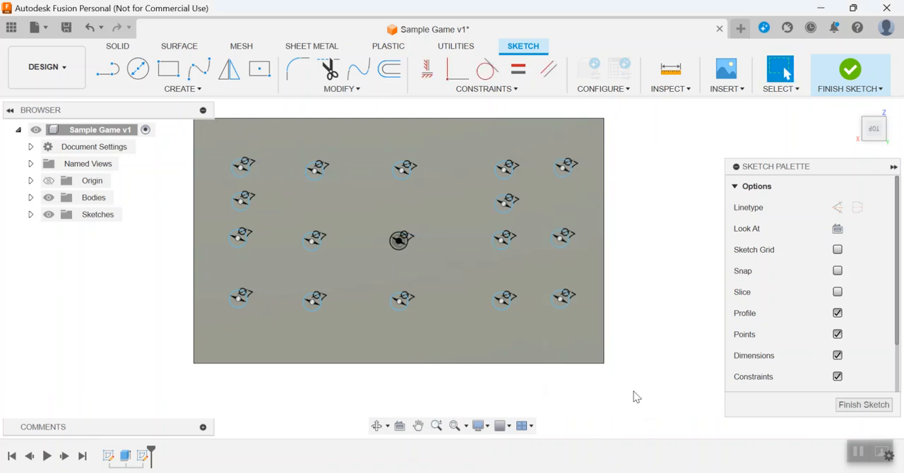
Copy the first and fourth circles of the bottom row 9 mm up with Move/Copy, keeping the originals.
left_click(360, 88)
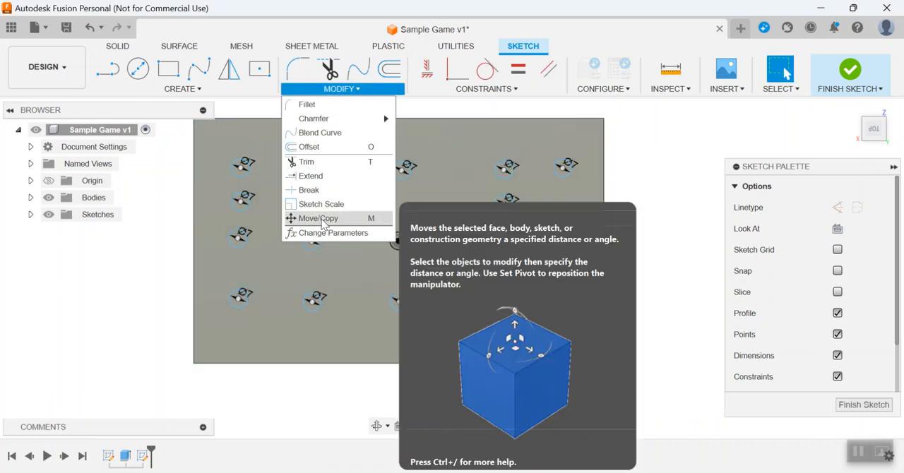
left_click(311, 216)
left_click(244, 308)
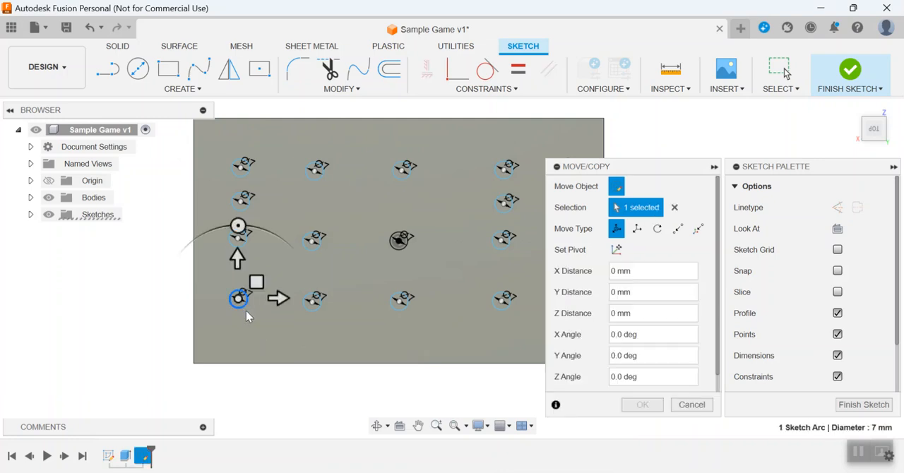
left_click(503, 311)
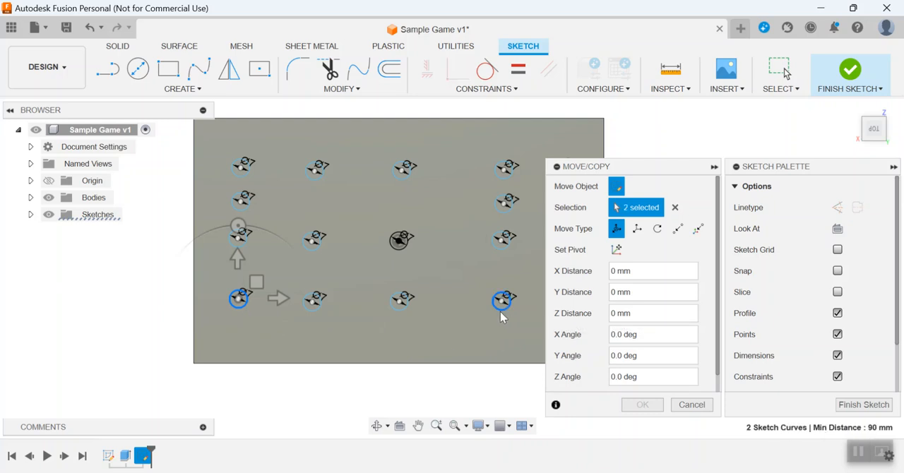
scroll(636, 353, "down", 1)
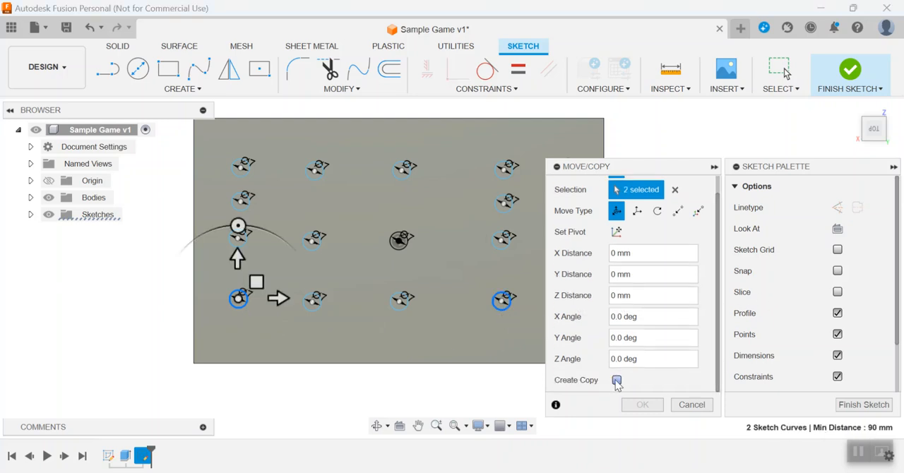
left_click(619, 382)
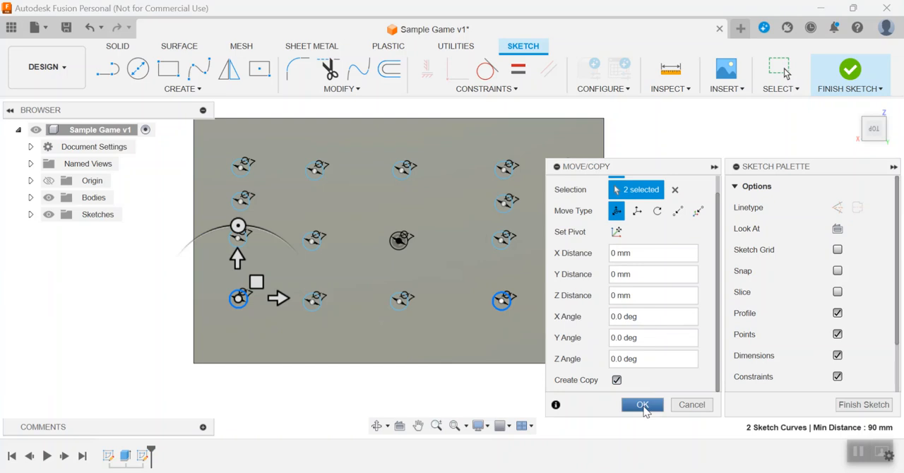
left_click_drag(257, 282, 260, 261)
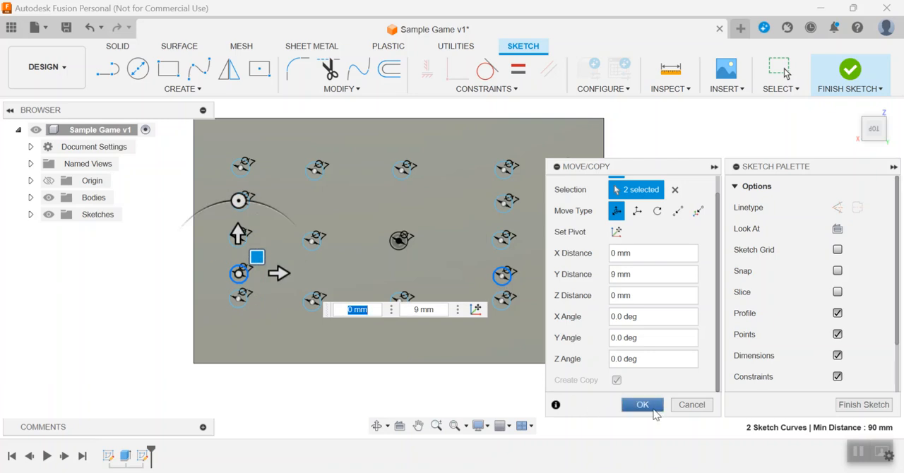
left_click(649, 410)
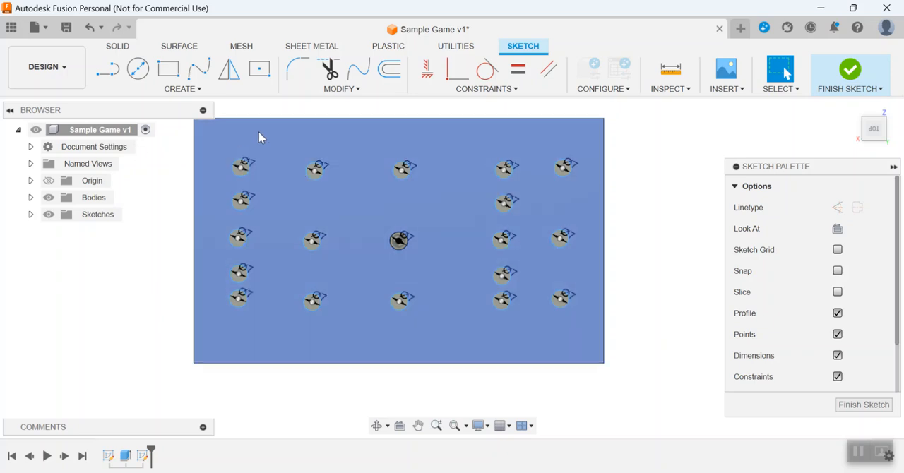
Dimension the horizontal distance from the centre circle to its right-hand neighbour in the middle row as 30 mm.
left_click(201, 92)
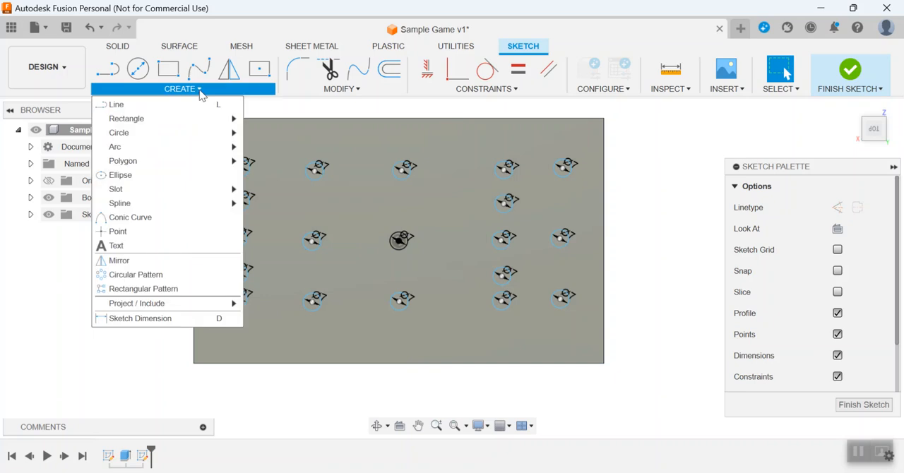
left_click(200, 92)
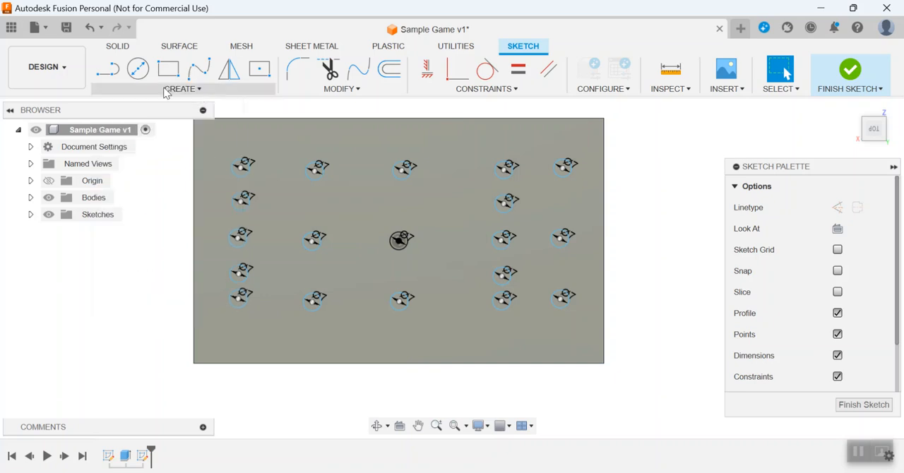
left_click(200, 91)
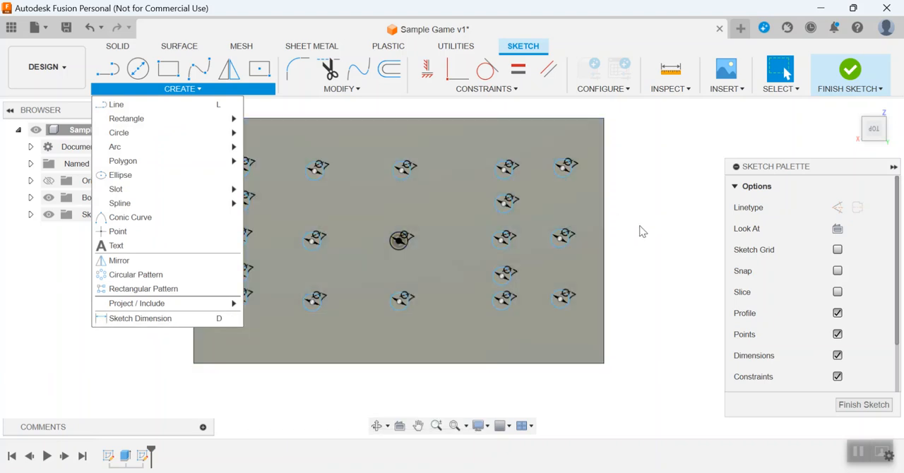
key("d")
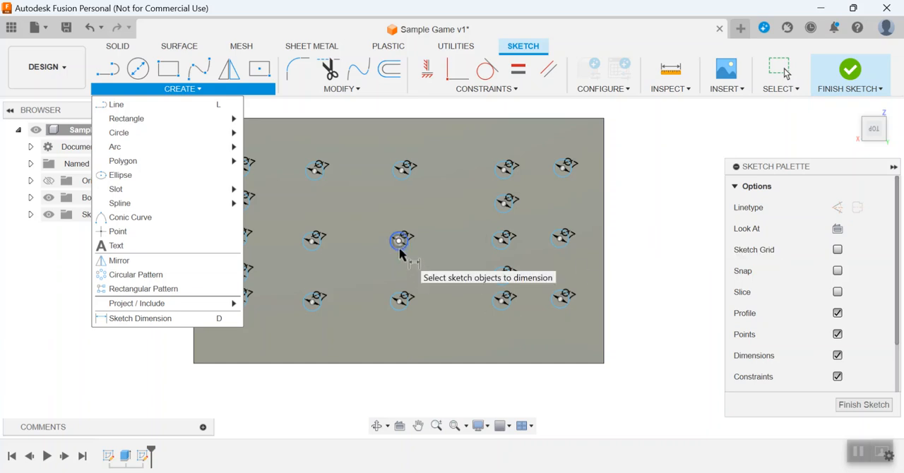
left_click(399, 251)
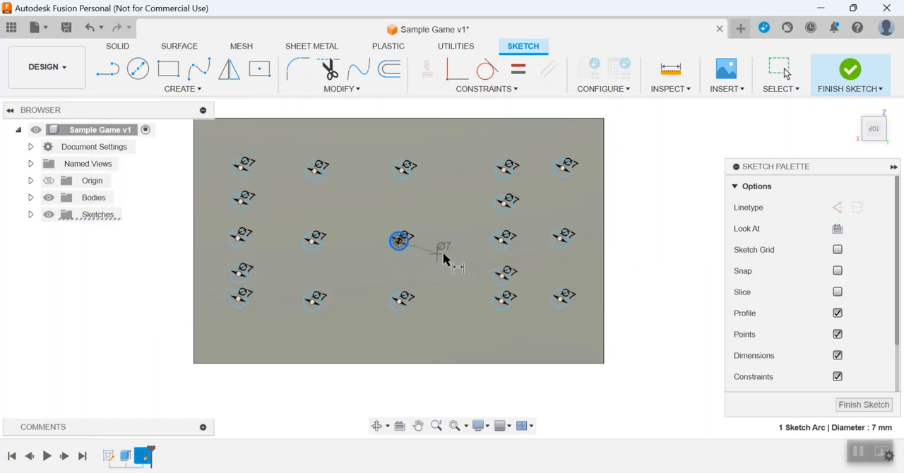
left_click(494, 253)
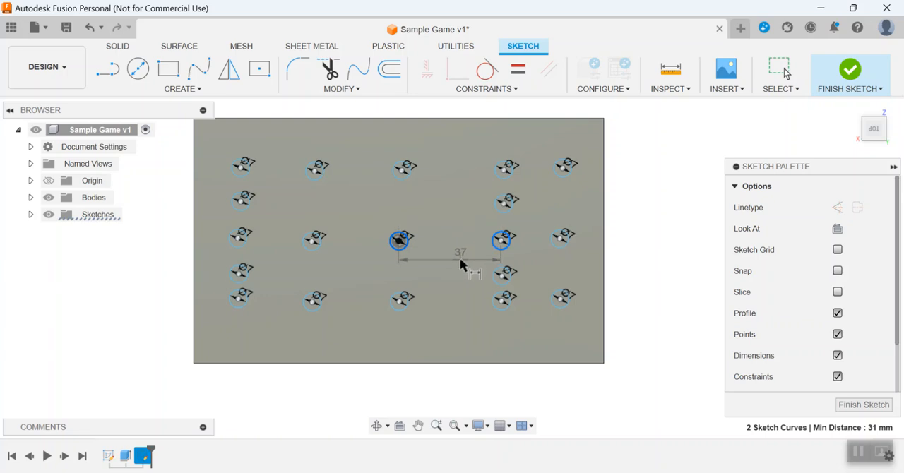
left_click(459, 260)
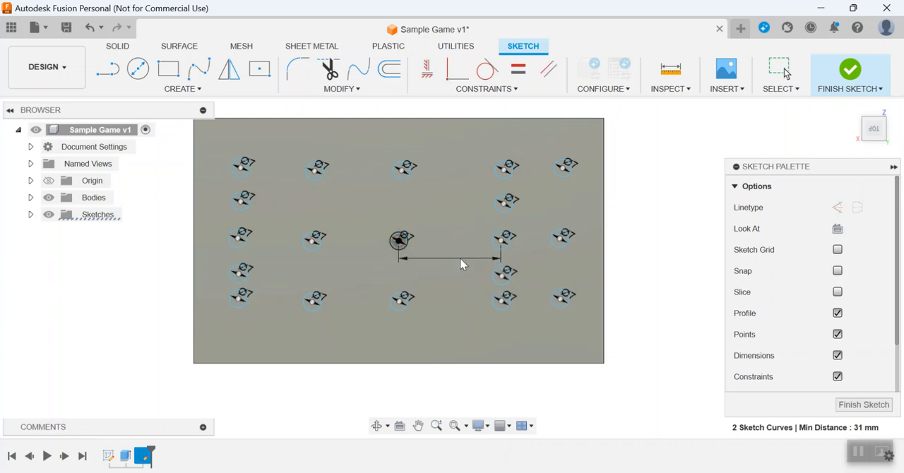
type("30")
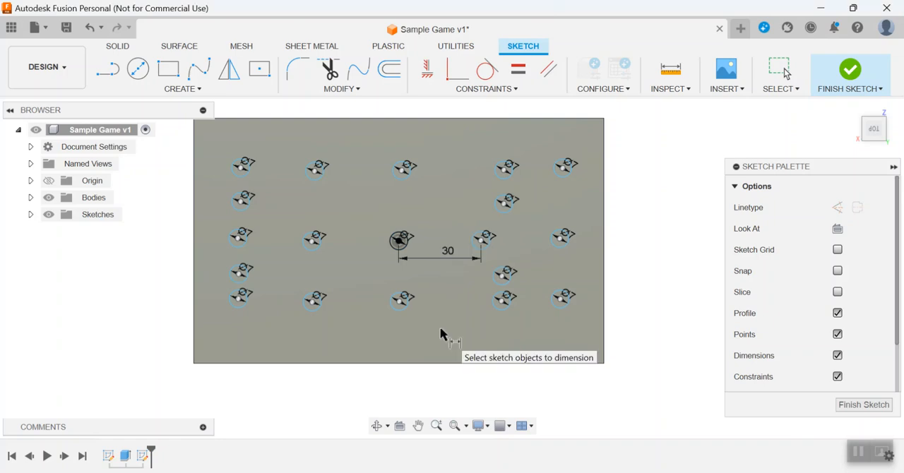
Dimension the horizontal distance from the centre circle to its left-hand neighbour in the middle row as 30 mm.
left_click(401, 244)
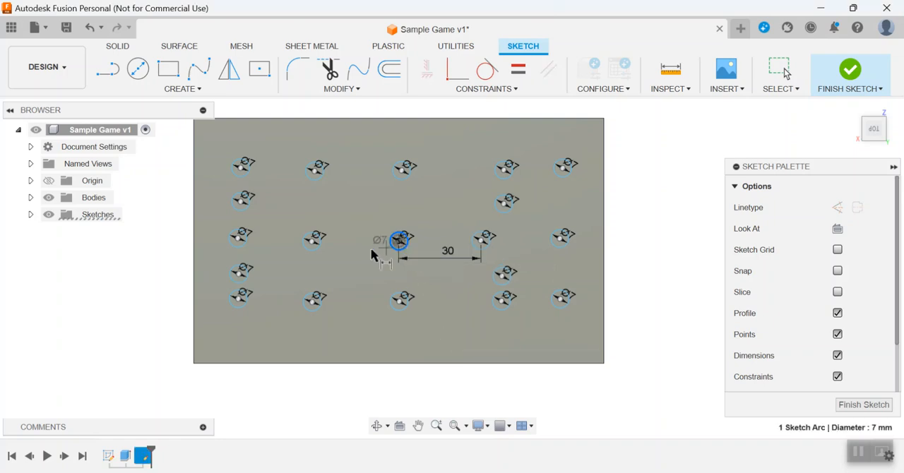
left_click(323, 248)
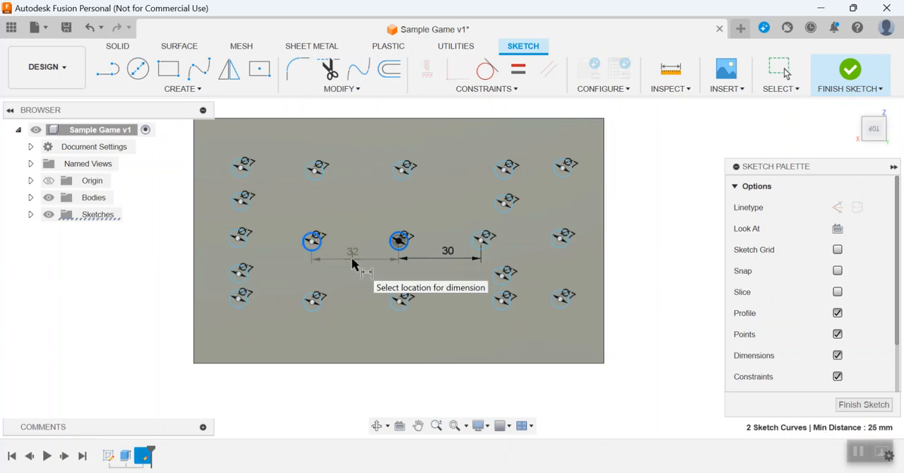
left_click(351, 256)
type("30")
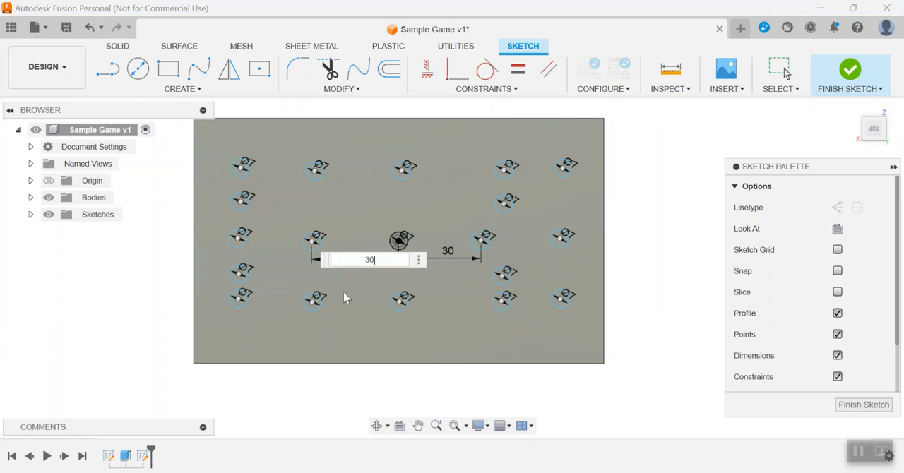
key("Return")
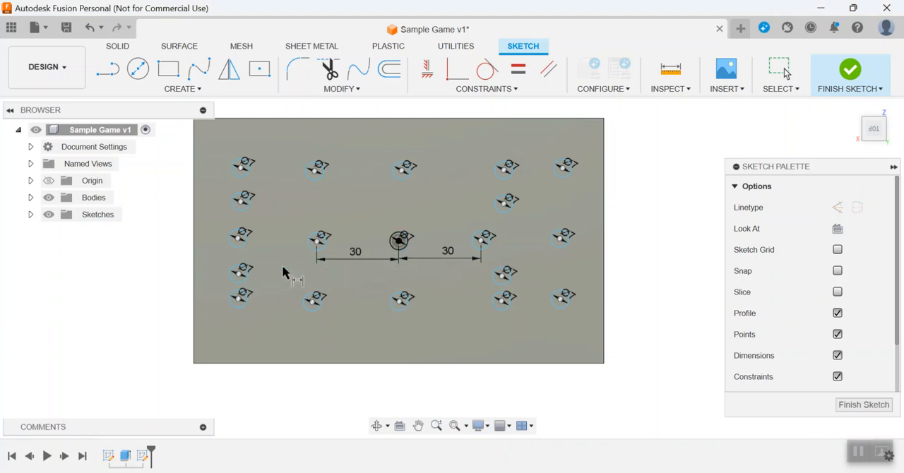
Set the spacing between the two leftmost circles of the middle row to 30 mm with a sketch dimension.
left_click(240, 236)
left_click(316, 242)
left_click(289, 251)
type("30")
key("Return")
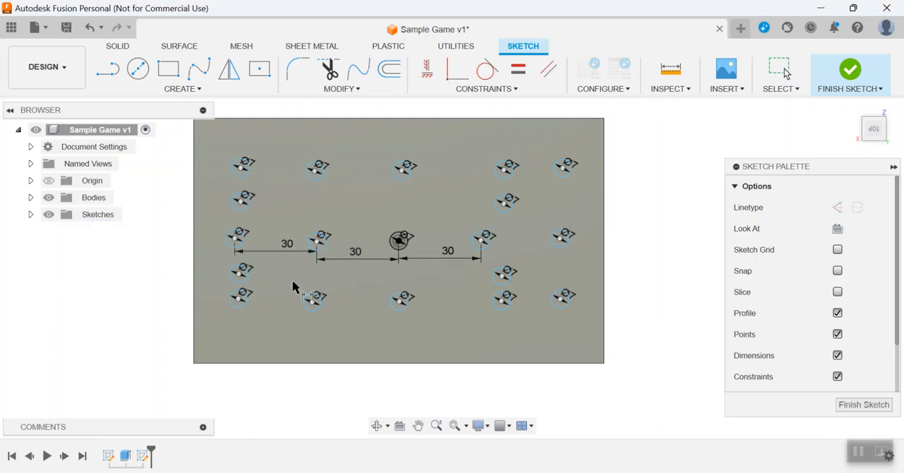
Set the spacing between the two rightmost circles of the middle row to 30 mm with a sketch dimension.
left_click(492, 244)
left_click(554, 246)
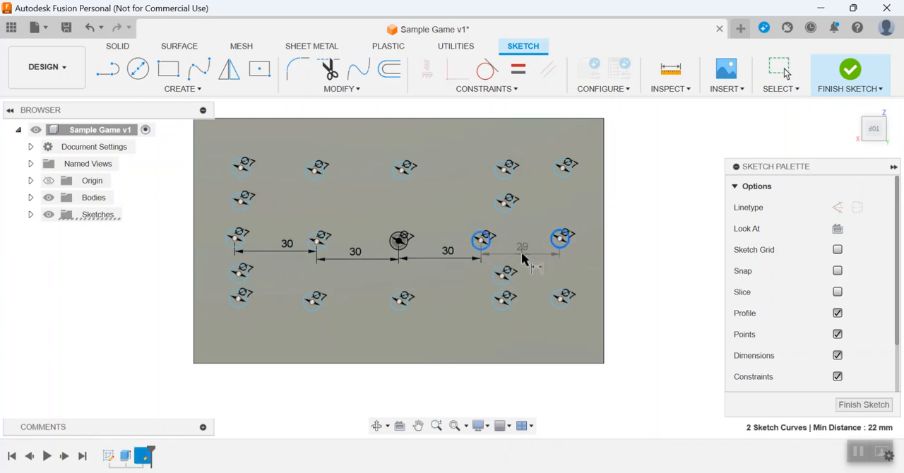
left_click(521, 252)
type("3")
key("Return")
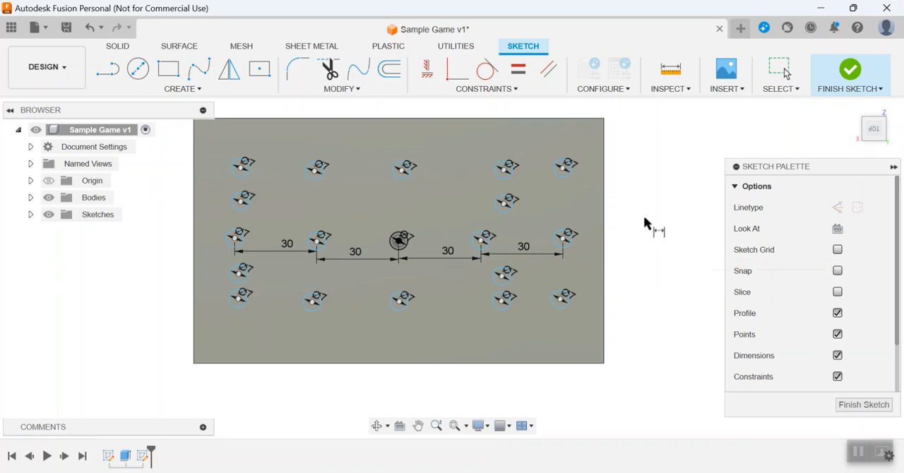
Vertically align the top and bottom circles of the fourth column with that column's middle-row circle using Horizontal/Vertical constraints.
left_click(427, 70)
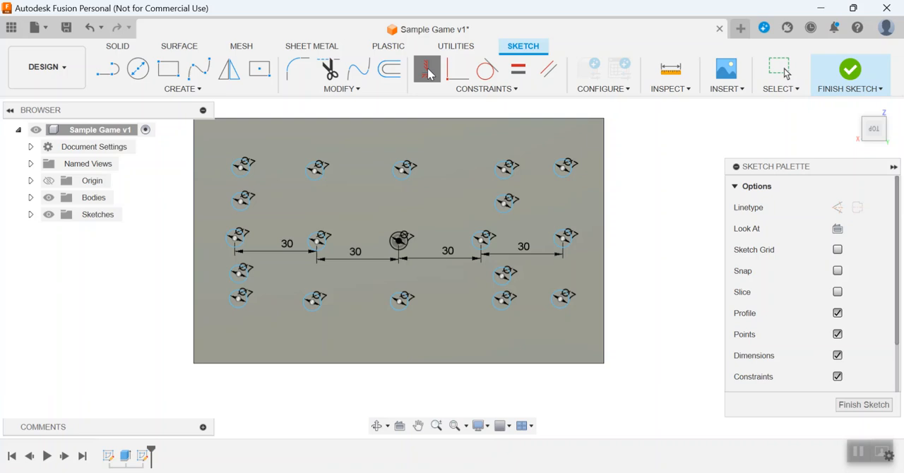
left_click(481, 241)
left_click(506, 168)
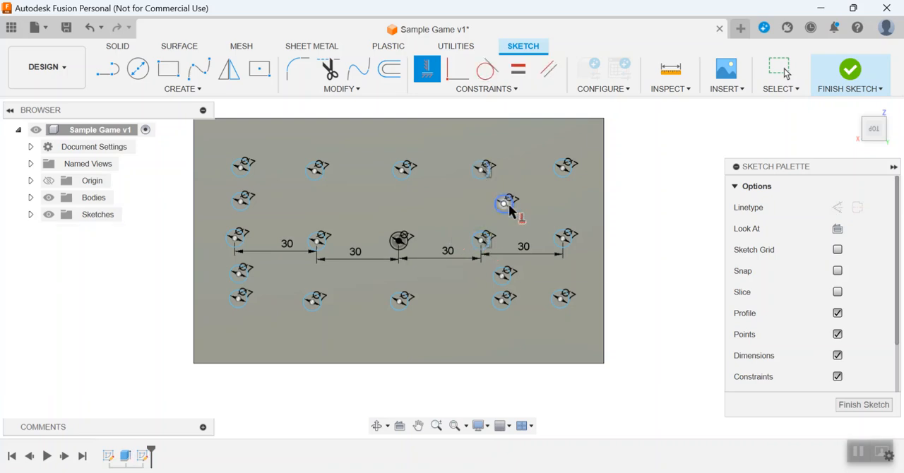
left_click(482, 241)
left_click(501, 301)
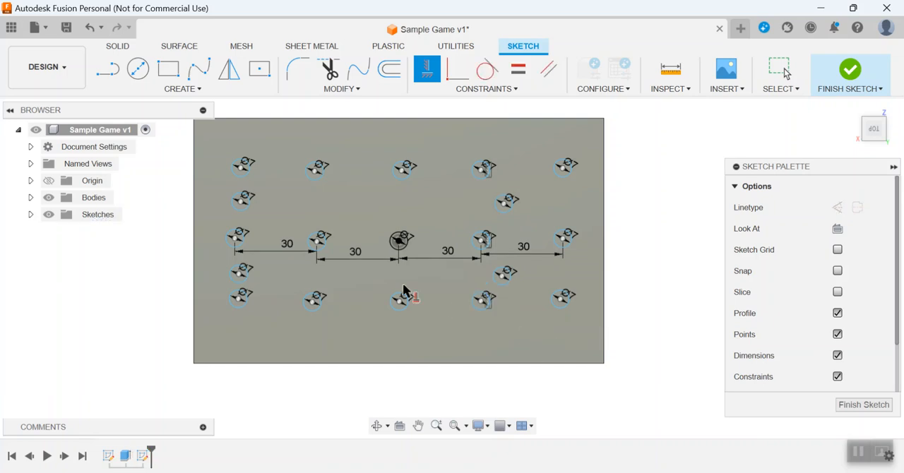
Constrain the top and bottom circles of the centre column vertically to the centre circle.
left_click(400, 251)
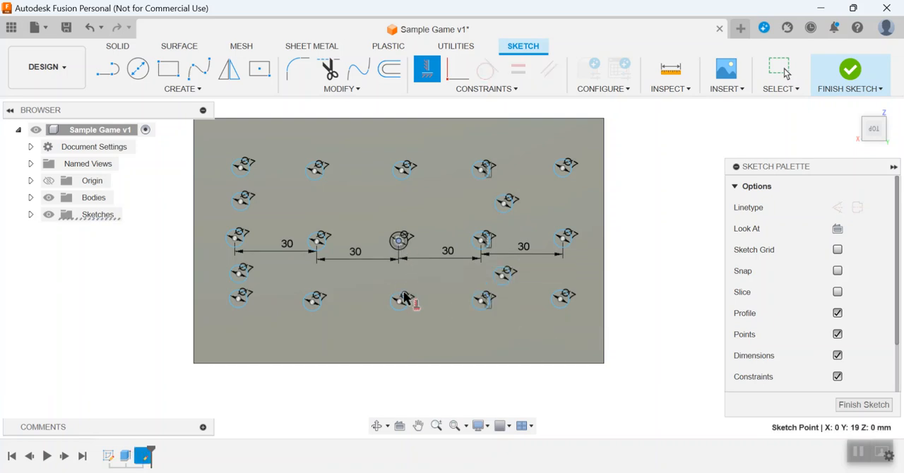
left_click(406, 300)
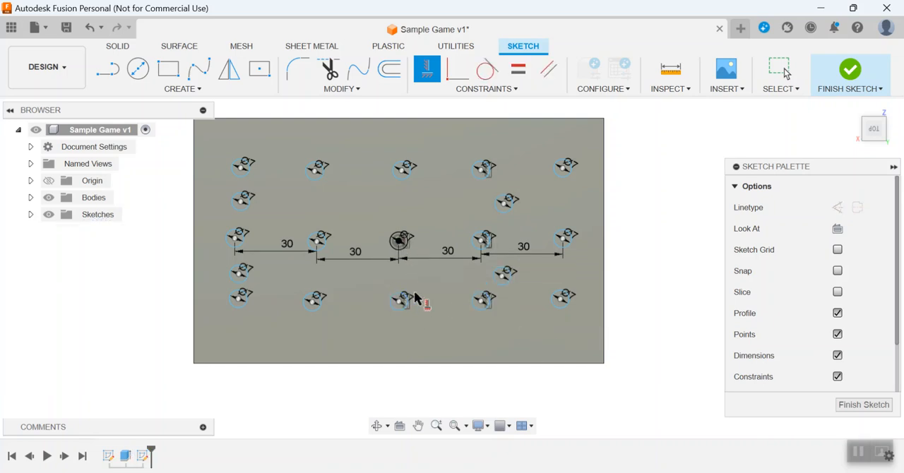
left_click(399, 241)
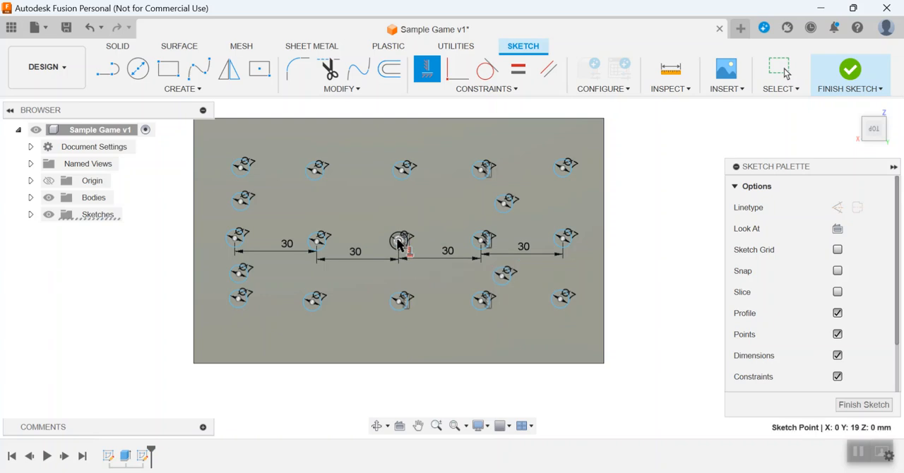
left_click(404, 173)
Constrain the top and bottom circles of the second column vertically to that column's middle-row circle.
left_click(317, 241)
left_click(315, 300)
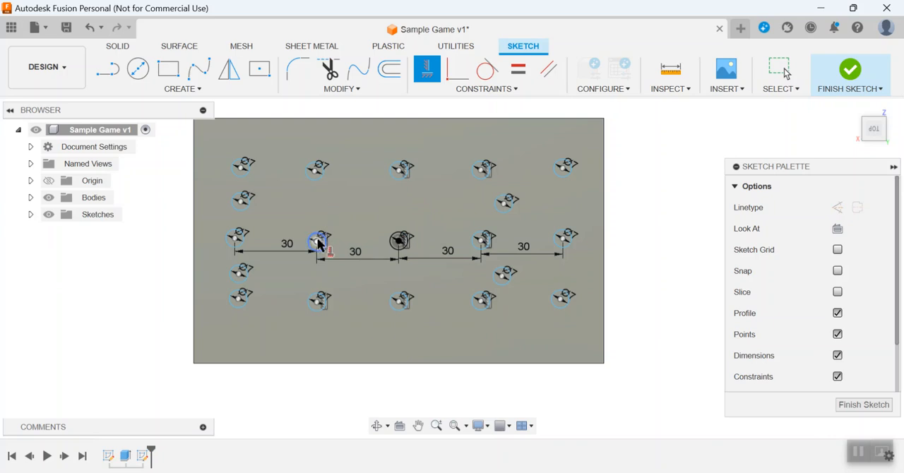
left_click(319, 240)
left_click(318, 170)
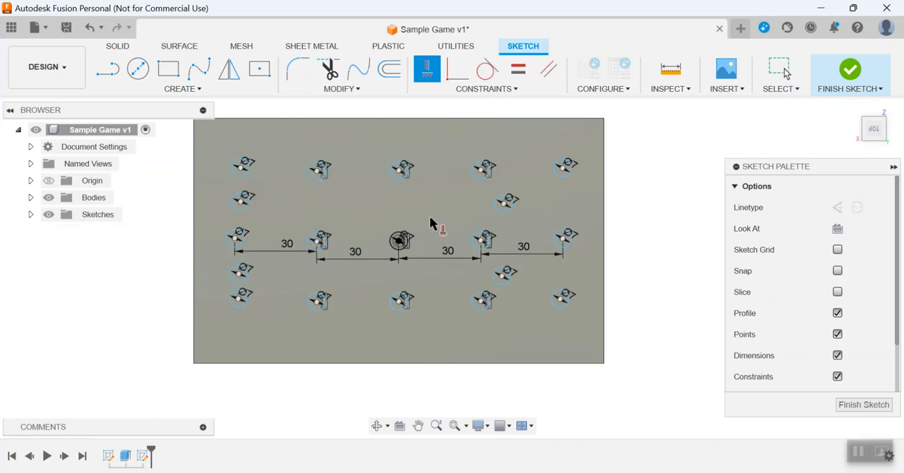
left_click(565, 242)
left_click(504, 277)
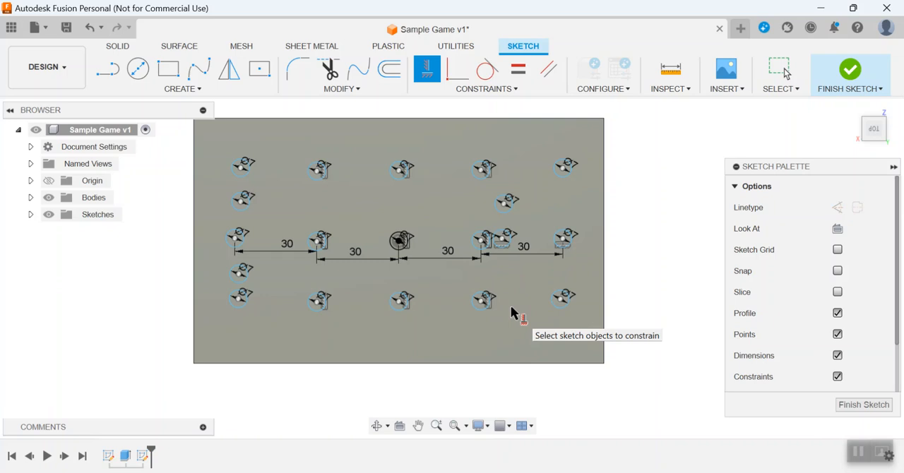
key("Escape")
key("ctrl+z")
left_click(546, 324)
left_click(667, 327)
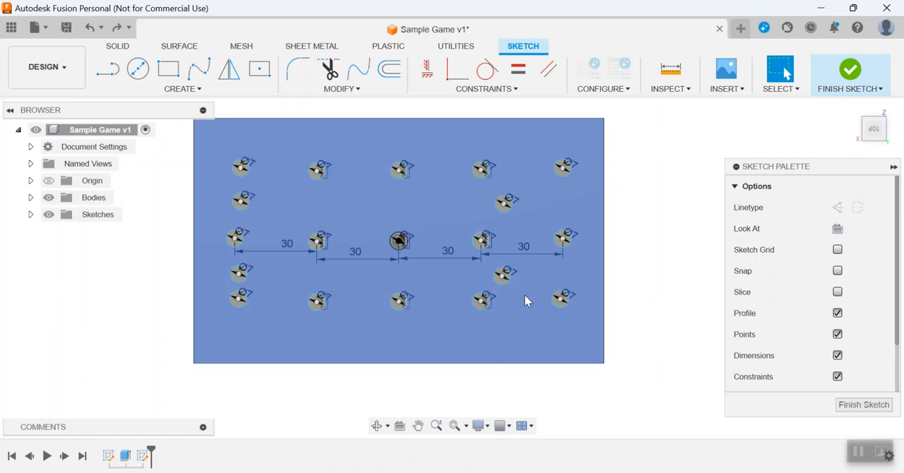
Move the stray circle below the middle row into the rightmost column and shift the bottom-right circle further down.
left_click(566, 277)
left_click_drag(572, 277, 572, 275)
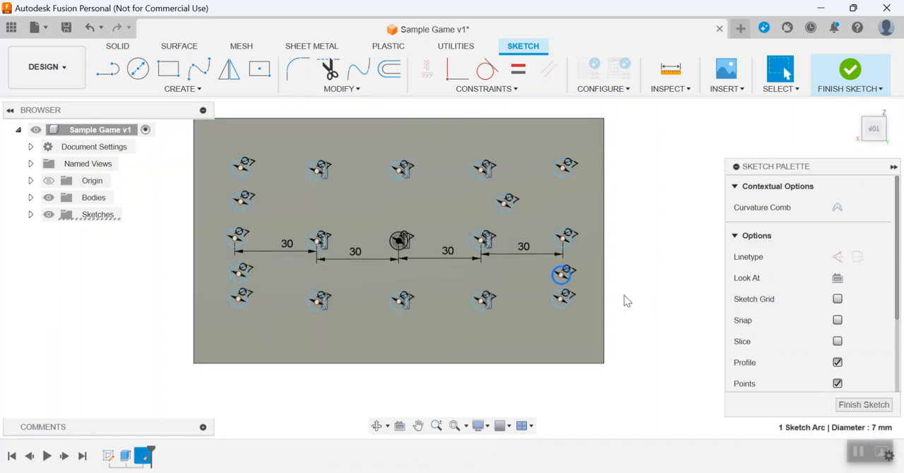
left_click_drag(562, 308, 563, 332)
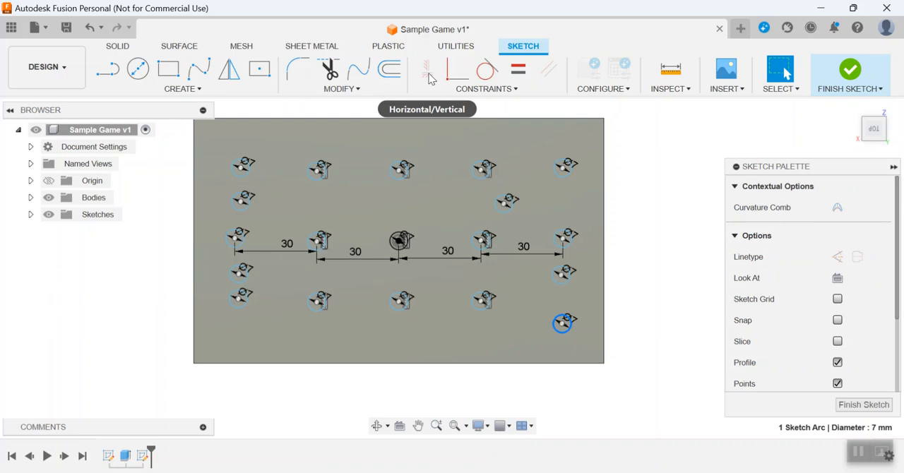
left_click(653, 160)
Vertically align the top circle and the two lower circles of the rightmost column with its middle-row circle.
left_click(433, 76)
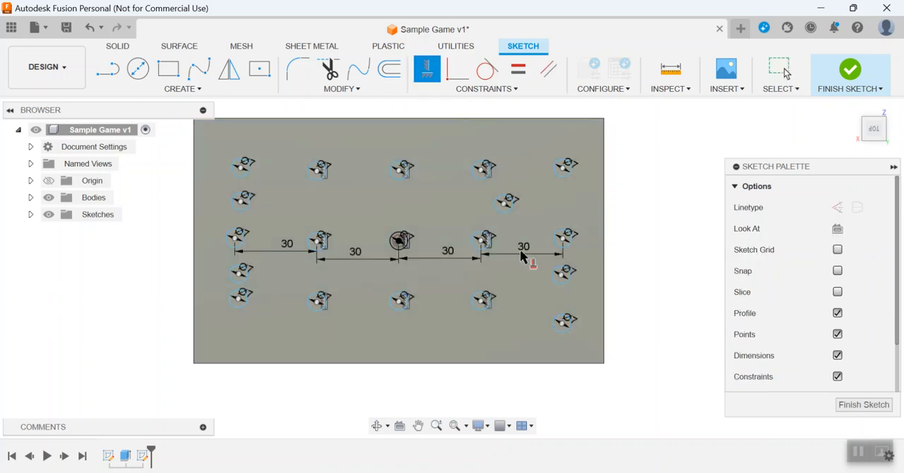
left_click(567, 238)
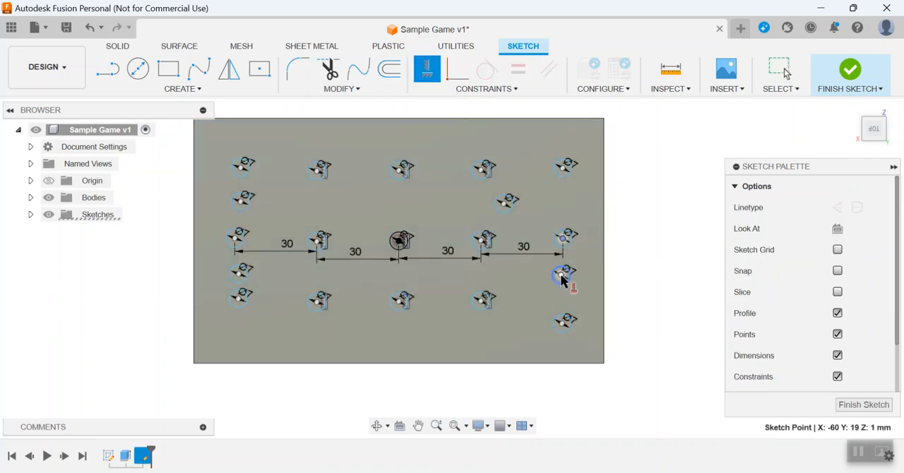
left_click(564, 274)
left_click(567, 238)
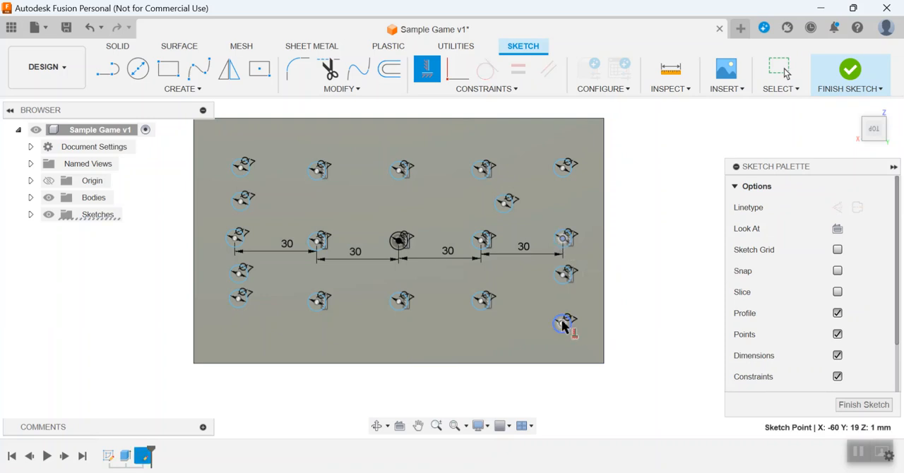
left_click(566, 322)
left_click(565, 239)
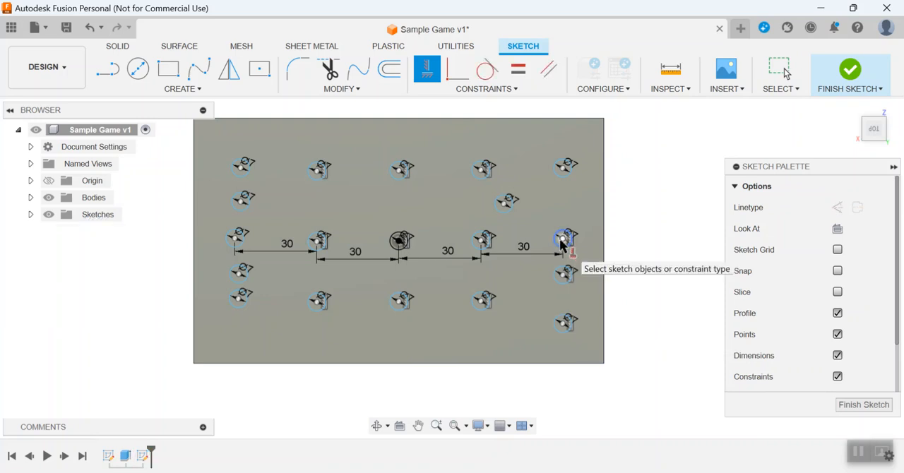
left_click(567, 170)
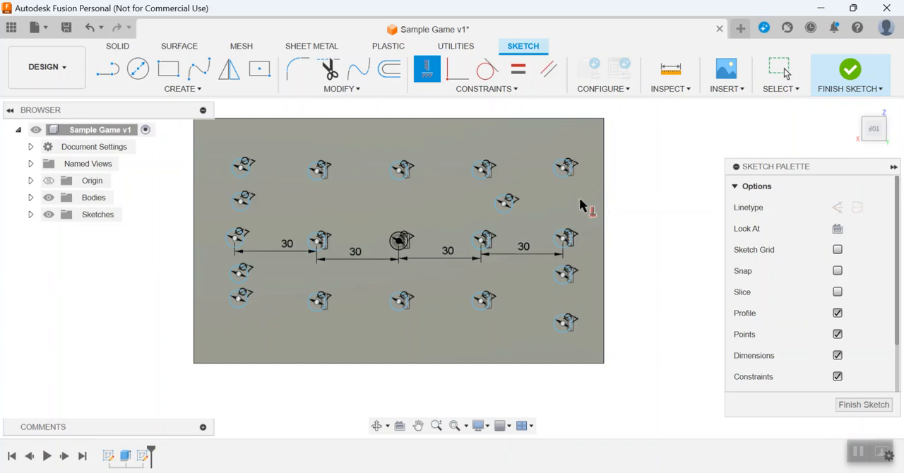
key("Escape")
Move the stray circle above the middle row into the rightmost column and constrain it vertically to the top-right circle.
left_click_drag(509, 203, 558, 201)
left_click(429, 71)
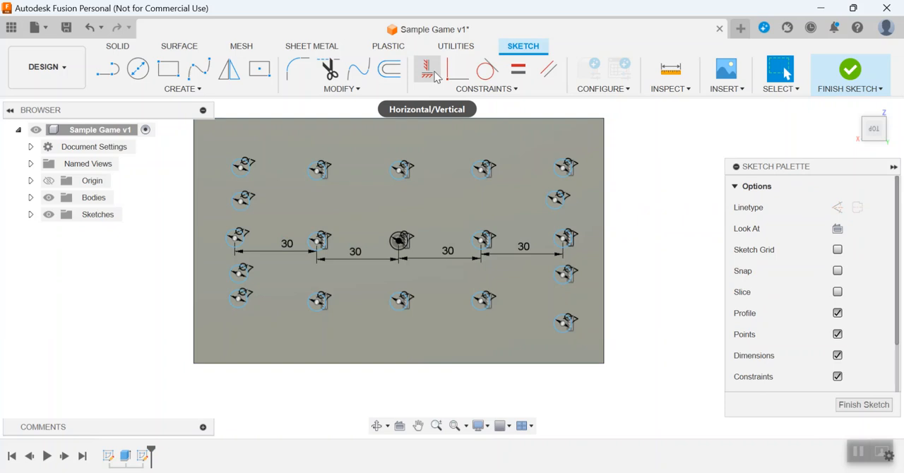
left_click(428, 72)
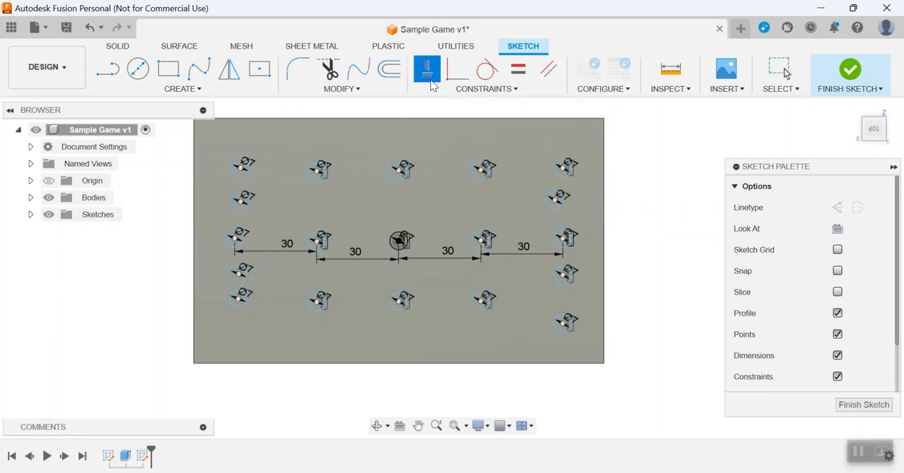
left_click(566, 168)
left_click(561, 201)
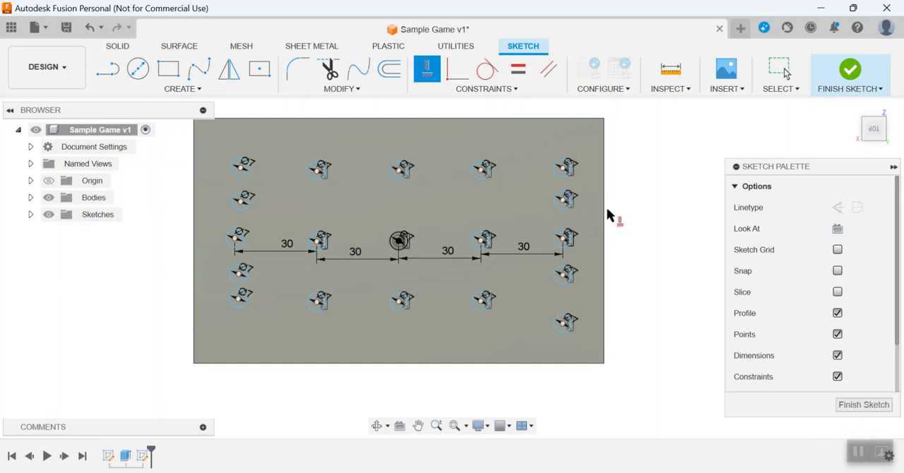
Vertically align the other four circles of the leftmost column with its middle-row circle.
left_click(238, 235)
left_click(242, 271)
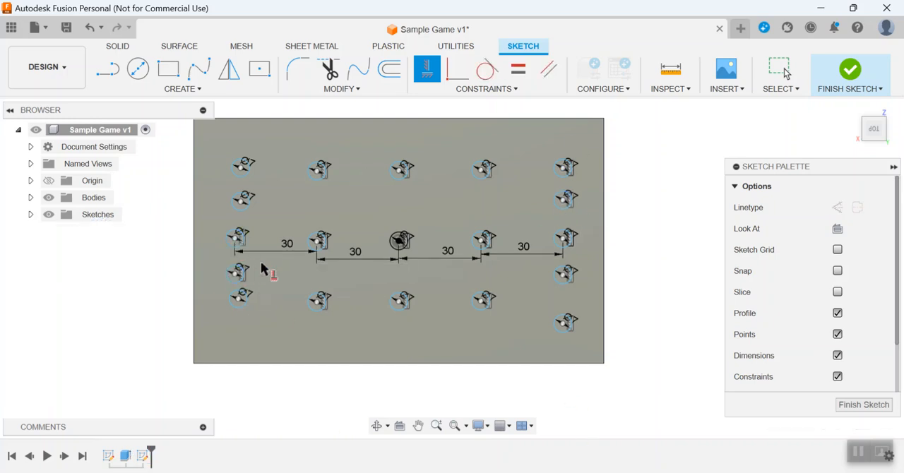
left_click(239, 238)
left_click(242, 298)
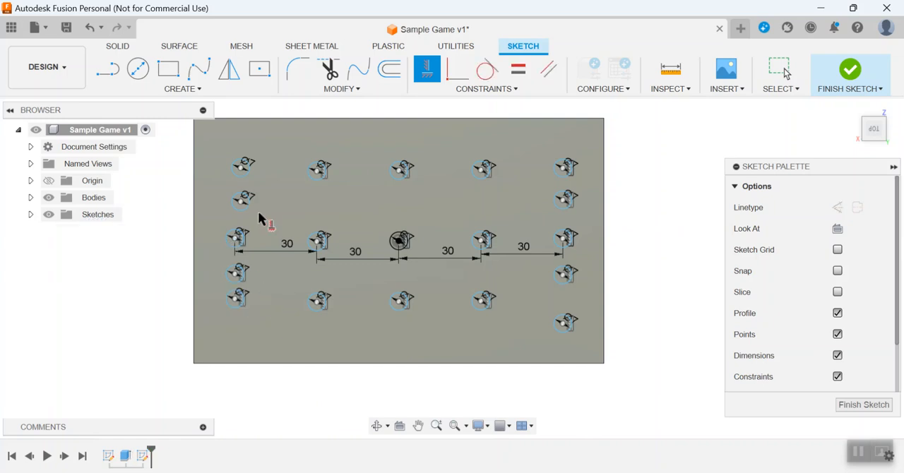
left_click(239, 238)
left_click(243, 201)
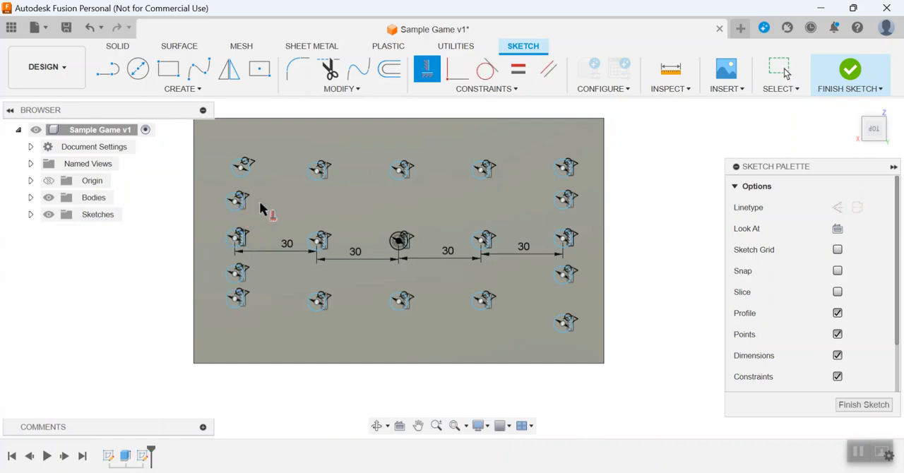
left_click(238, 239)
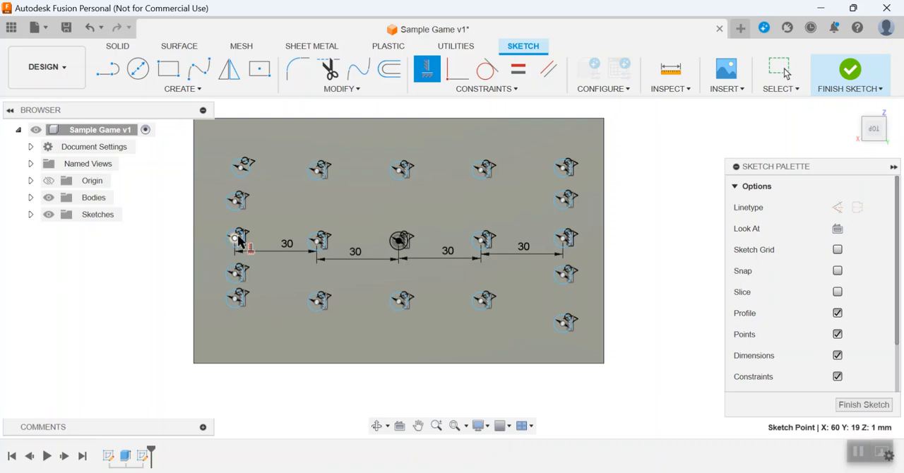
left_click(243, 173)
key("Escape")
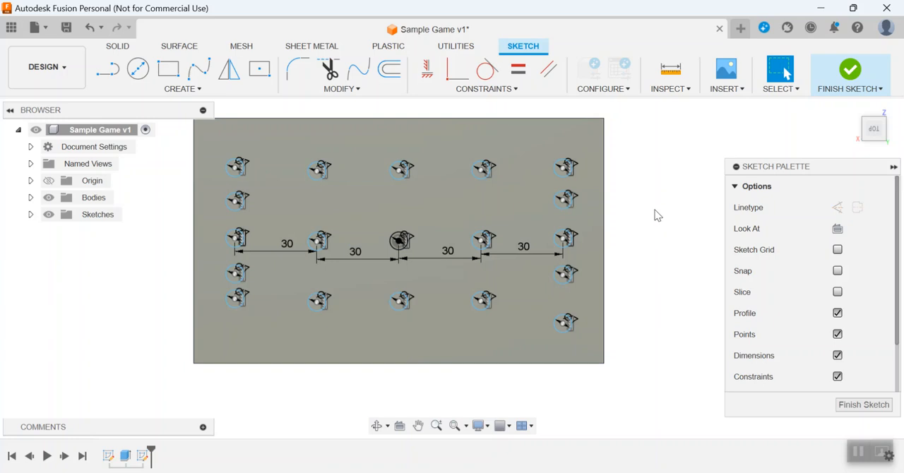
Dimension the vertical distance from the centre circle to the top circle of the centre column as 30 mm.
key("d")
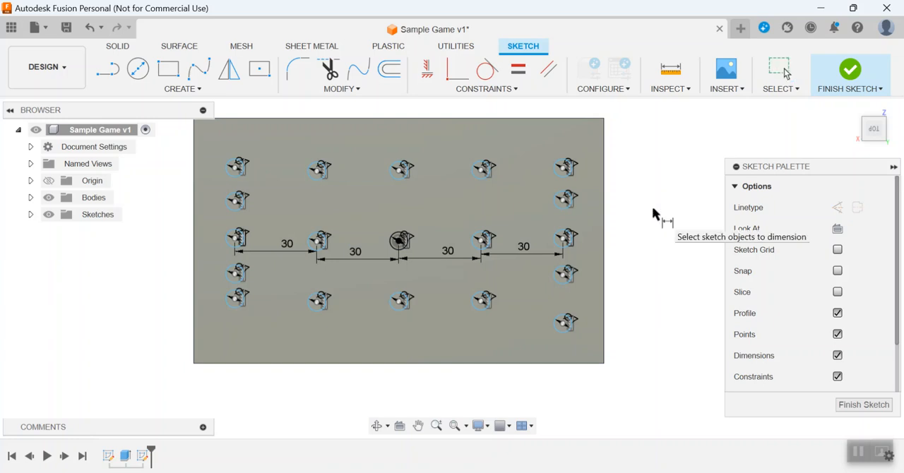
left_click(399, 173)
left_click(425, 203)
type("30")
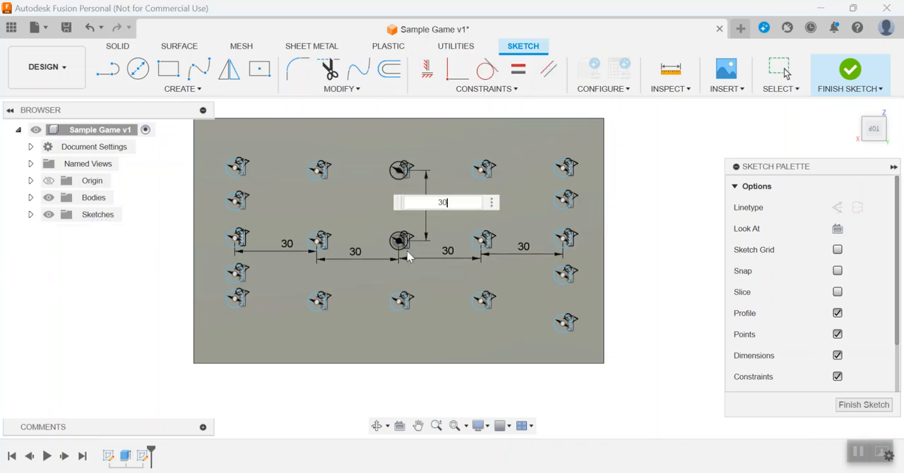
key("Return")
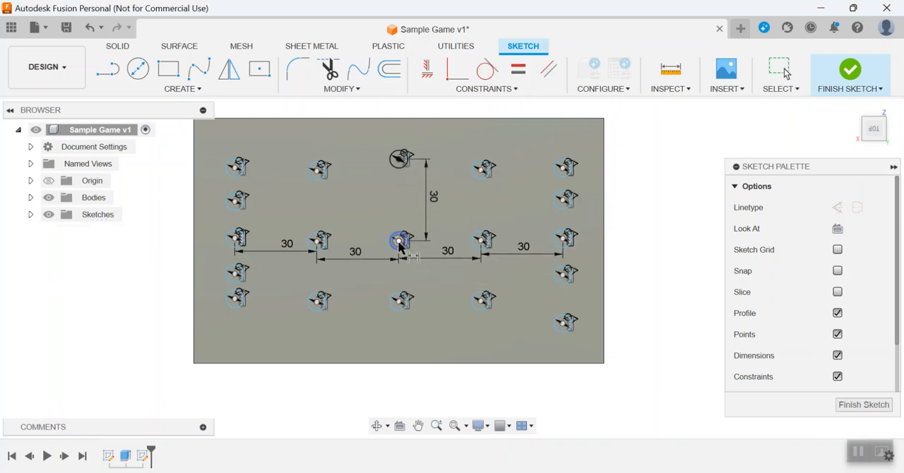
Dimension the vertical distance from the centre circle to the bottom circle of the centre column as 30 mm.
left_click(399, 243)
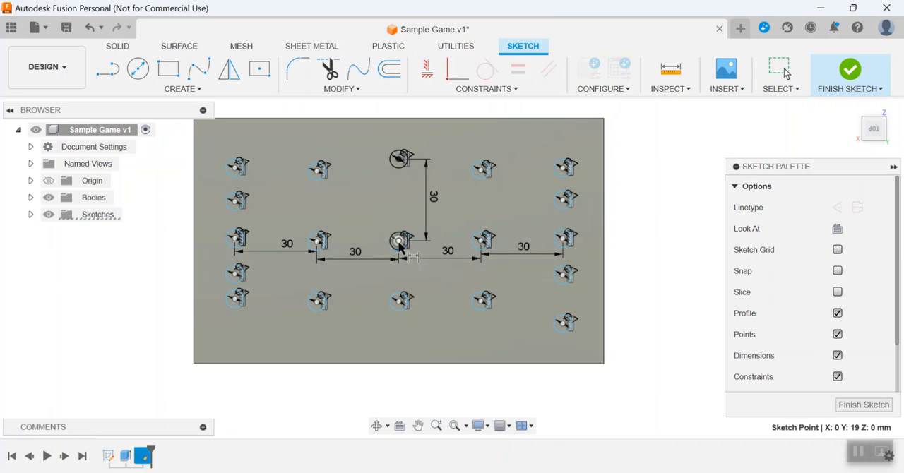
left_click(400, 300)
left_click(426, 298)
type("30")
key("Return")
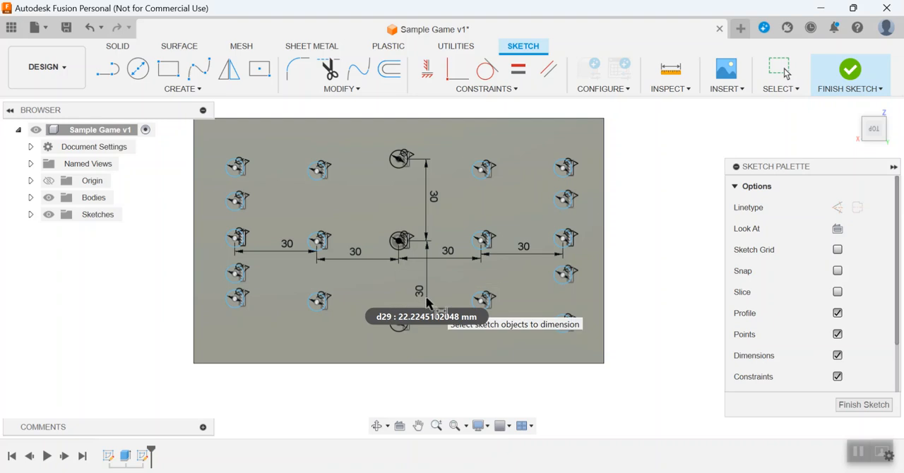
key("Escape")
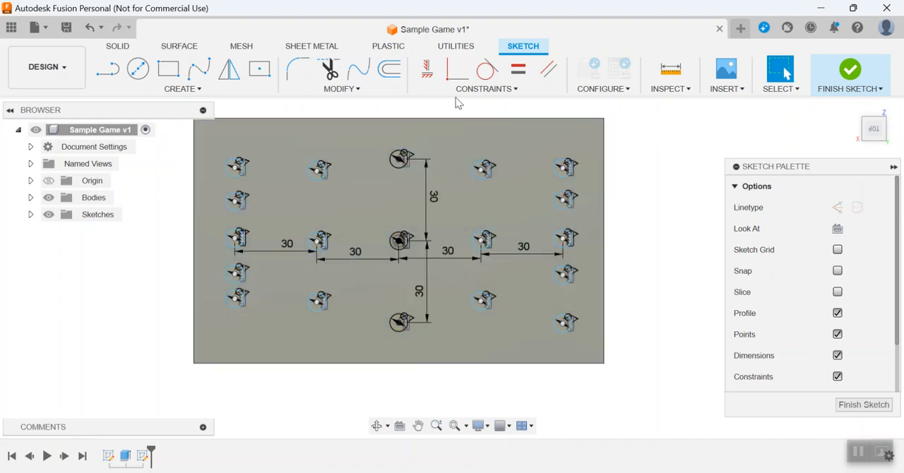
Horizontally align the other four bottom-row circles with the bottom circle of the centre column.
left_click(427, 68)
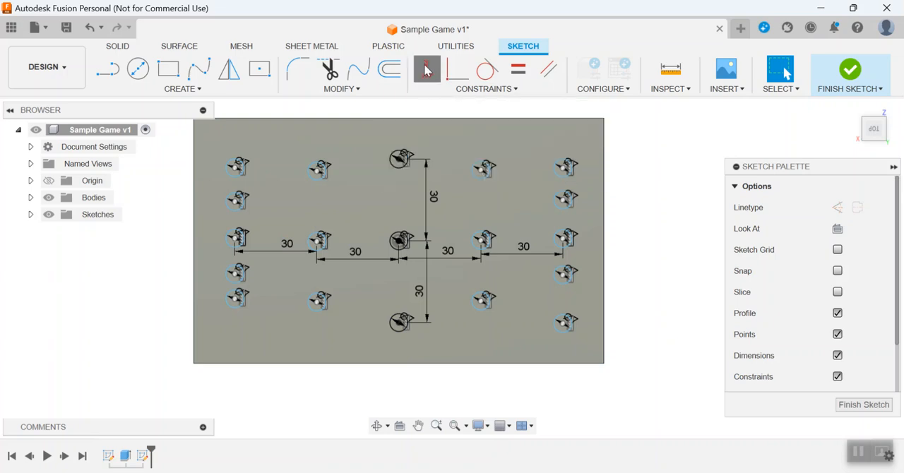
left_click(399, 322)
left_click(485, 301)
left_click(399, 322)
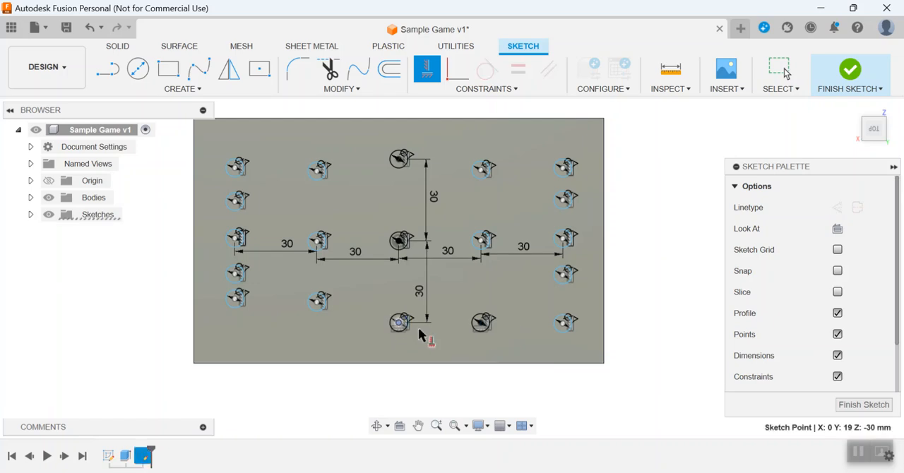
left_click(565, 323)
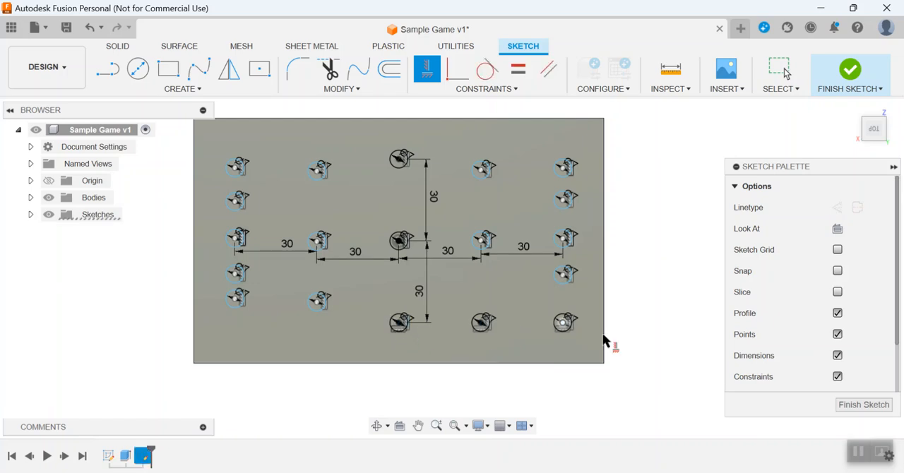
left_click(399, 322)
left_click(320, 300)
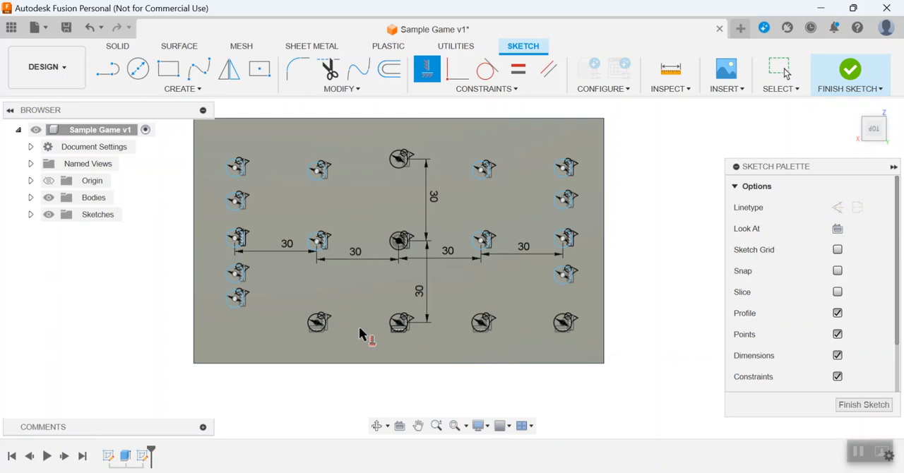
left_click(399, 322)
left_click(235, 298)
Horizontally align the other four top-row circles with the top circle of the centre column.
left_click(400, 158)
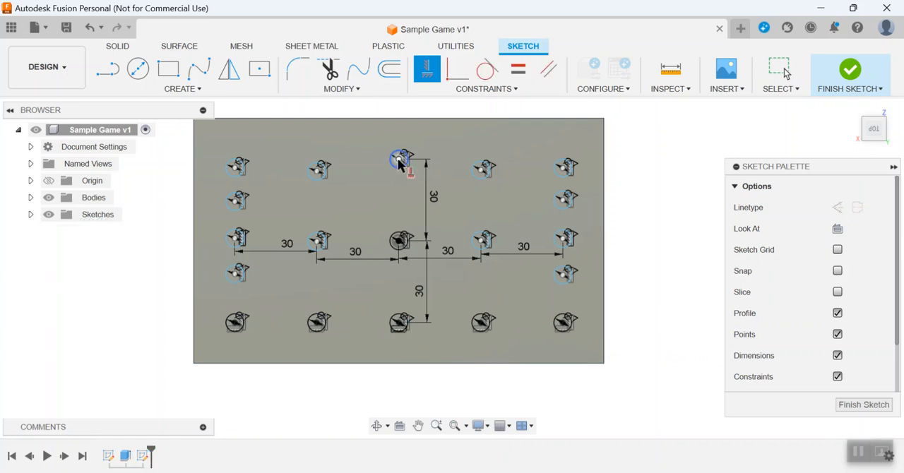
left_click(318, 171)
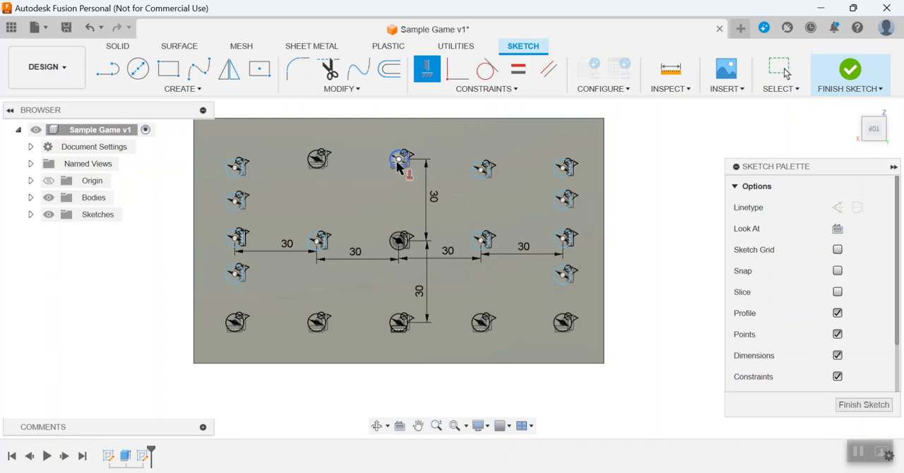
left_click(236, 167)
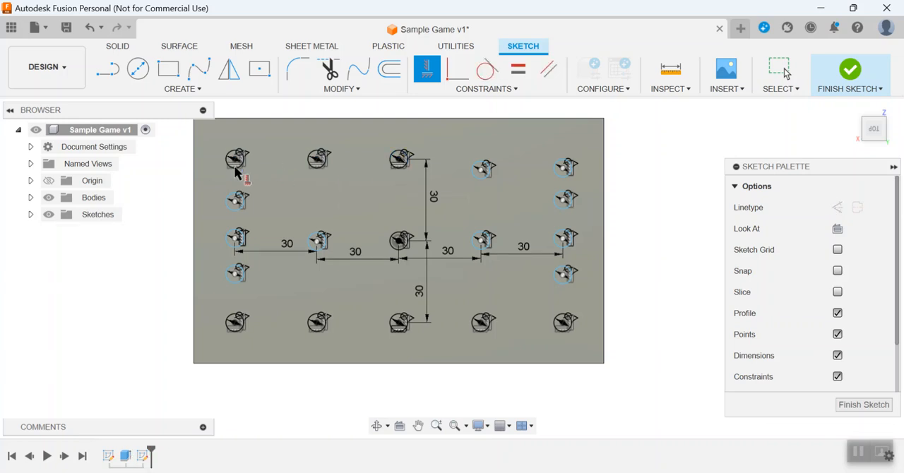
left_click(401, 162)
left_click(484, 170)
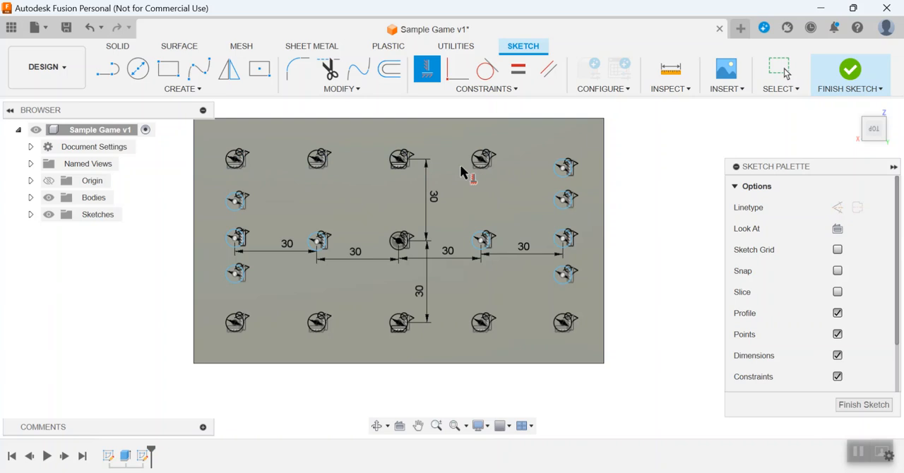
left_click(403, 164)
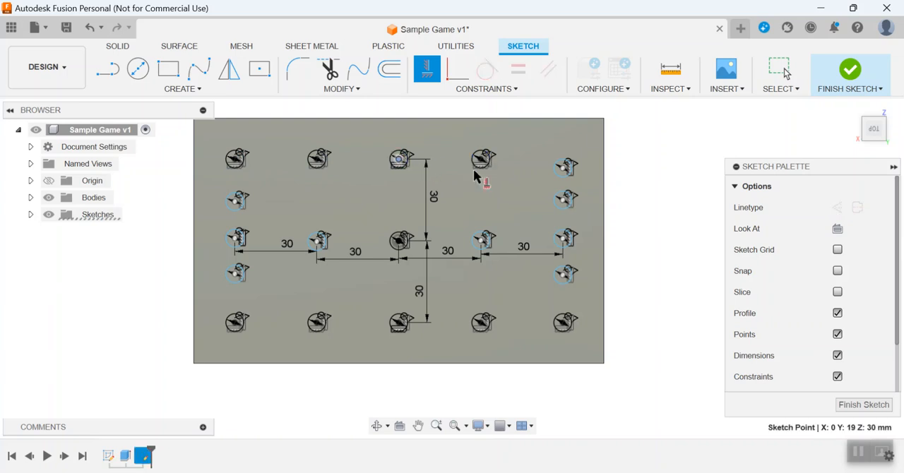
left_click(567, 170)
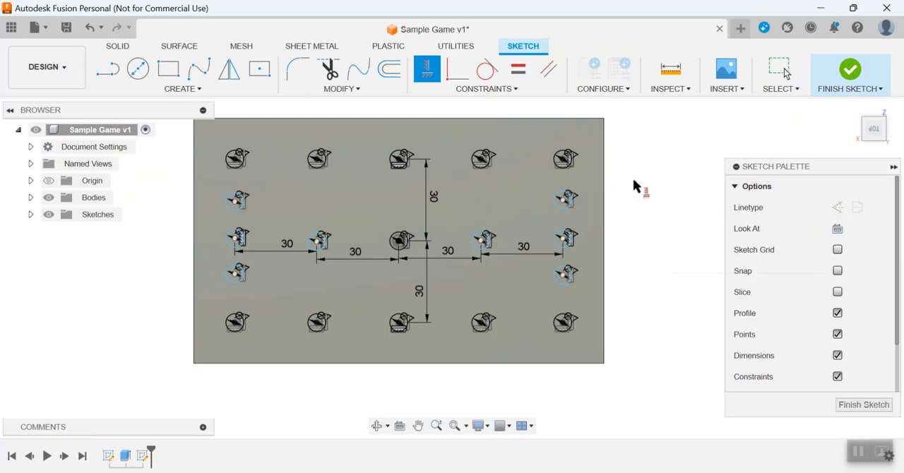
key("Escape")
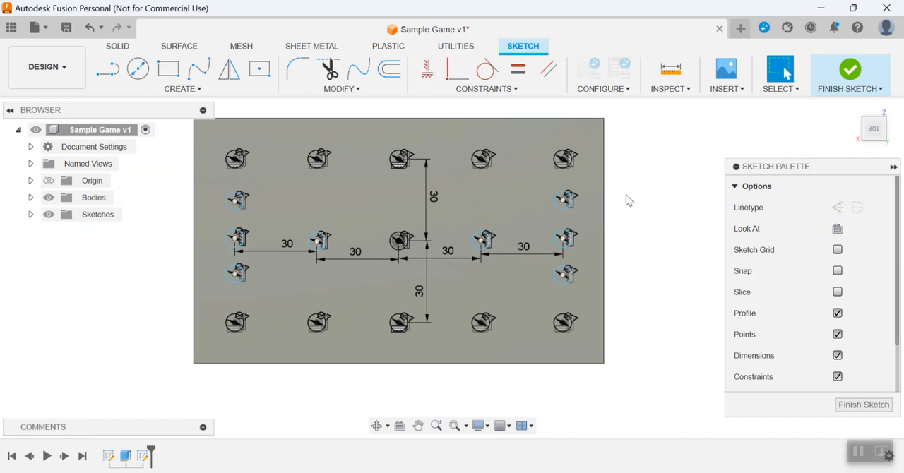
Dimension the vertical distance from the rightmost column's middle circle to the circle directly below it as 15 mm.
key("d")
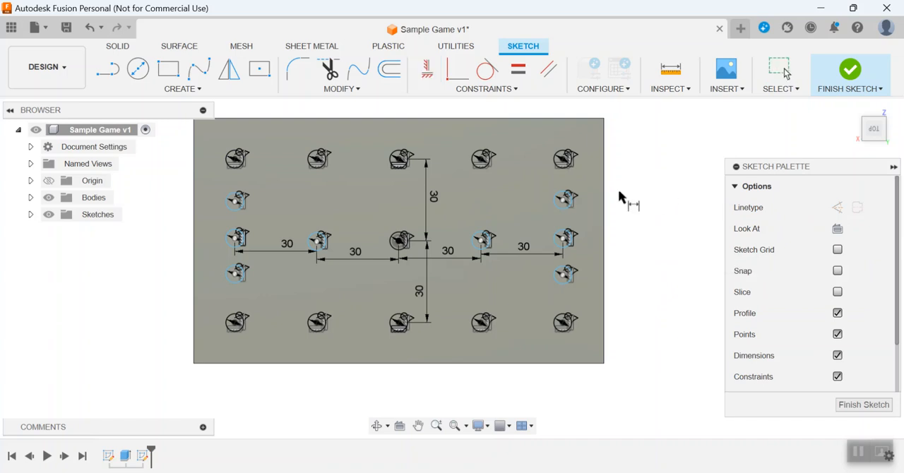
left_click(565, 238)
left_click(565, 274)
left_click(637, 267)
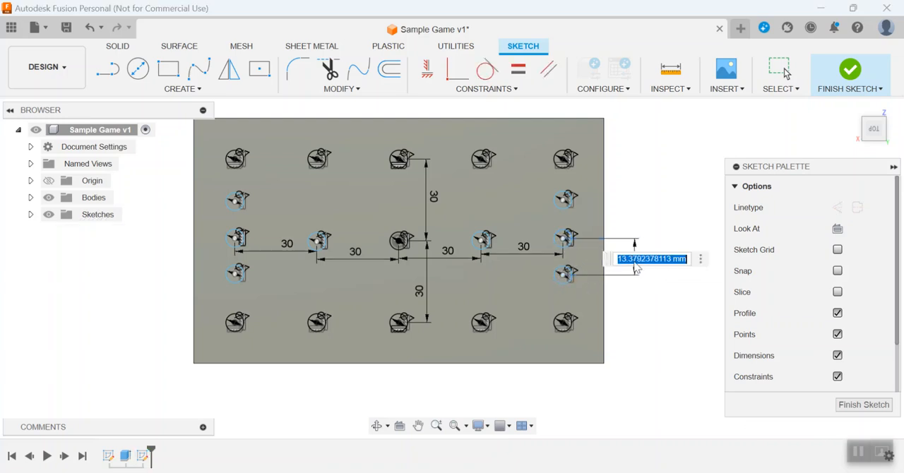
type("15")
key("Return")
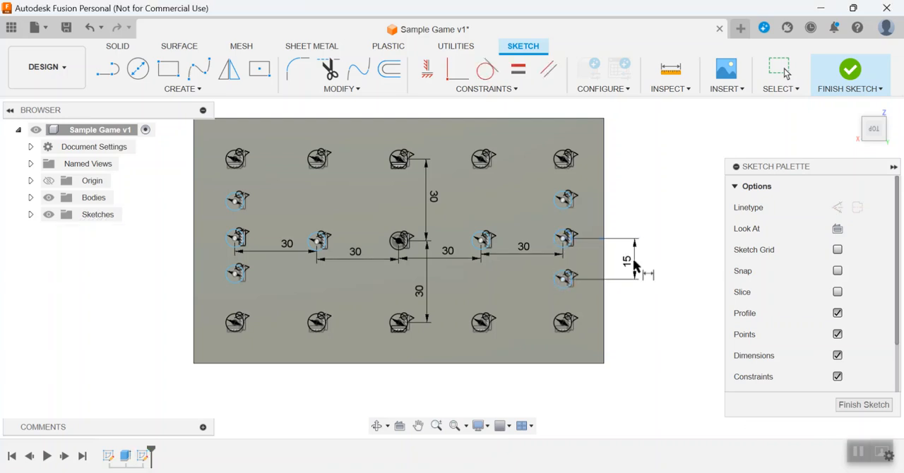
Dimension the vertical distance from the rightmost column's middle circle to the circle directly above it as 15 mm.
left_click(565, 239)
left_click(565, 200)
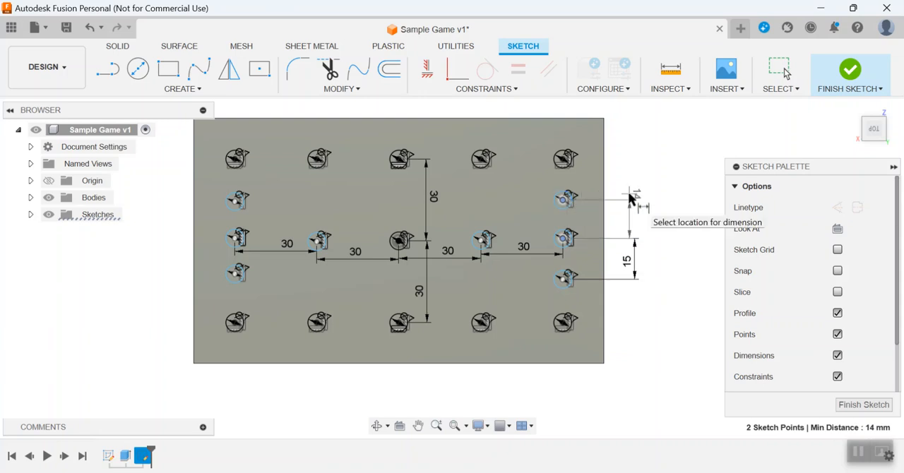
left_click(631, 196)
type("15")
key("Return")
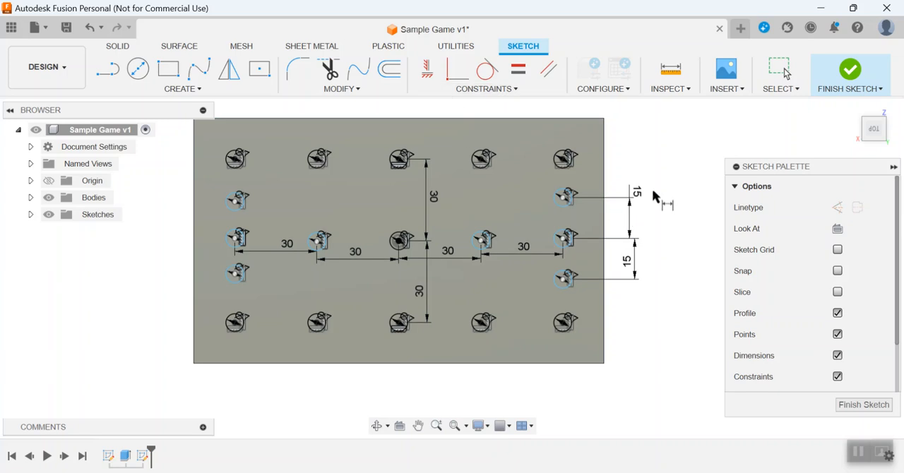
key("Escape")
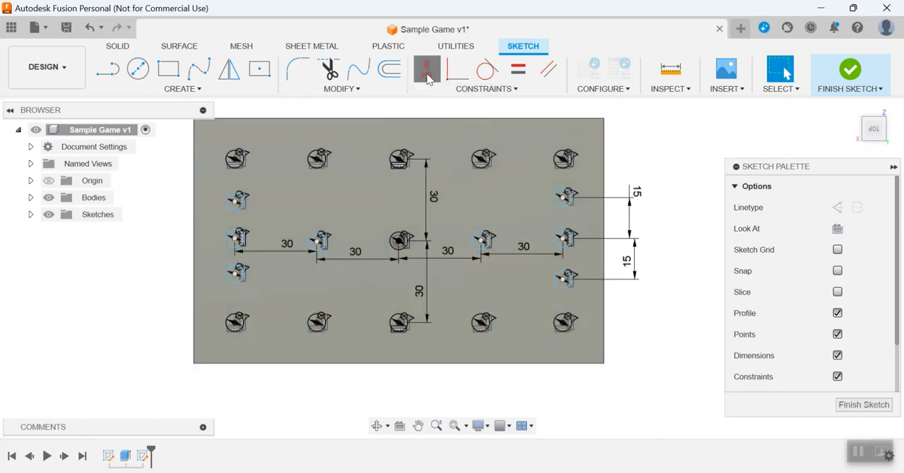
Horizontally align the leftmost column's second and fourth circles with their counterparts in the rightmost column, and finish the sketch.
left_click(426, 71)
left_click(565, 197)
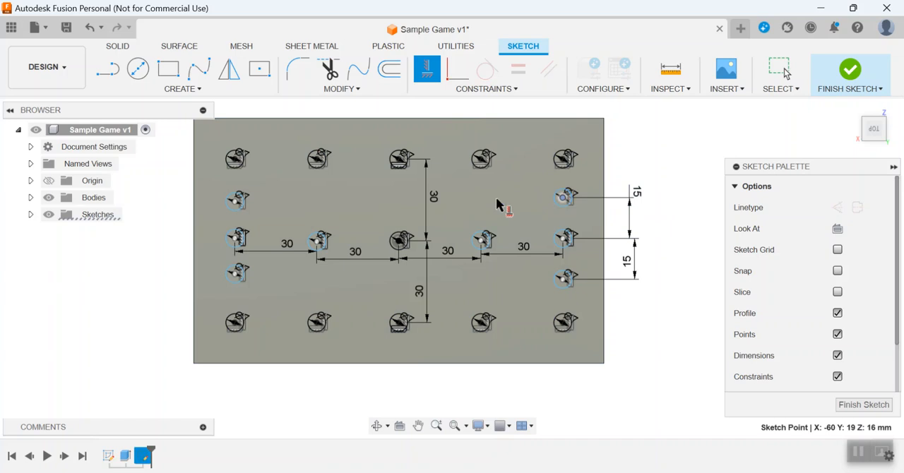
left_click(239, 200)
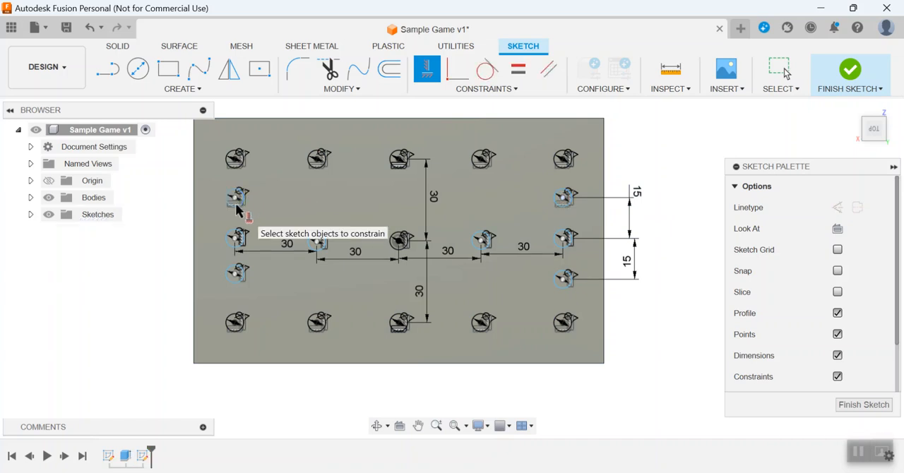
left_click(565, 280)
left_click(238, 272)
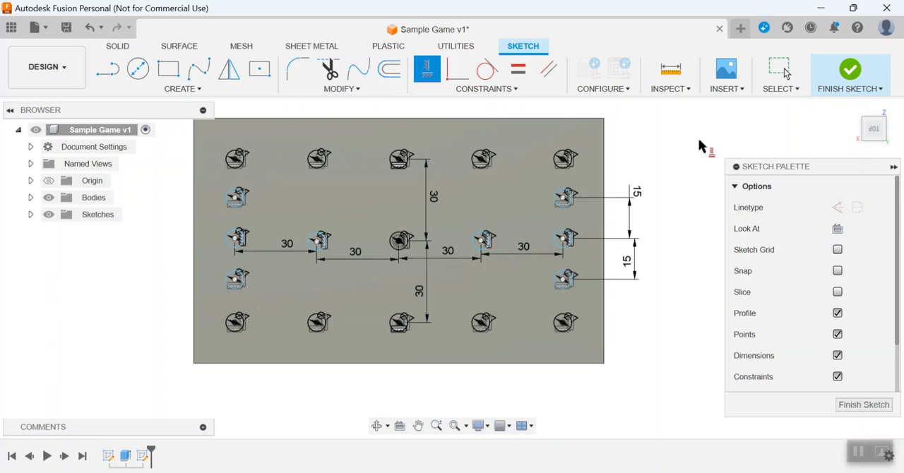
left_click(848, 86)
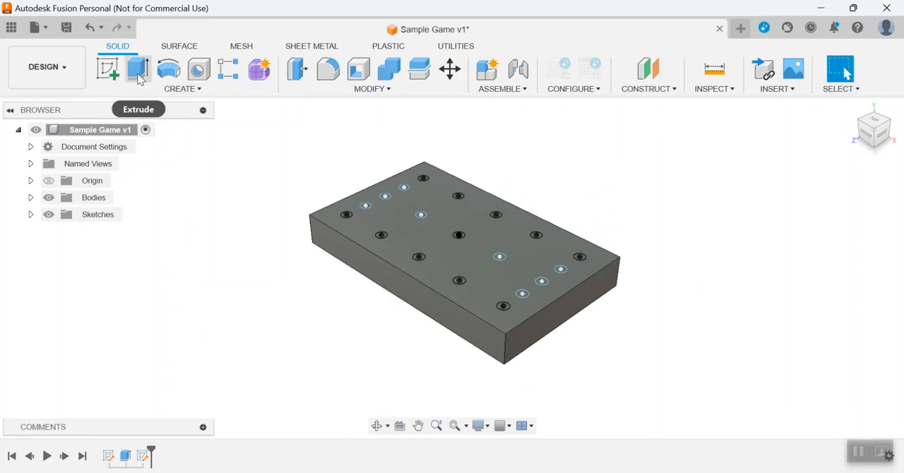
Extrude all 19 circle profiles on the block's top face by -15 mm as a cut to make the peg holes.
left_click(137, 68)
scroll(436, 168, "up", 3)
left_click(419, 184)
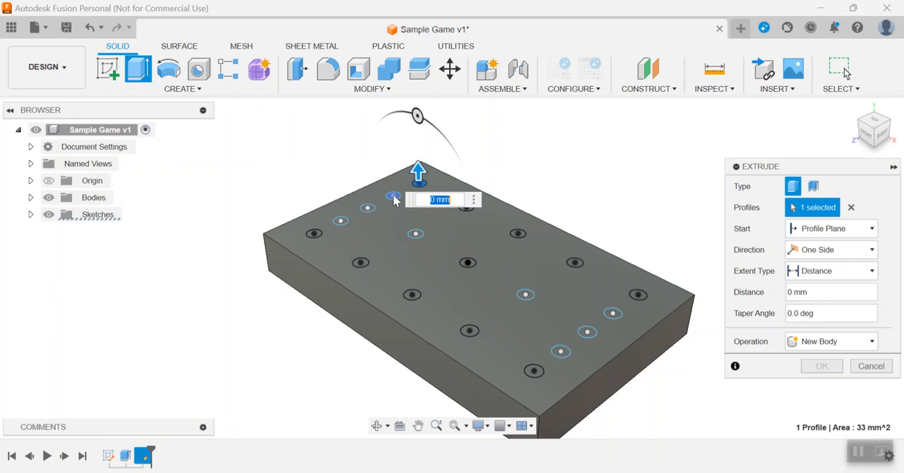
left_click(379, 206)
left_click(368, 210)
left_click(341, 224)
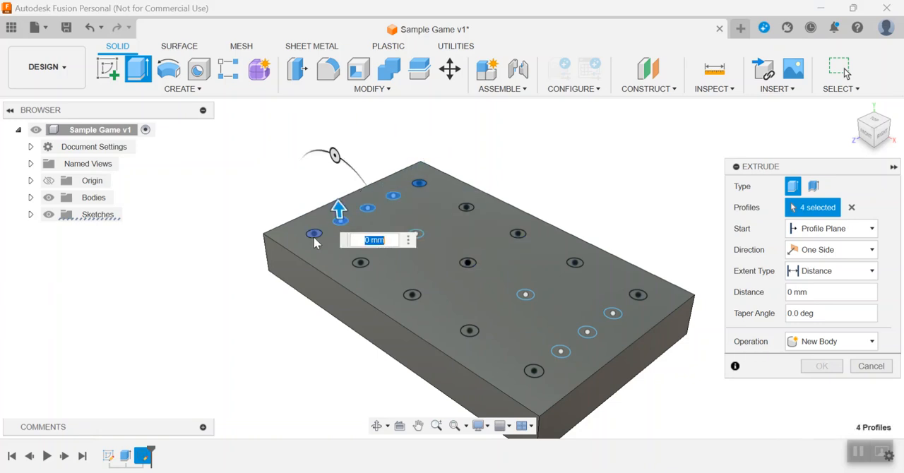
left_click(314, 238)
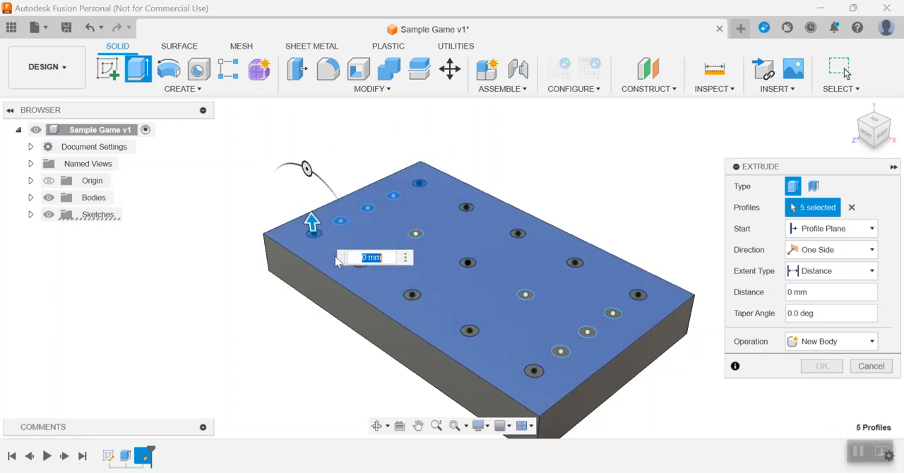
left_click(467, 207)
left_click(416, 234)
left_click(360, 264)
left_click(412, 295)
left_click(467, 261)
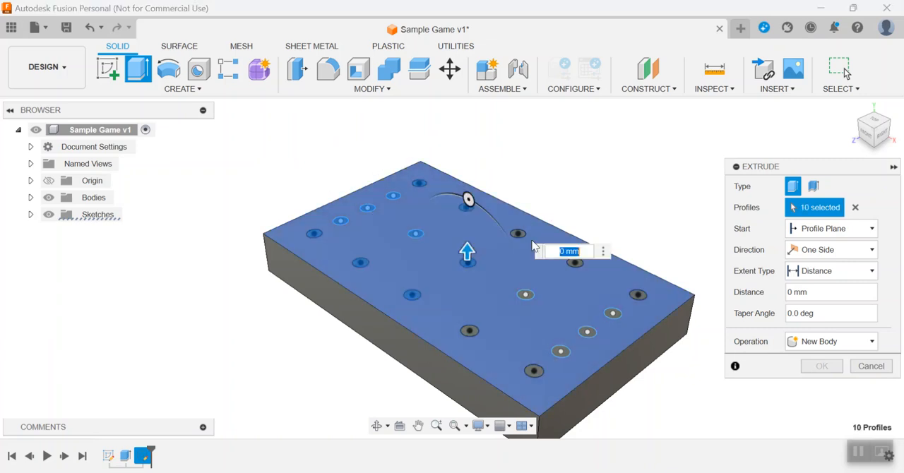
left_click(518, 233)
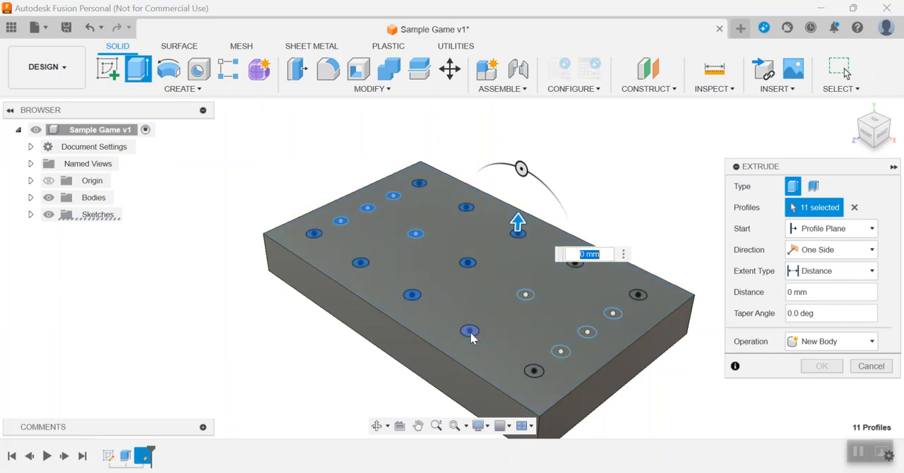
left_click(470, 331)
left_click(525, 295)
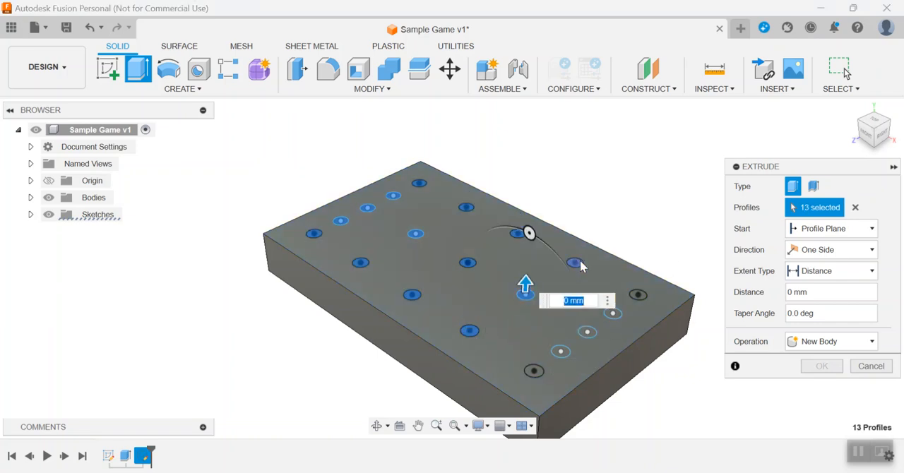
left_click(577, 264)
left_click(536, 371)
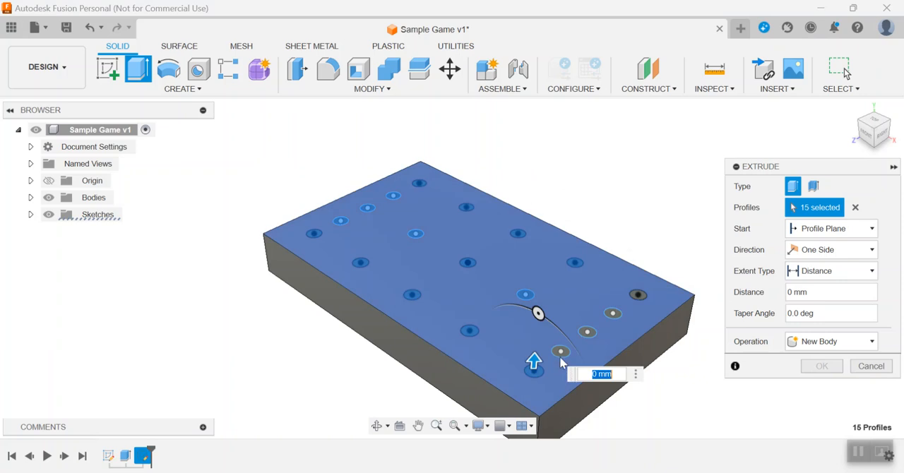
left_click(560, 352)
left_click(587, 332)
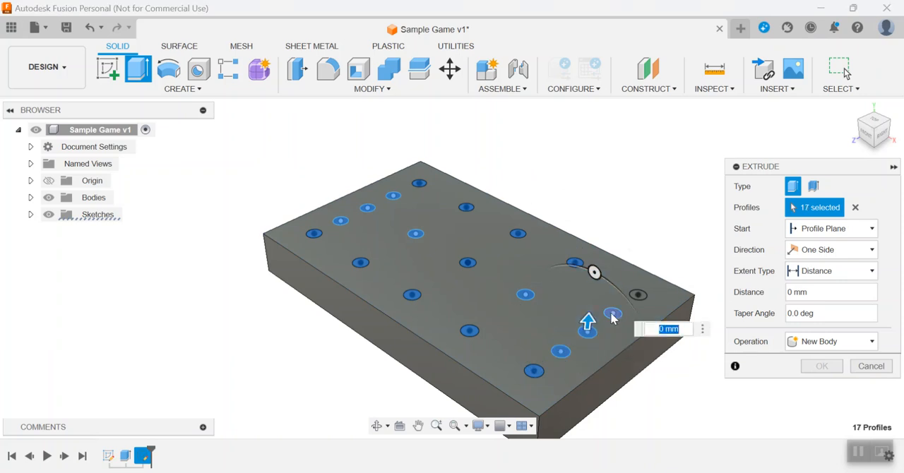
left_click(613, 314)
left_click(637, 295)
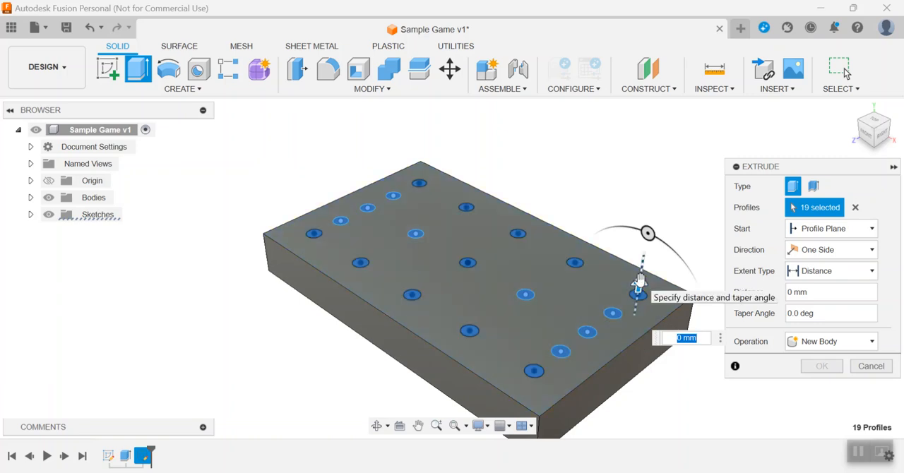
left_click_drag(639, 284, 636, 319)
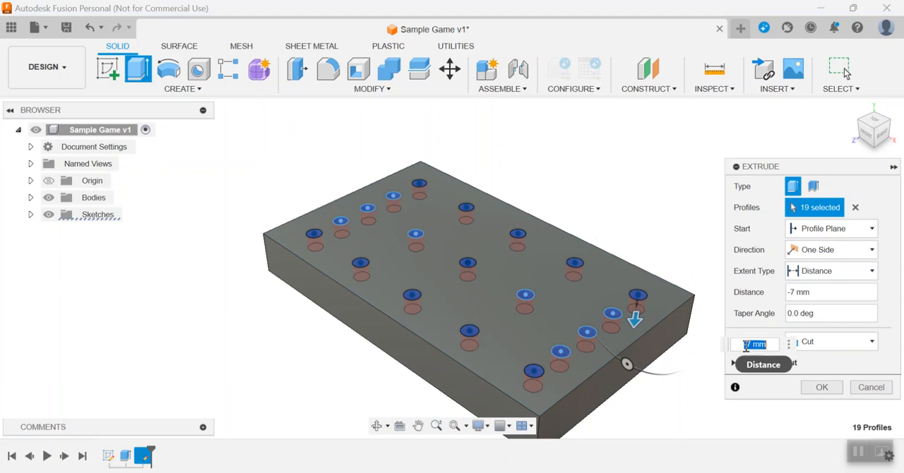
type("-15")
key("Return")
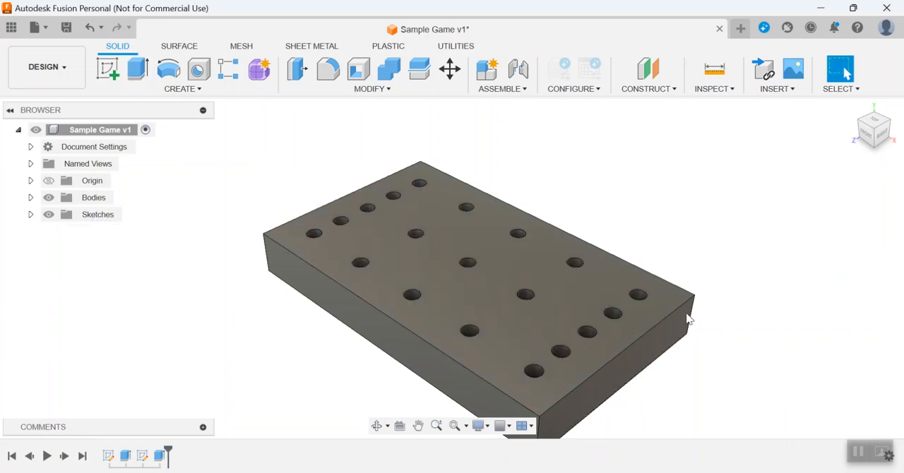
scroll(605, 263, "down", 1)
left_click(875, 127)
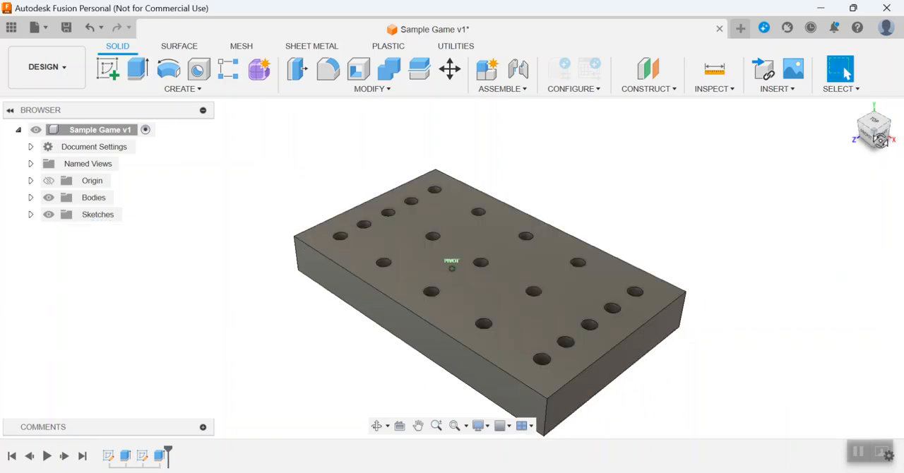
mouse_move(874, 170)
left_mouse_down()
mouse_move(874, 178)
mouse_move(876, 136)
left_mouse_up()
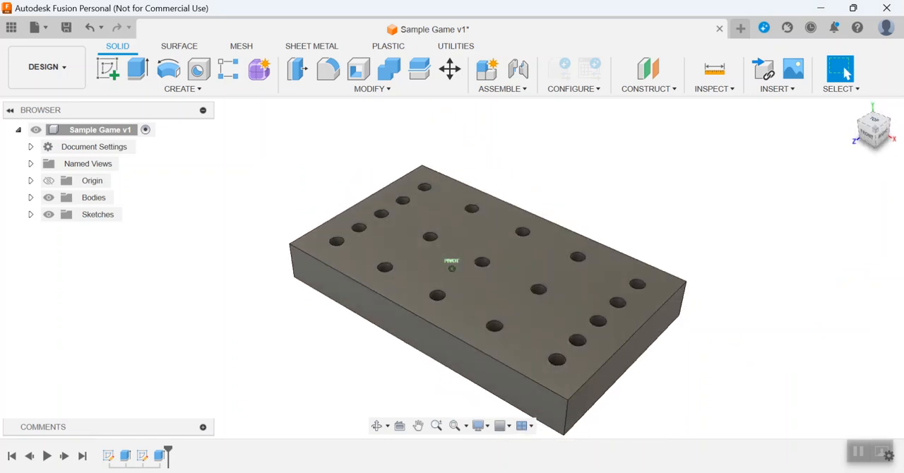
middle_click_drag(791, 192, 769, 156)
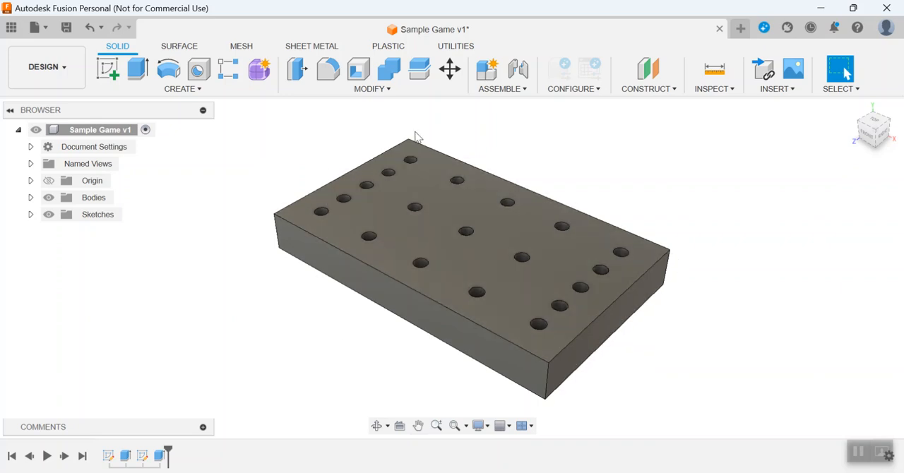
Chamfer the block's four vertical corner edges with an equal distance of 15 mm.
left_click(392, 92)
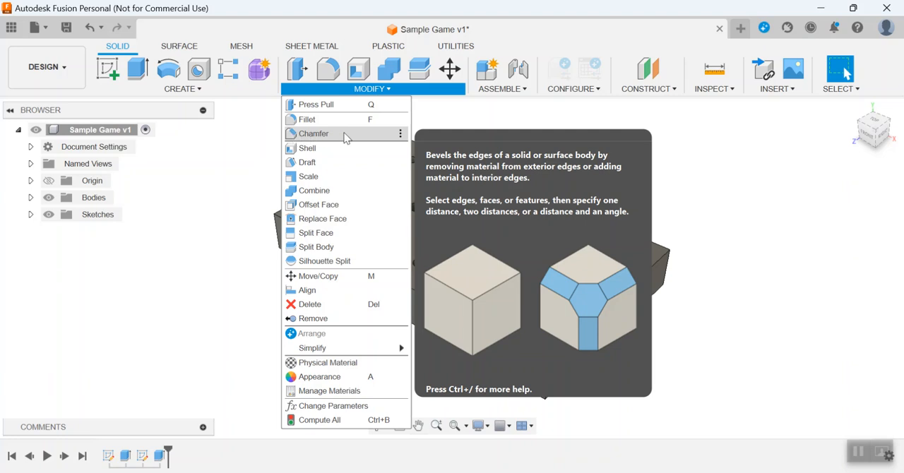
left_click(314, 134)
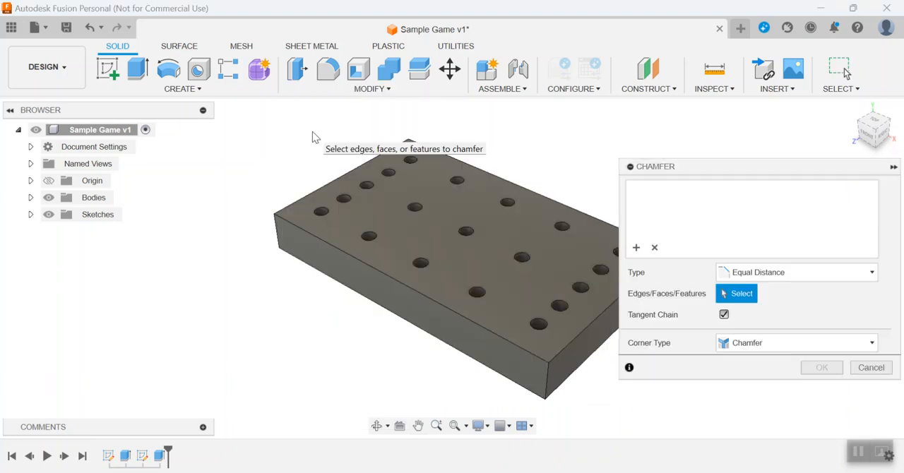
middle_click_drag(261, 307, 194, 303)
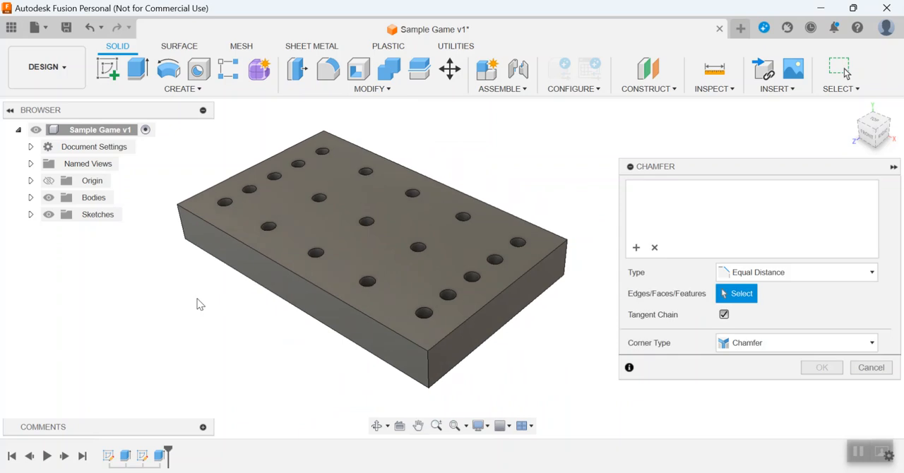
left_click(428, 362)
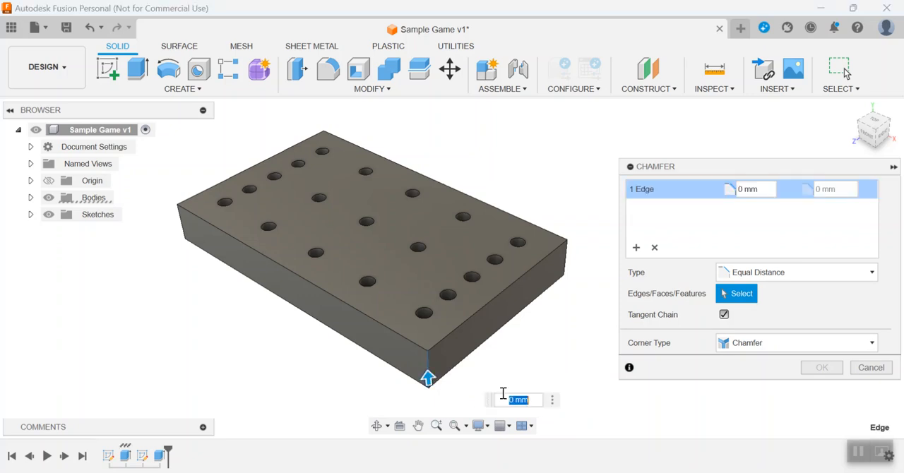
left_click(567, 263)
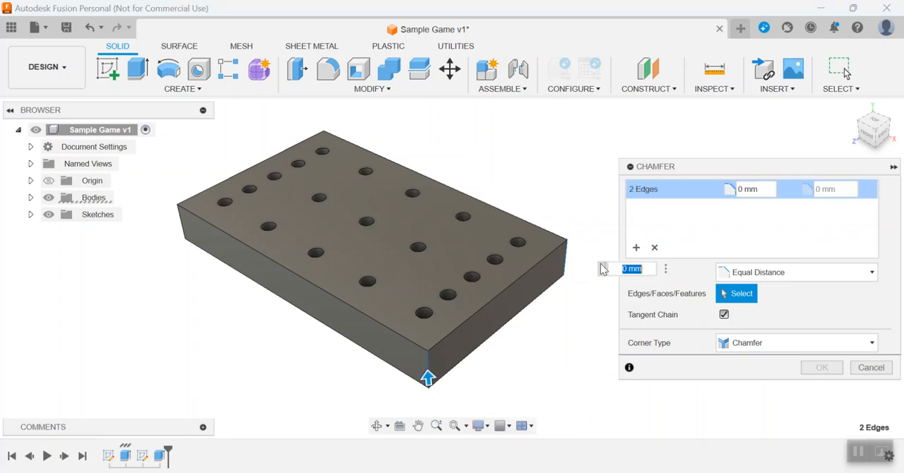
left_click(183, 235)
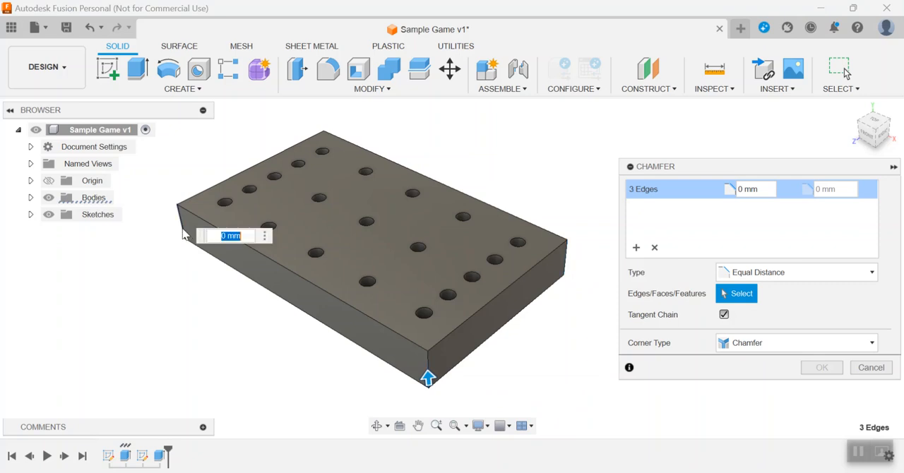
left_click(324, 137)
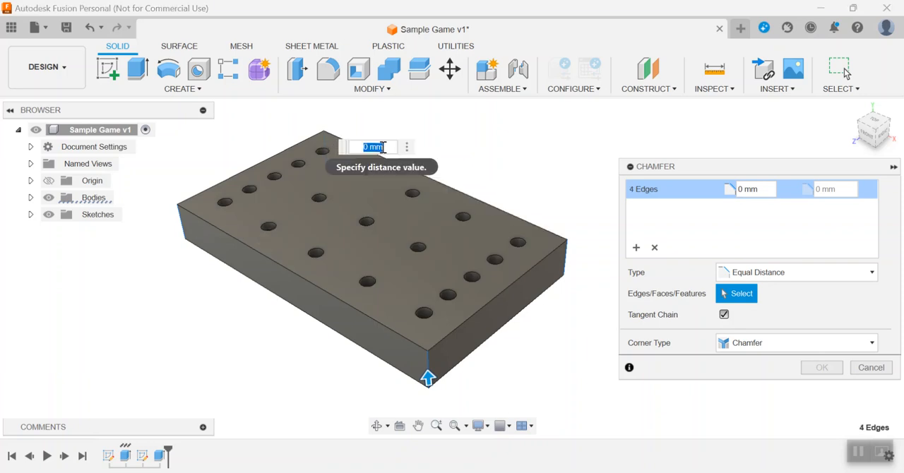
left_click_drag(427, 378, 530, 403)
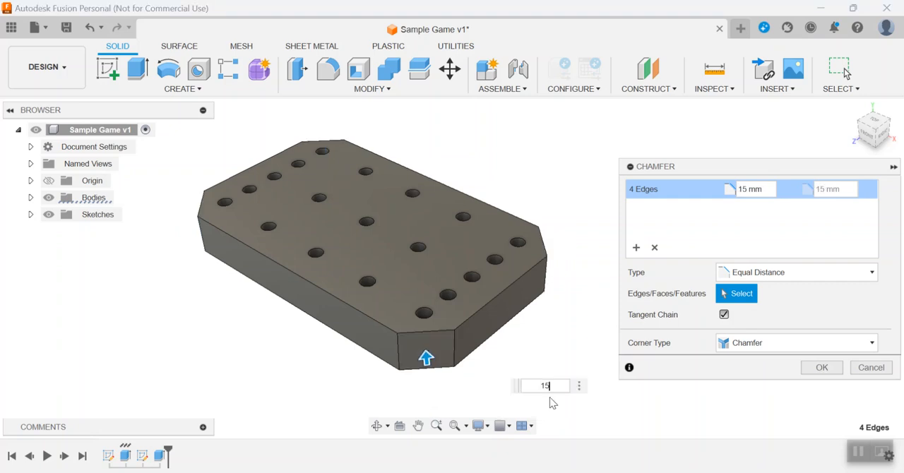
key("Return")
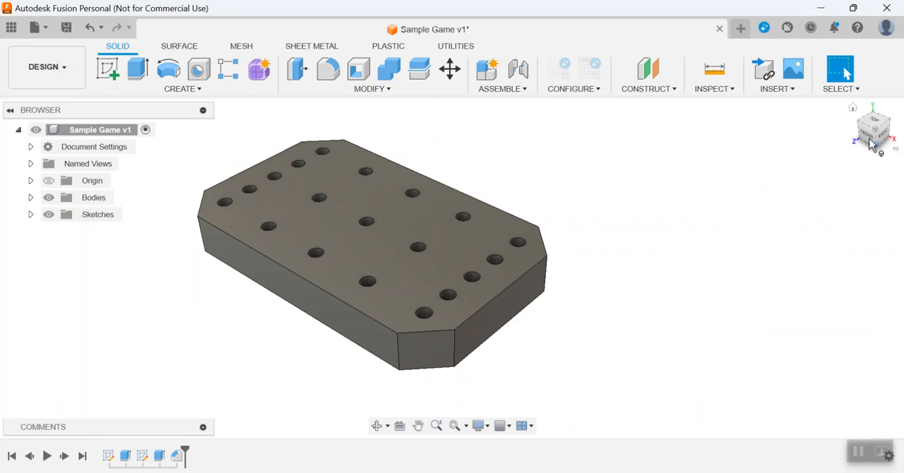
Chamfer all eight outer edges of the block's top face with an equal distance of 5 mm.
mouse_move(882, 130)
left_mouse_down()
mouse_move(881, 151)
mouse_move(900, 131)
left_mouse_up()
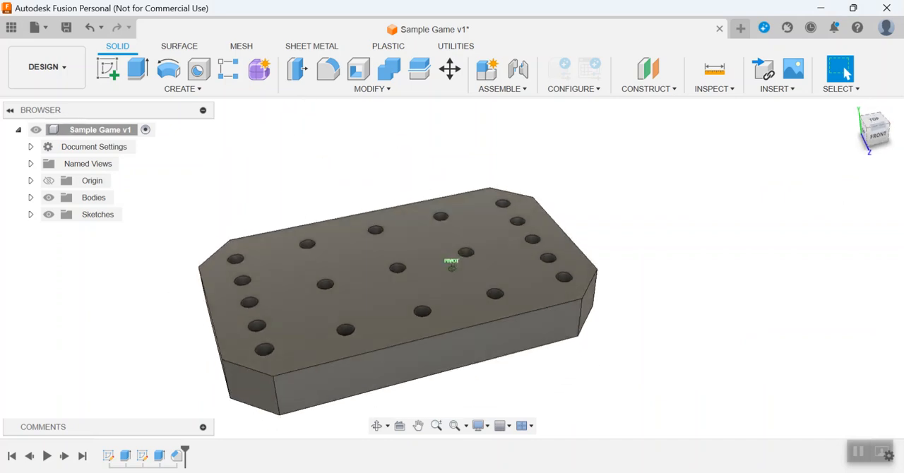
middle_click_drag(636, 194, 702, 163)
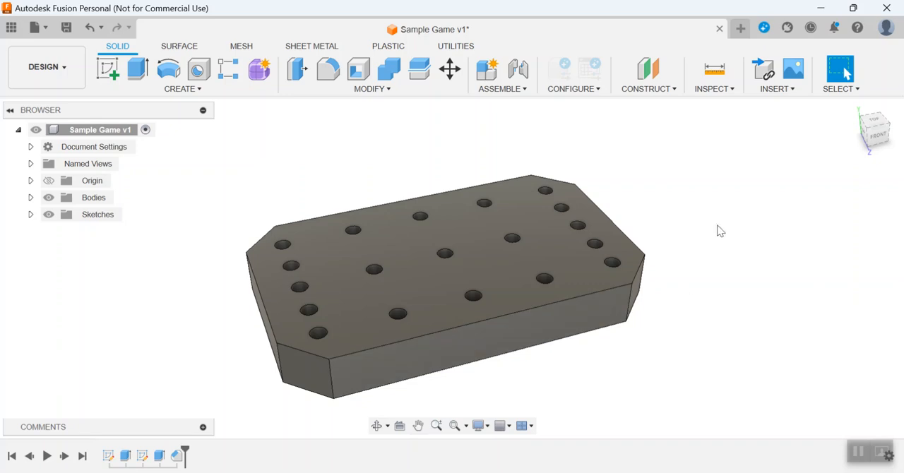
left_click(390, 90)
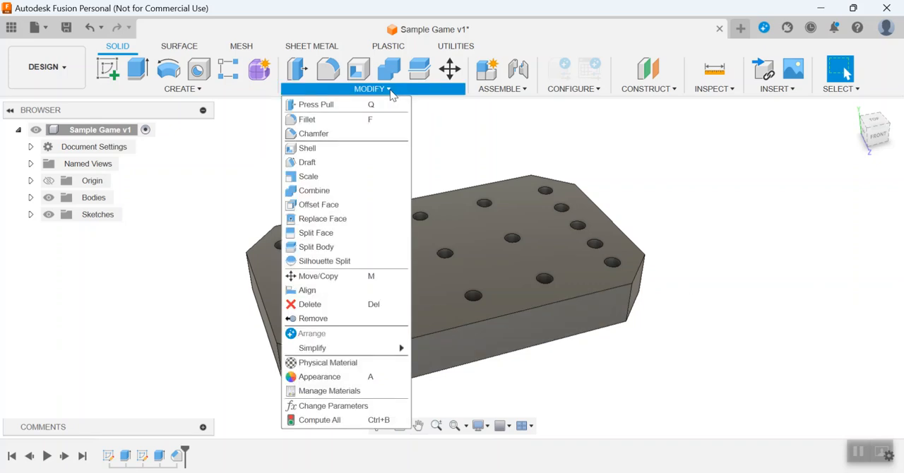
left_click(313, 134)
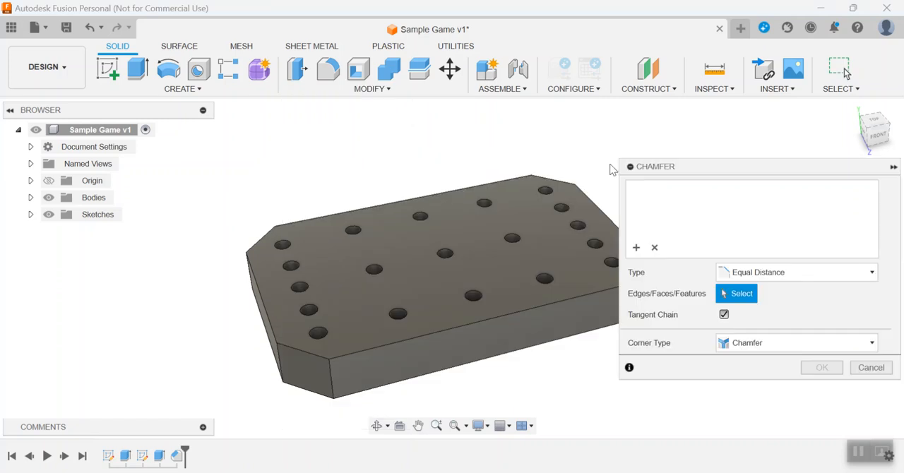
middle_click_drag(611, 170, 484, 133)
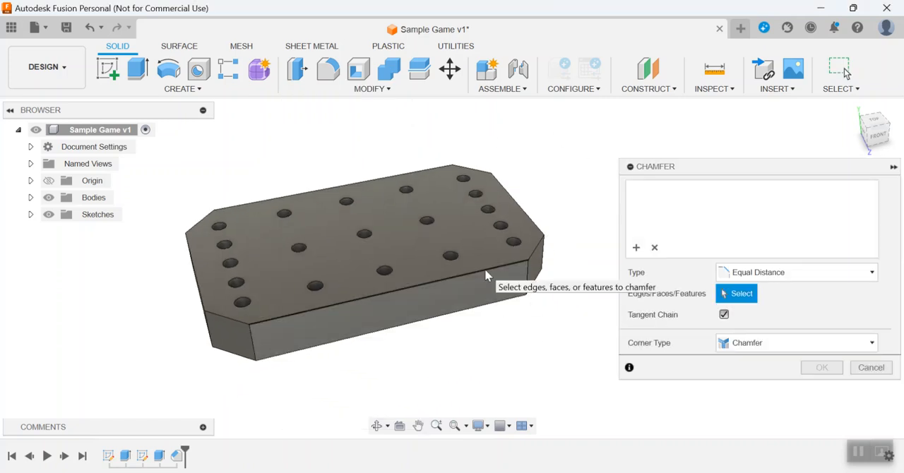
left_click(487, 270)
left_click(530, 258)
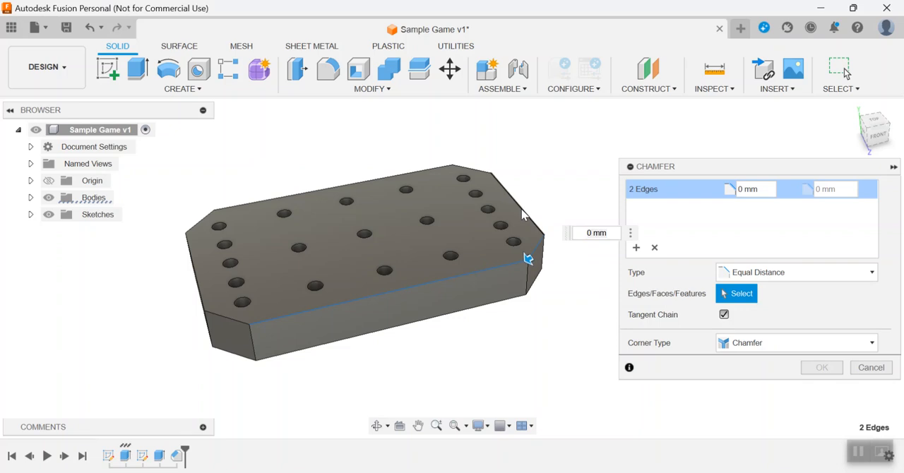
left_click(525, 209)
left_click(474, 170)
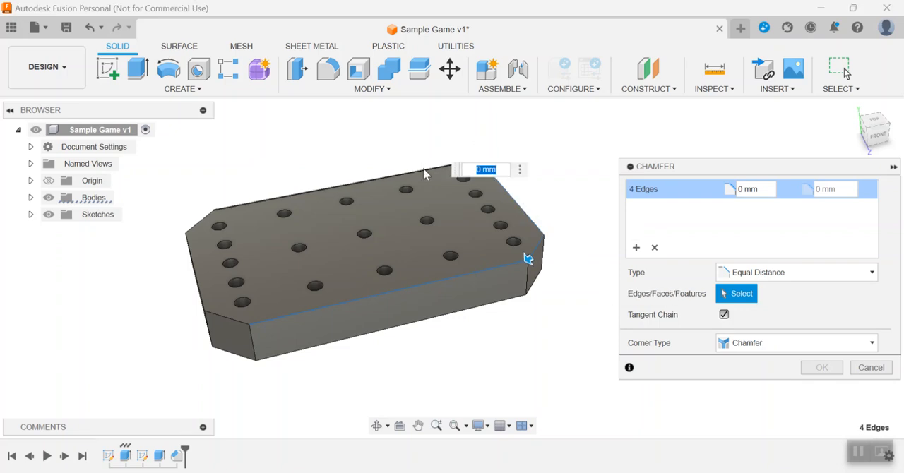
left_click(424, 167)
left_click(201, 224)
left_click(193, 279)
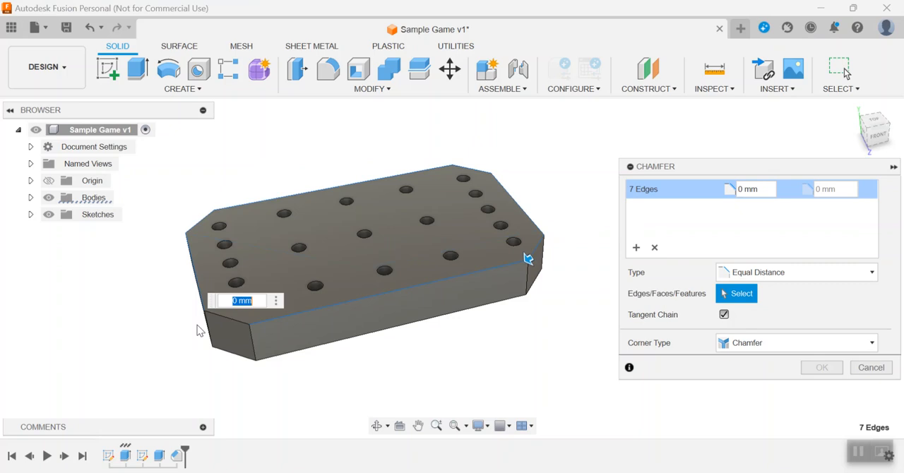
left_click(228, 318)
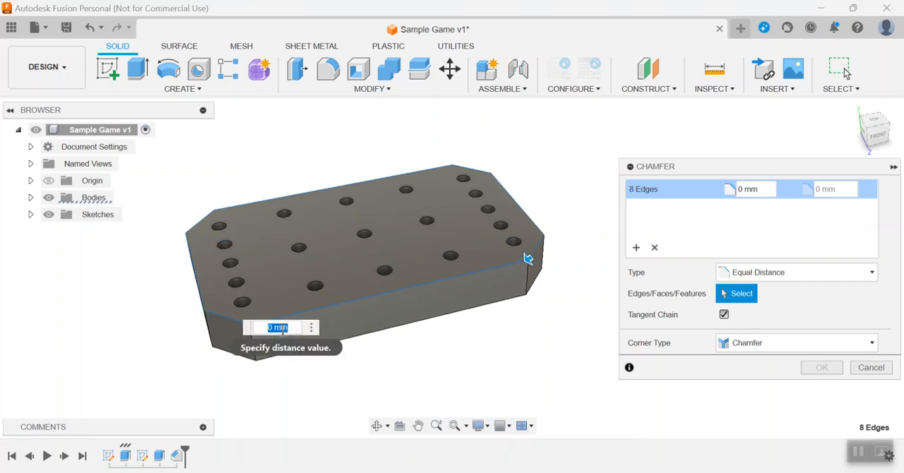
type("5")
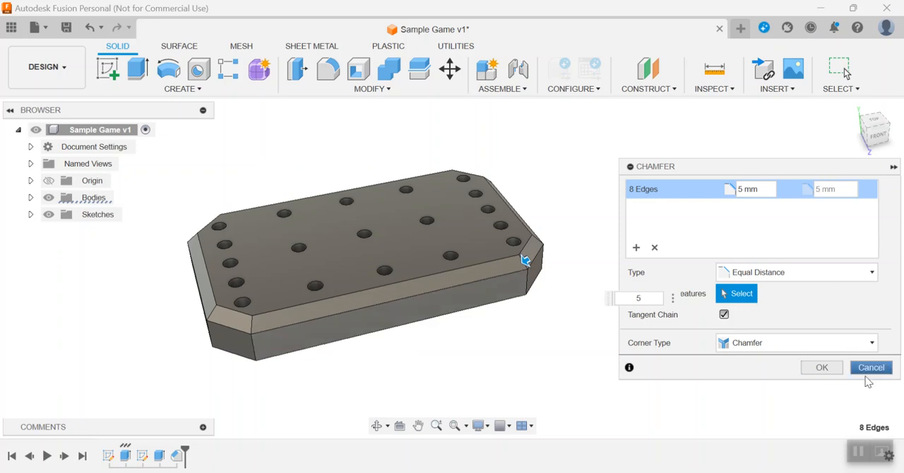
left_click(823, 368)
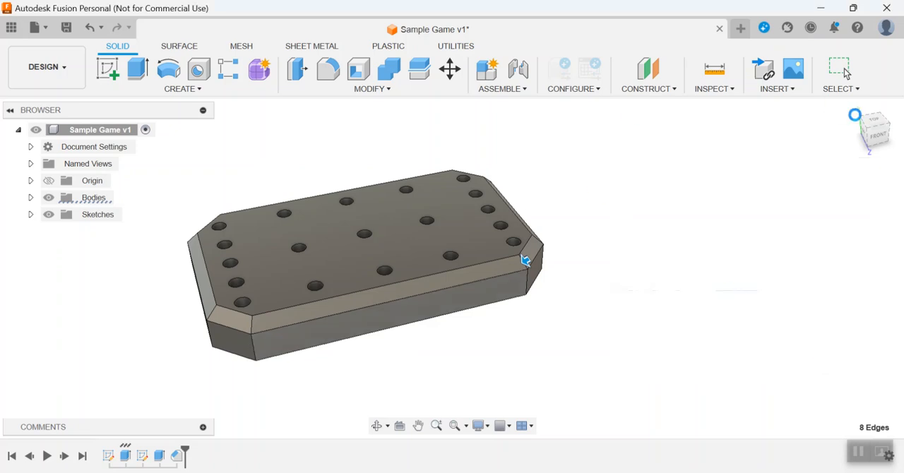
mouse_move(883, 133)
left_mouse_down()
mouse_move(898, 131)
mouse_move(903, 184)
mouse_move(848, 121)
mouse_move(827, 111)
mouse_move(809, 131)
mouse_move(706, 159)
mouse_move(592, 222)
left_mouse_up()
middle_click_drag(592, 223, 647, 277)
scroll(647, 277, "down", 1)
scroll(647, 278, "up", 1)
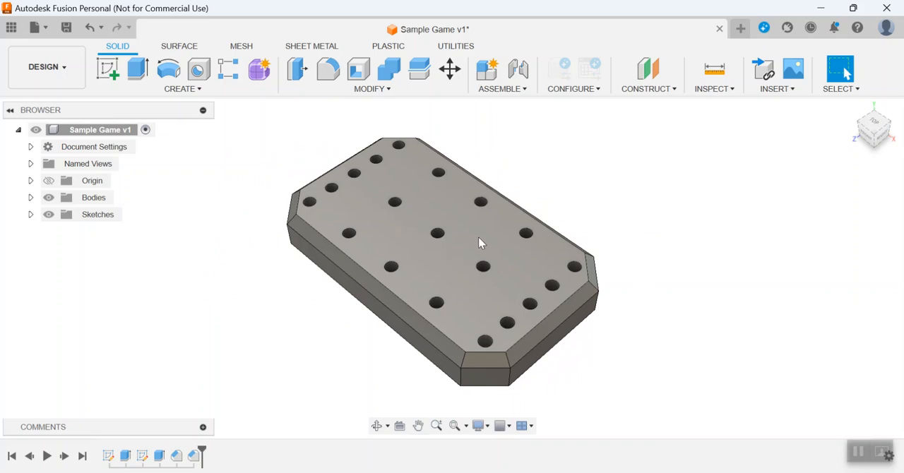
left_click(890, 134)
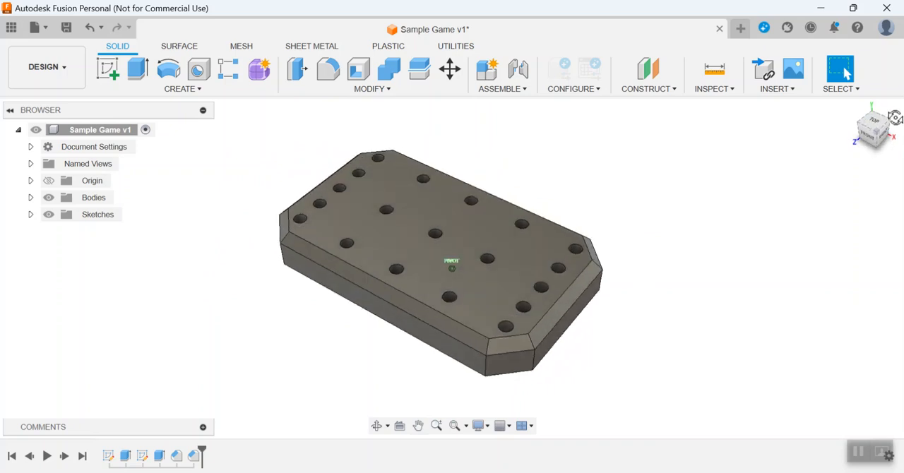
middle_click_drag(814, 293, 792, 284)
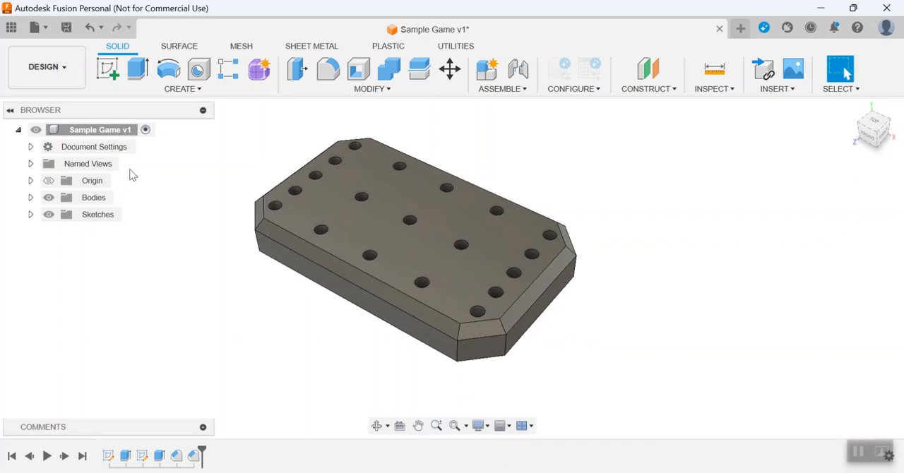
left_click(108, 70)
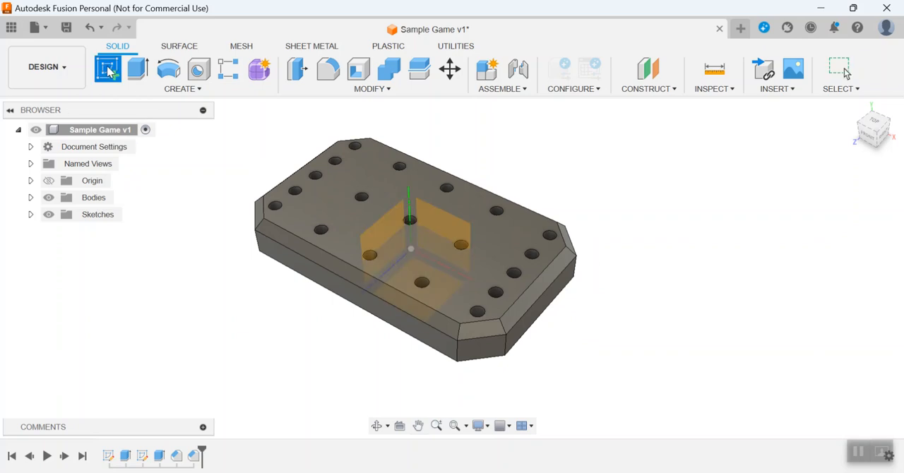
left_click(846, 73)
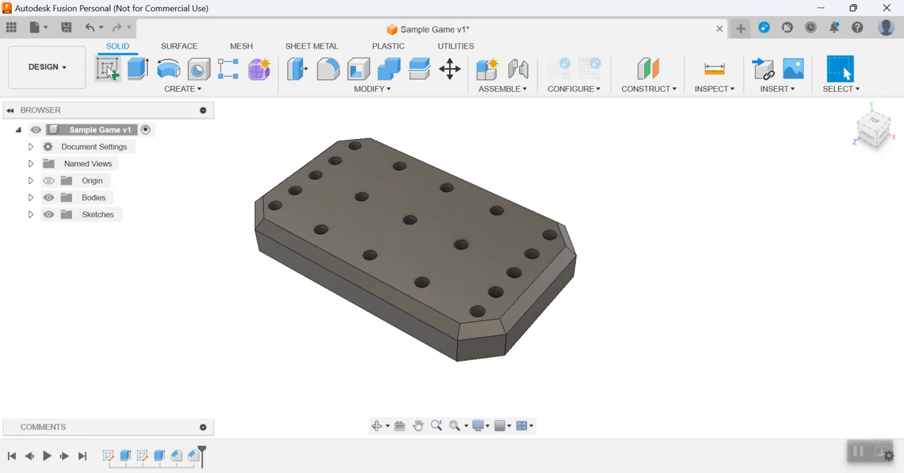
Extrude the bottom face of the front hole in the rightmost column upward by 40 mm as a new component to form a peg.
left_click(139, 70)
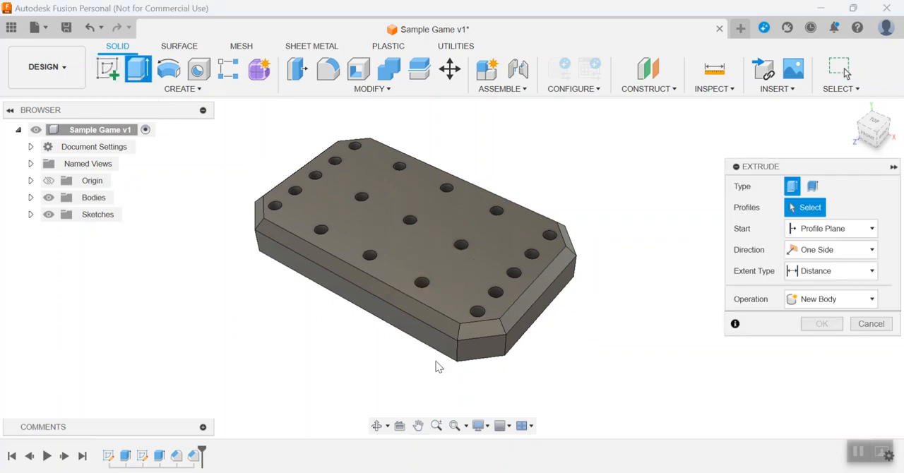
scroll(534, 310, "up", 2)
scroll(531, 307, "up", 2)
mouse_move(878, 129)
left_mouse_down()
mouse_move(850, 152)
mouse_move(890, 150)
left_mouse_up()
scroll(521, 359, "up", 5)
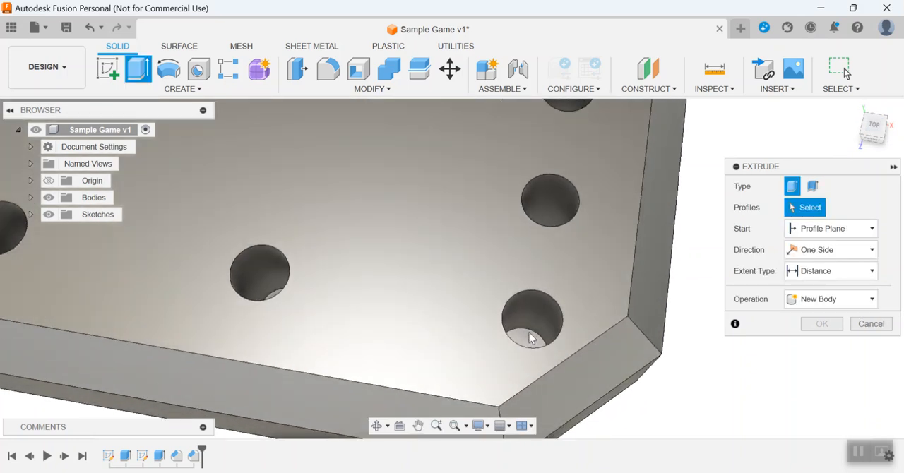
left_click(525, 341)
left_click_drag(529, 314, 575, 176)
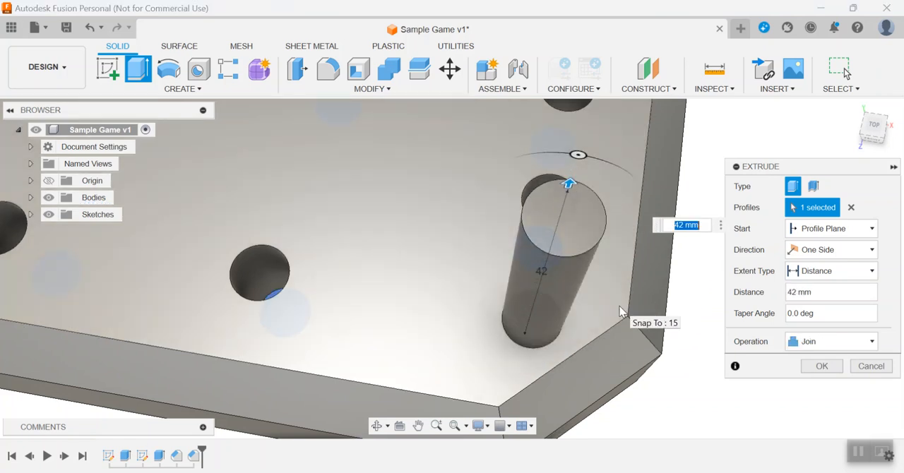
type("35")
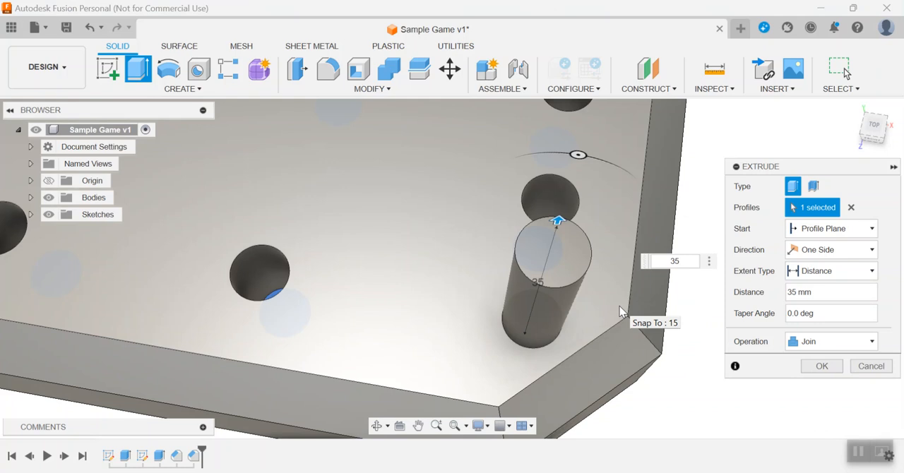
type("40")
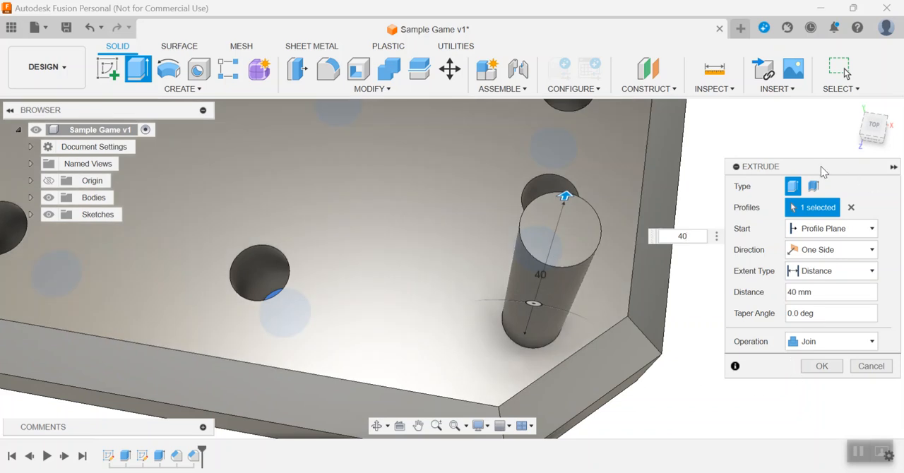
left_click_drag(822, 167, 798, 135)
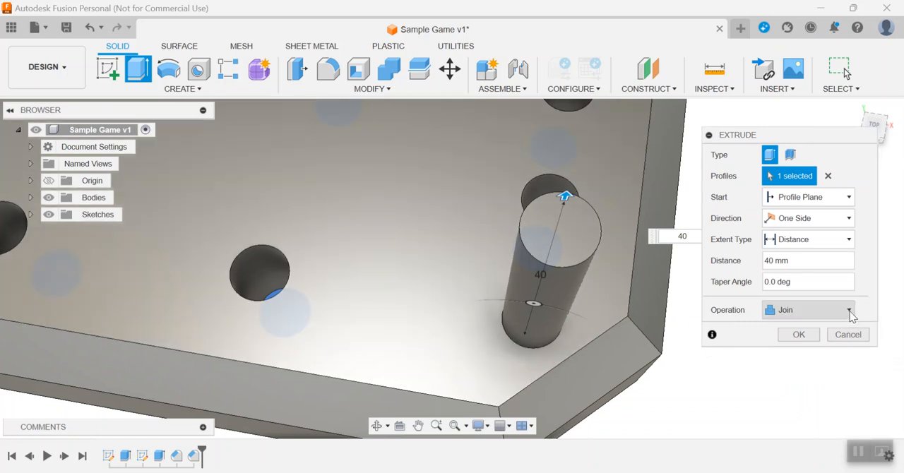
left_click(850, 312)
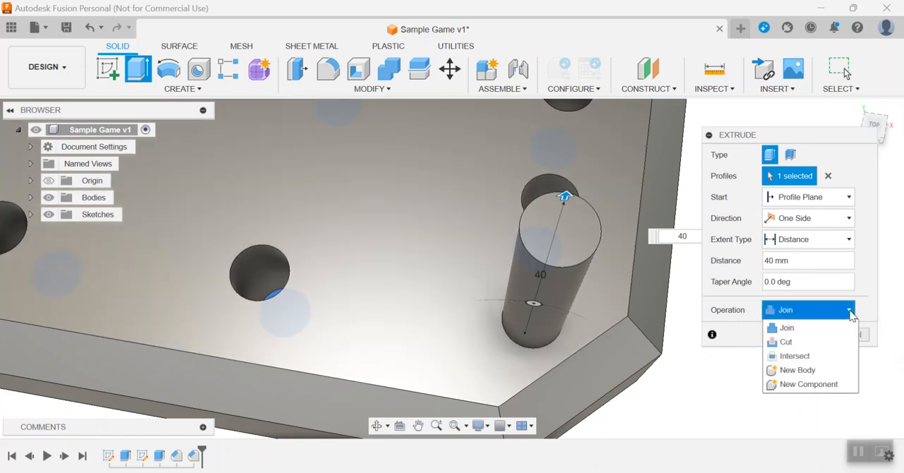
left_click(808, 384)
left_click(807, 336)
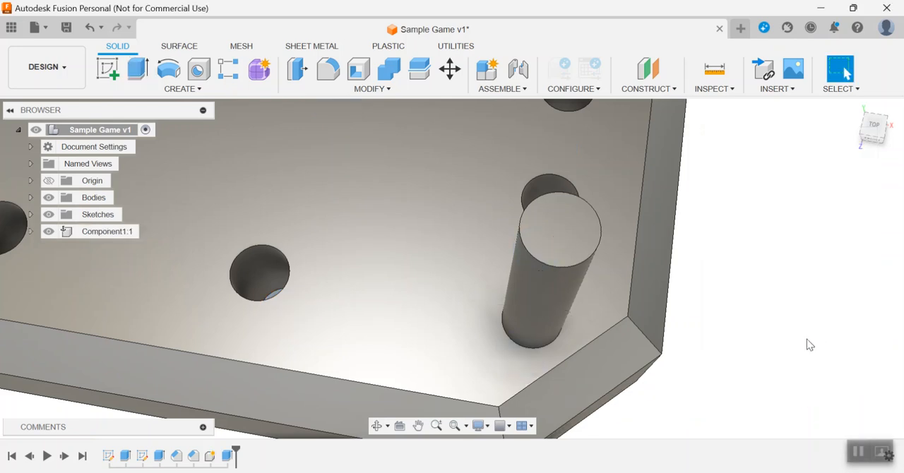
scroll(728, 364, "down", 3)
scroll(727, 363, "down", 3)
left_click(879, 127)
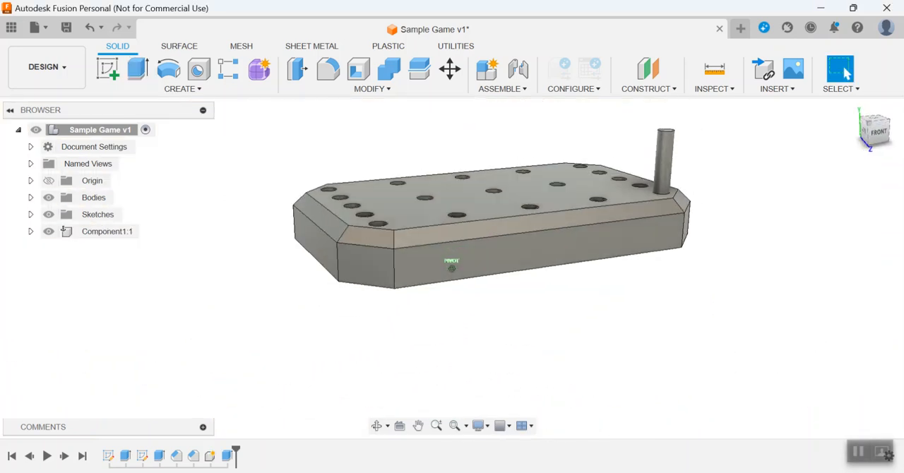
mouse_move(878, 132)
left_mouse_down()
mouse_move(777, 152)
mouse_move(799, 161)
mouse_move(819, 214)
left_mouse_up()
middle_click_drag(827, 217, 784, 172)
left_click(844, 69)
scroll(597, 267, "up", 5)
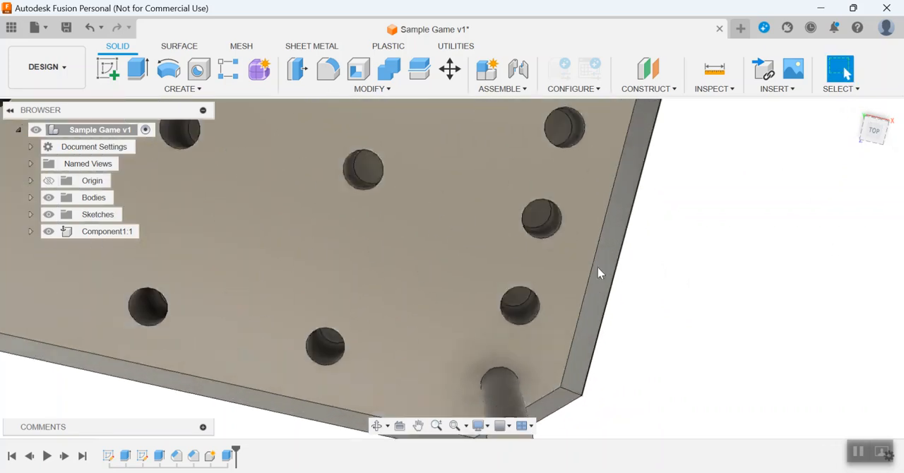
Extrude the bottom faces of the remaining four holes in the rightmost column upward by 35 mm as a new component.
left_click(138, 71)
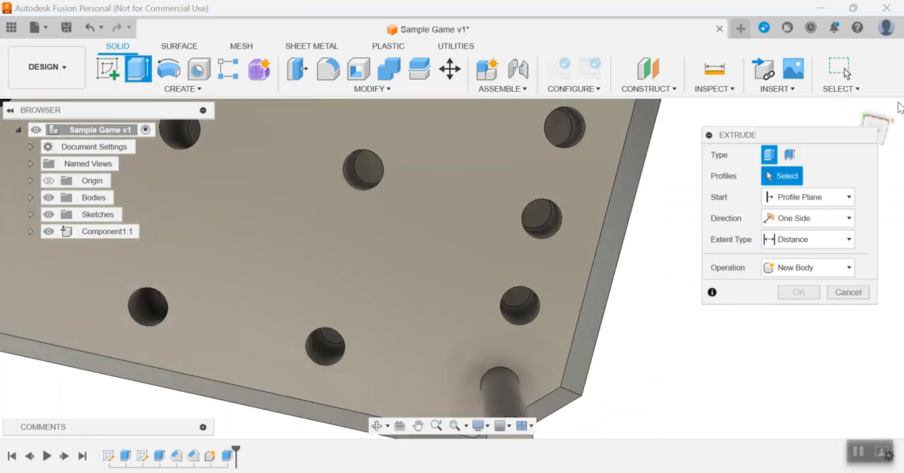
left_click(875, 130)
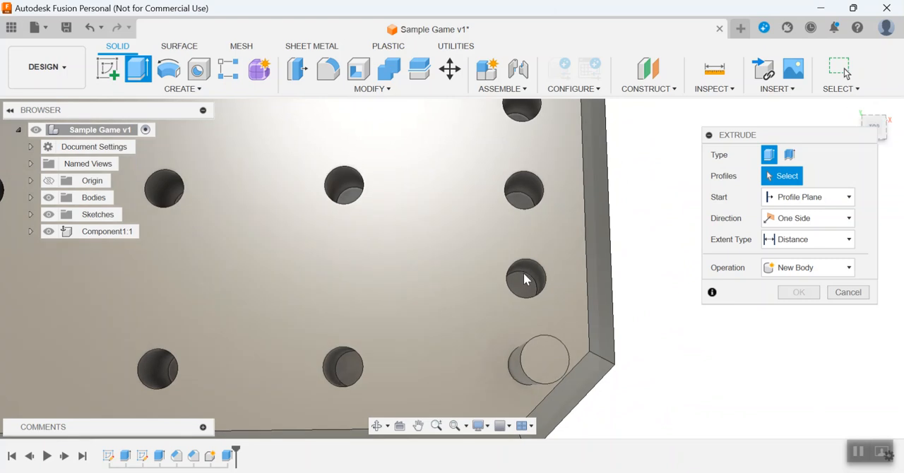
left_click(526, 276)
left_click(523, 203)
middle_click_drag(628, 173, 632, 314)
left_click(525, 254)
left_click(521, 160)
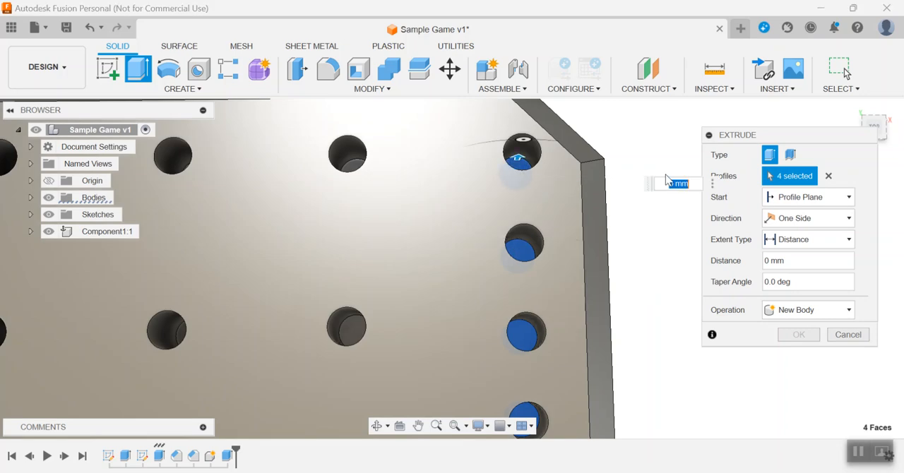
type("35")
key("Return")
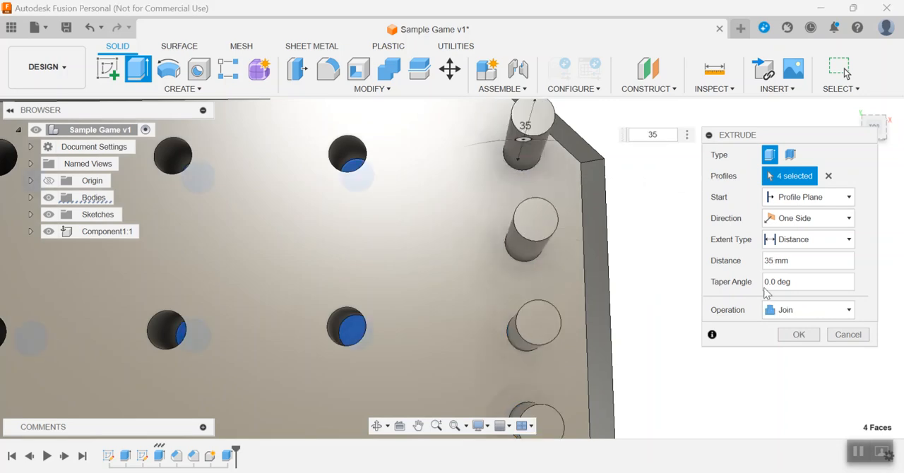
left_click(815, 312)
left_click(819, 383)
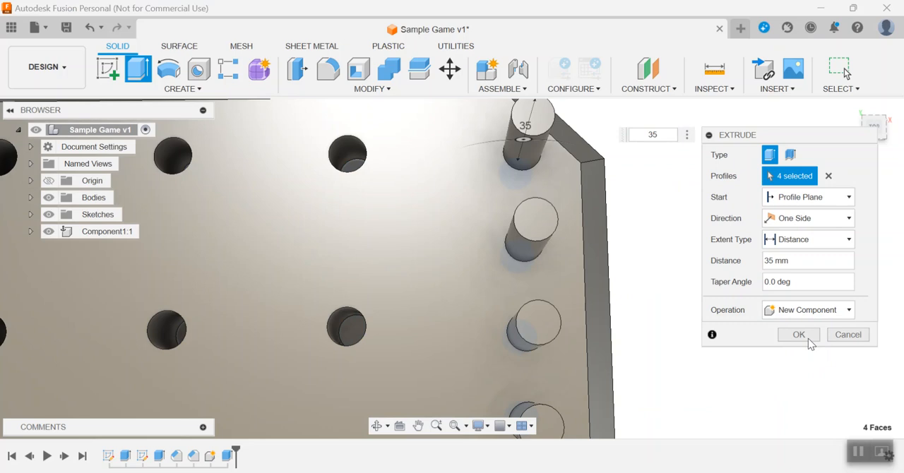
left_click(798, 333)
Edit the extrusion of the four new pegs and set its distance to 40 mm.
scroll(792, 326, "down", 1)
left_click_drag(885, 134, 895, 101)
middle_click_drag(804, 227, 803, 181)
scroll(858, 162, "up", 2)
left_click_drag(878, 140, 889, 124)
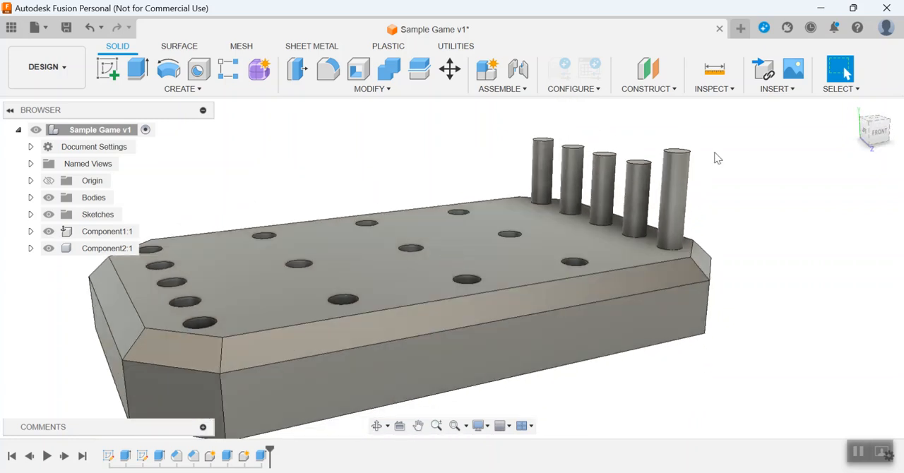
middle_click_drag(768, 312, 809, 243)
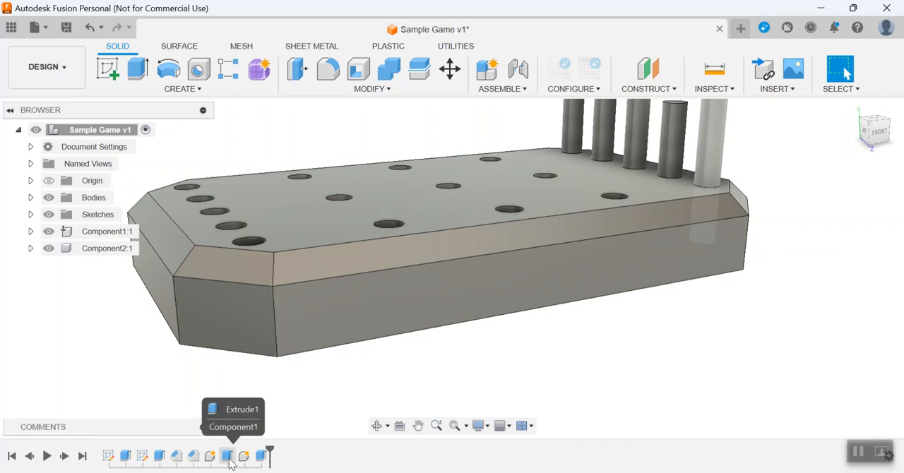
right_click(262, 457)
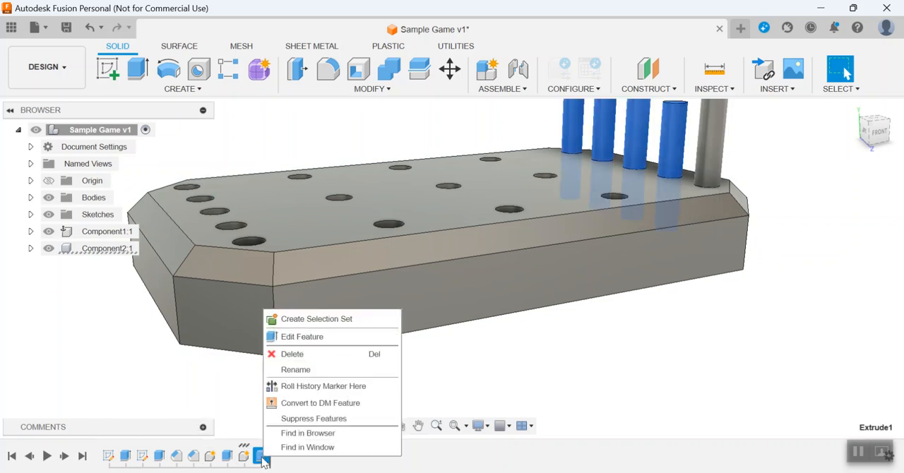
left_click(302, 337)
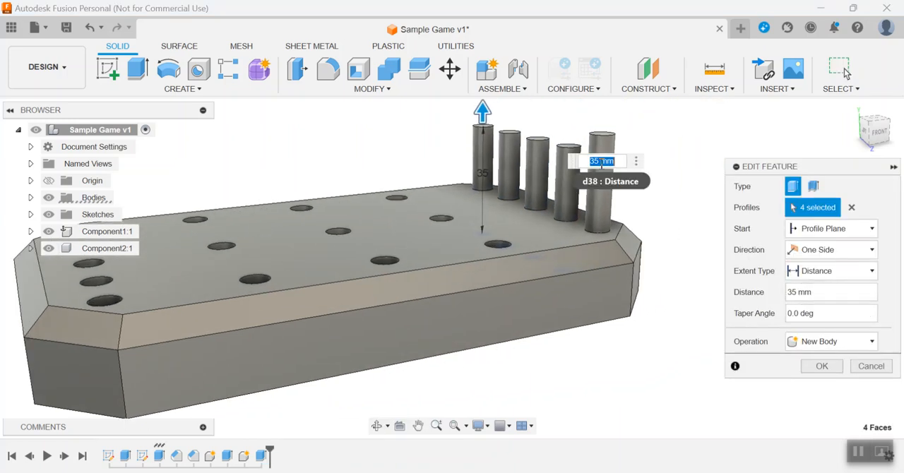
type("4")
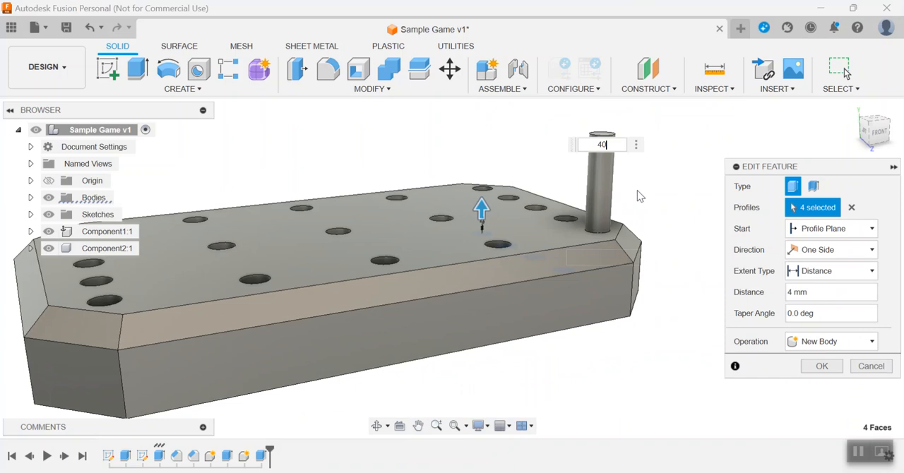
type("0")
key("Return")
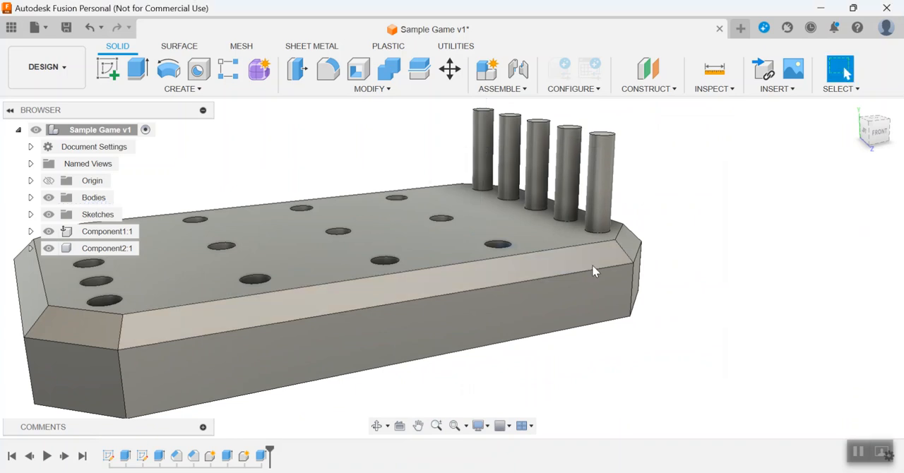
Extrude the bottom faces of all five holes in the column at the board's opposite end upward by 40 mm as a new component.
scroll(629, 260, "down", 2)
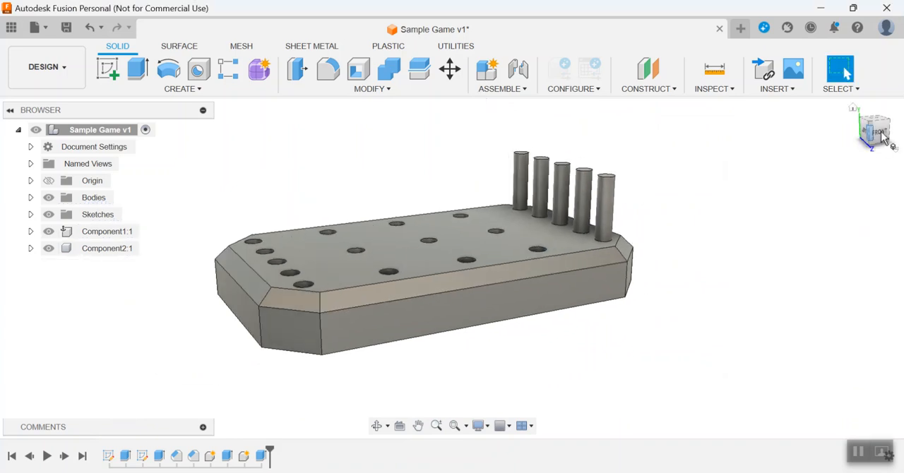
left_click(887, 145)
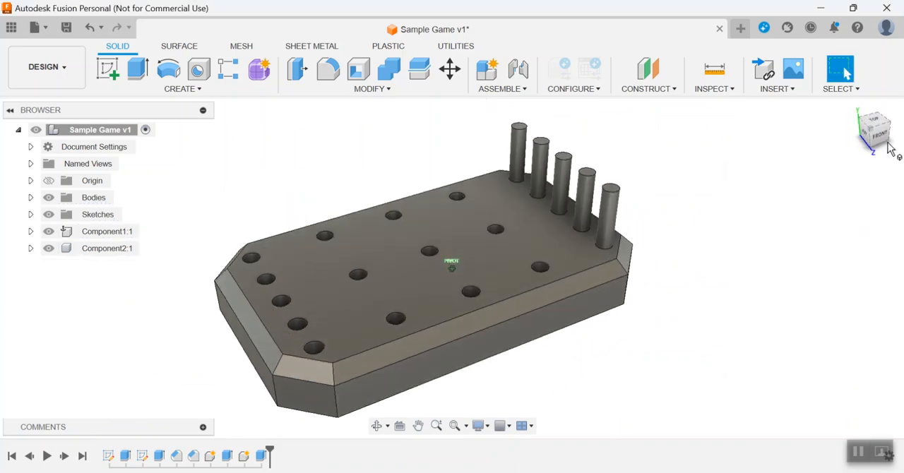
left_click(138, 68)
left_click_drag(884, 134, 891, 150)
scroll(541, 293, "down", 1)
middle_click_drag(541, 293, 537, 281)
scroll(569, 309, "up", 8)
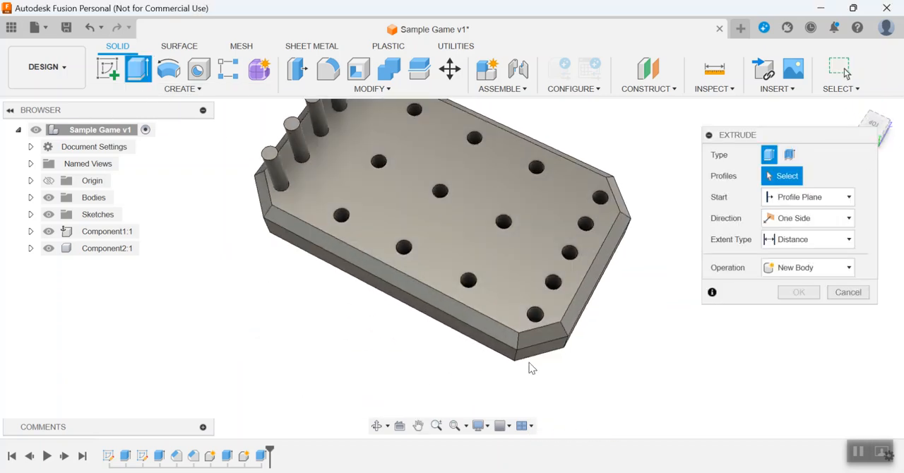
left_click_drag(883, 130, 882, 140)
left_click(487, 380)
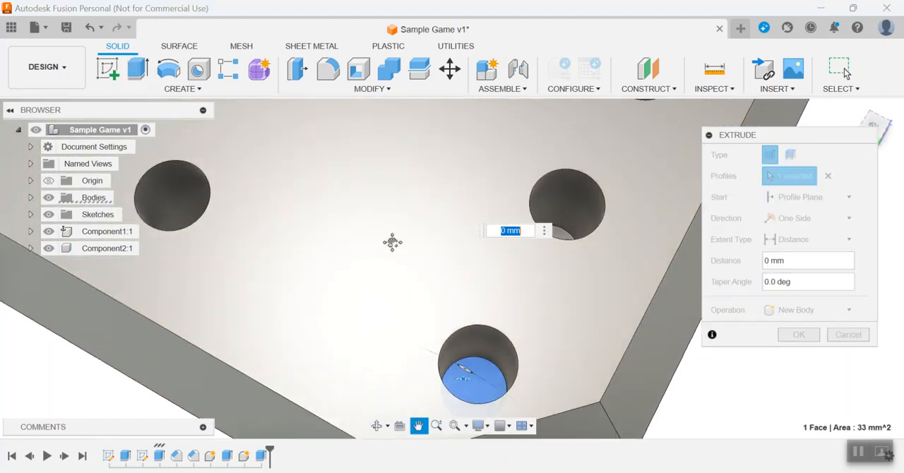
middle_click_drag(436, 279, 395, 418)
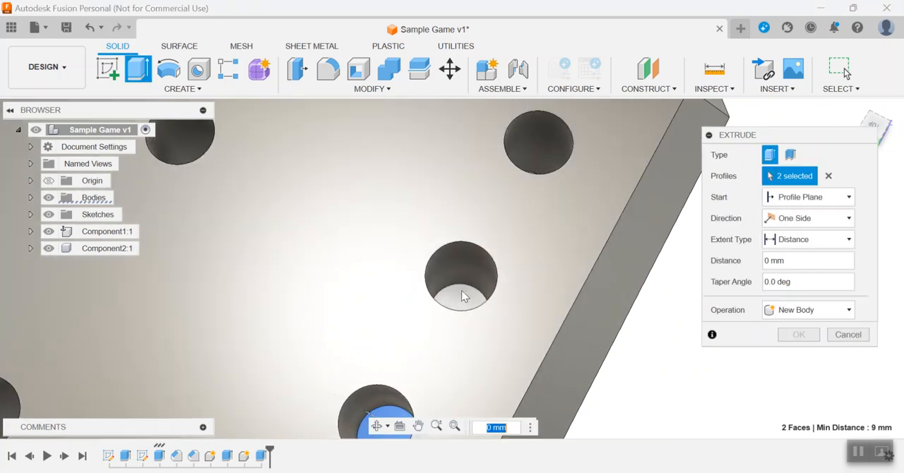
left_click(472, 293)
middle_click_drag(554, 242, 544, 376)
left_click(540, 292)
middle_click_drag(529, 294, 499, 280)
left_click(506, 279)
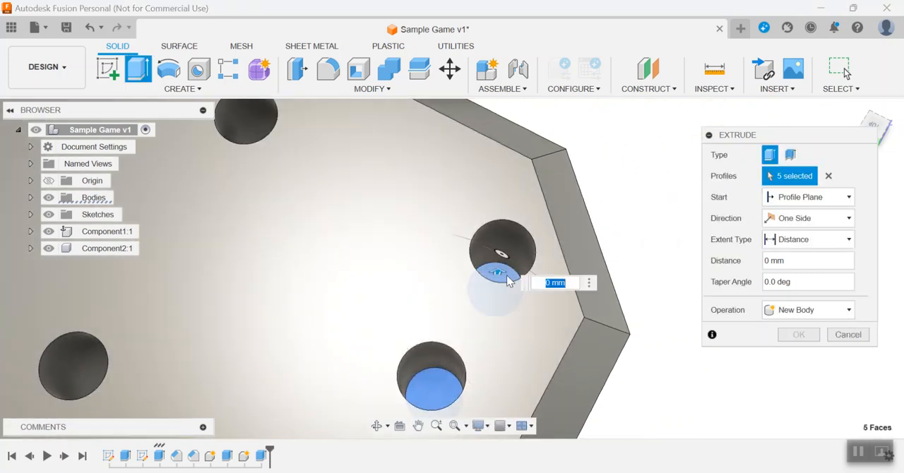
type("40")
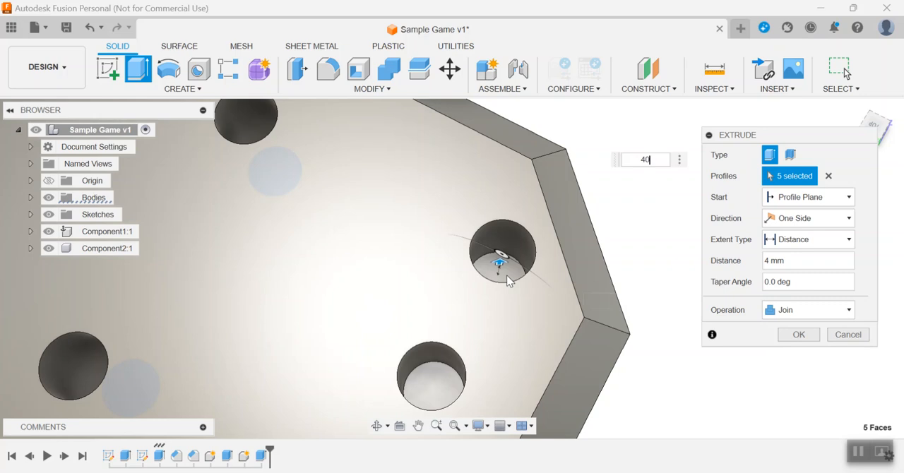
left_click(821, 310)
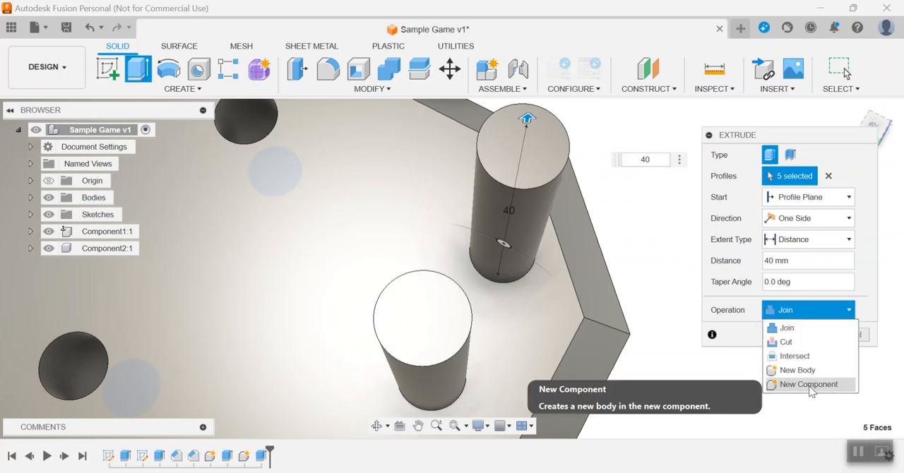
left_click(812, 385)
left_click(809, 338)
Fillet the top circular edges of all ten pegs with a constant radius of 1 mm.
scroll(762, 349, "down", 6)
middle_click_drag(747, 334, 752, 288)
left_click_drag(872, 130, 888, 101)
middle_click_drag(820, 145, 780, 162)
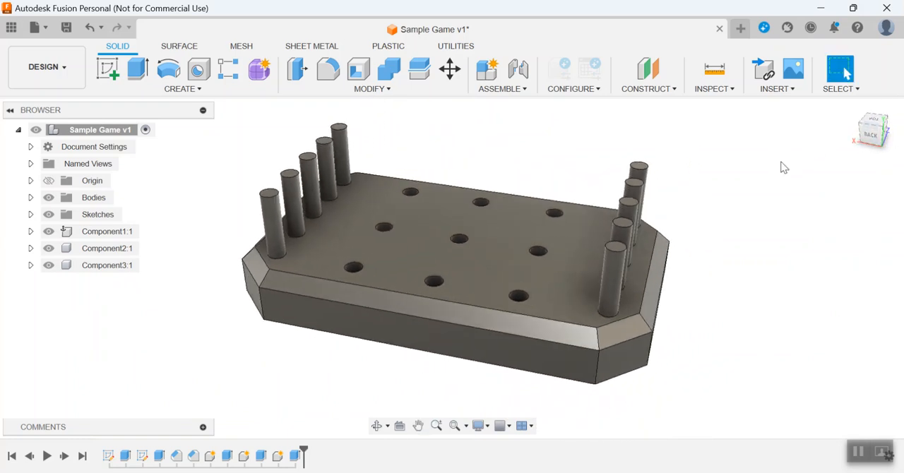
left_click(388, 89)
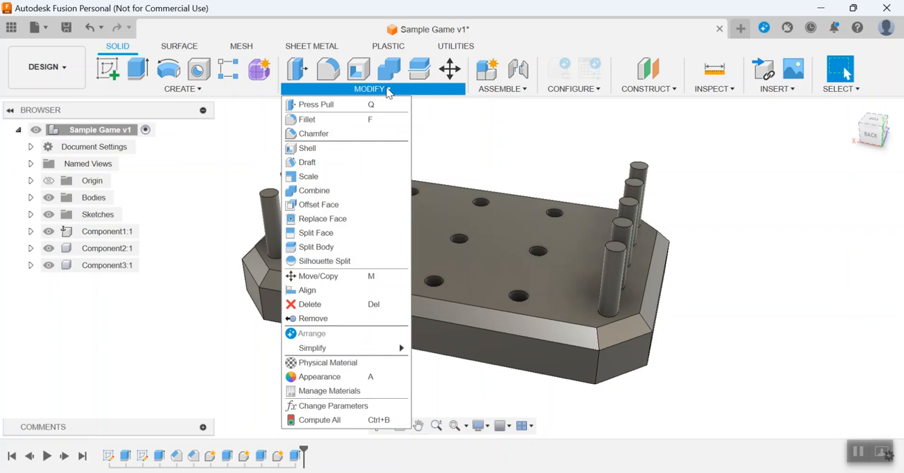
left_click(309, 120)
scroll(357, 123, "up", 3)
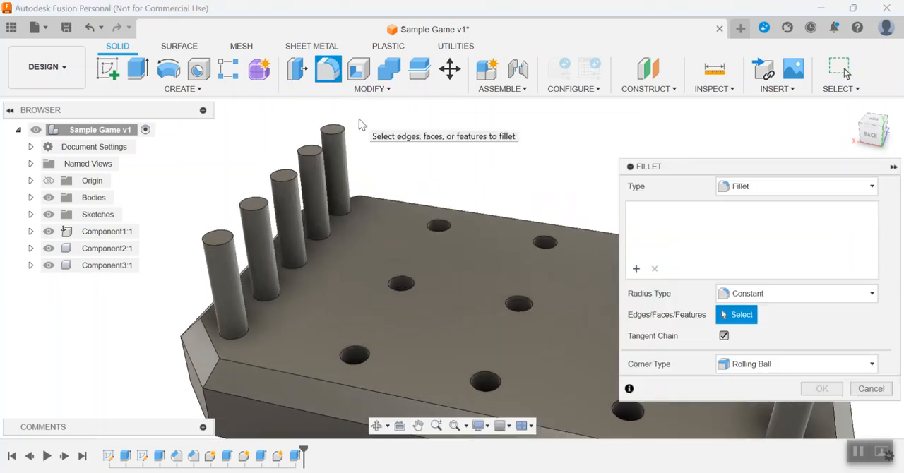
left_click(345, 132)
left_click(318, 152)
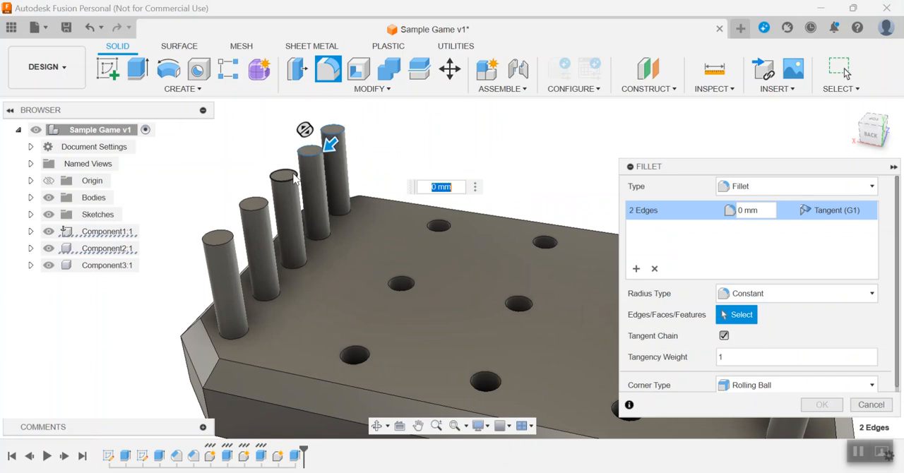
left_click(291, 176)
left_click(266, 207)
left_click(220, 239)
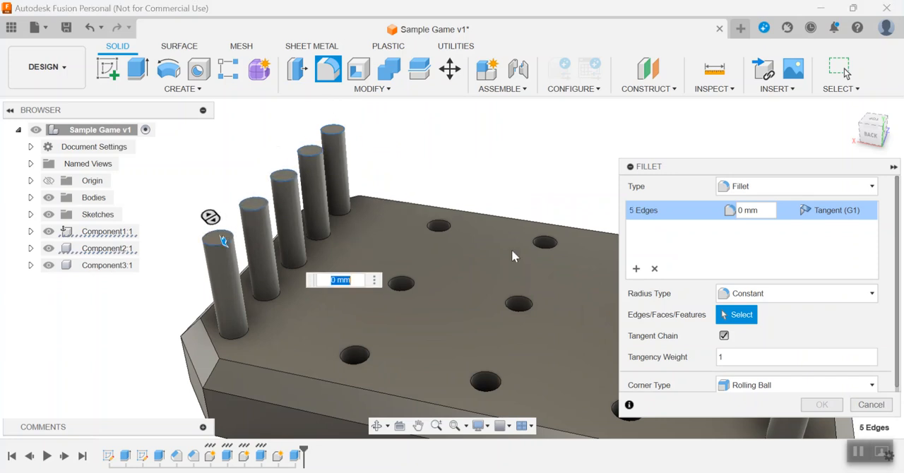
middle_click_drag(512, 249, 188, 208)
left_click(438, 148)
left_click(417, 173)
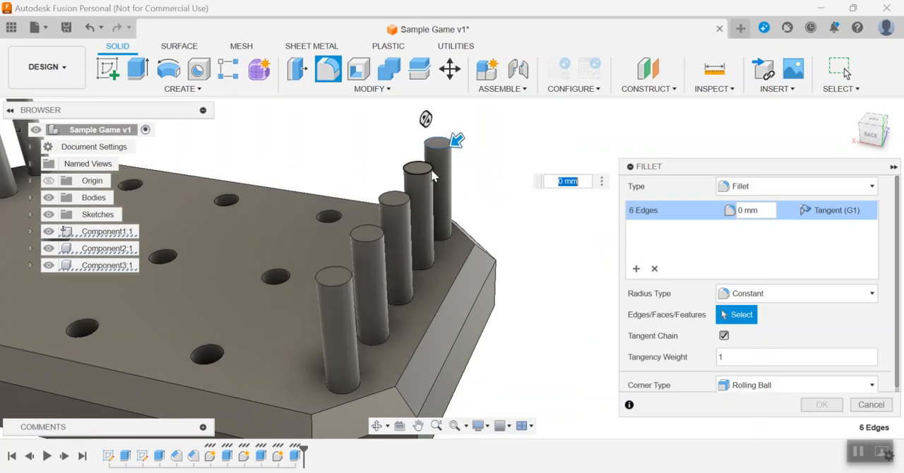
left_click(393, 198)
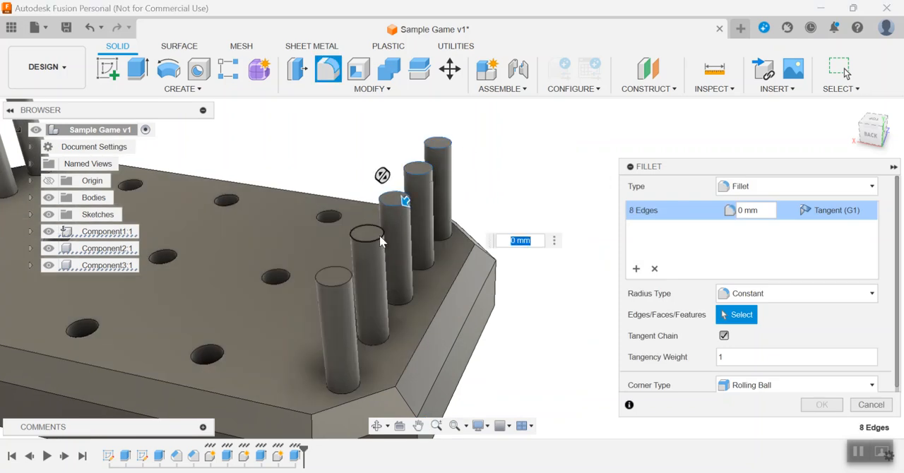
left_click(367, 233)
left_click(335, 269)
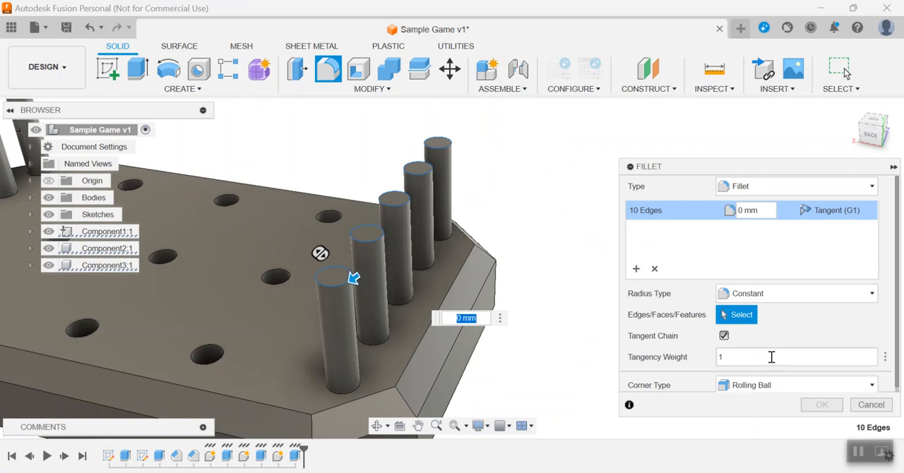
type("2")
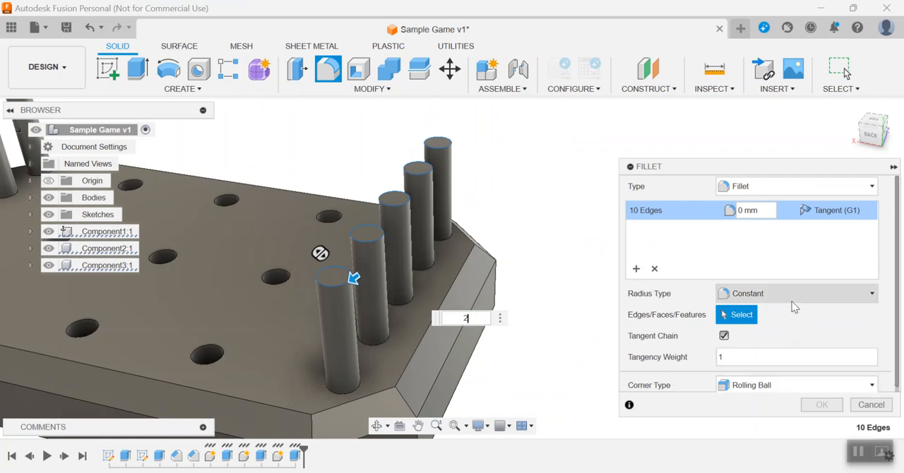
key("BackSpace")
type("1")
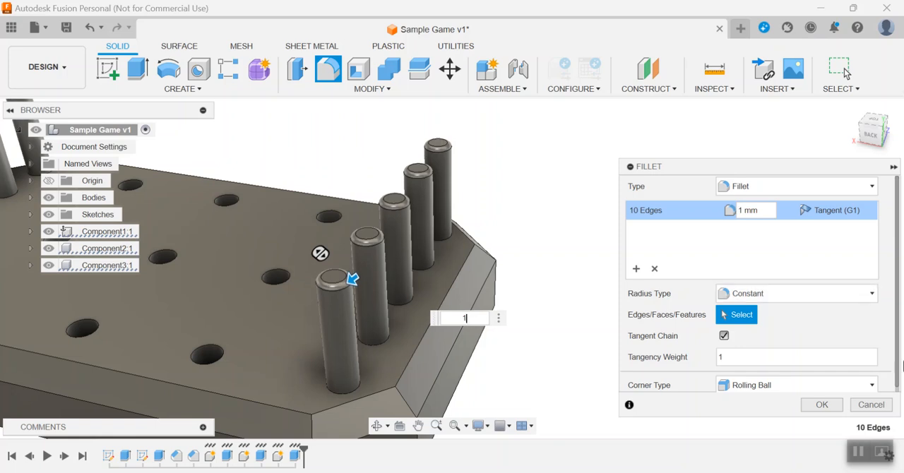
left_click(804, 404)
scroll(652, 266, "down", 4)
middle_click_drag(652, 266, 713, 231)
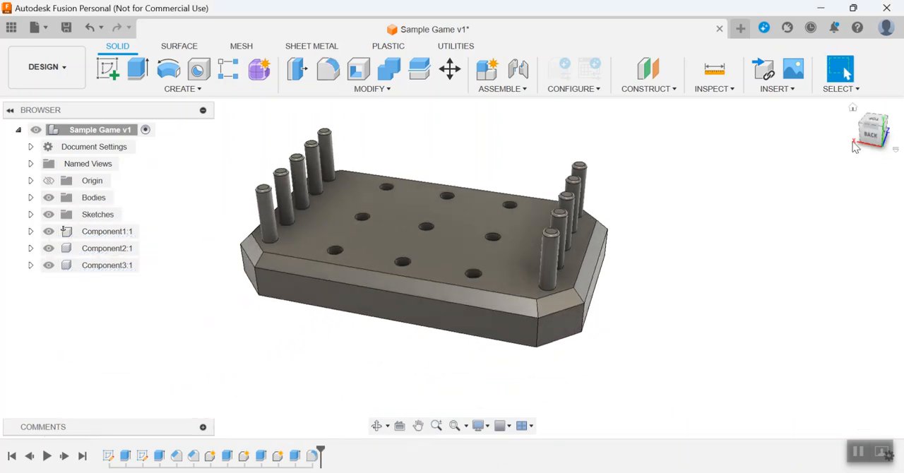
left_click_drag(886, 132, 855, 134)
scroll(787, 168, "down", 1)
middle_click_drag(786, 168, 789, 209)
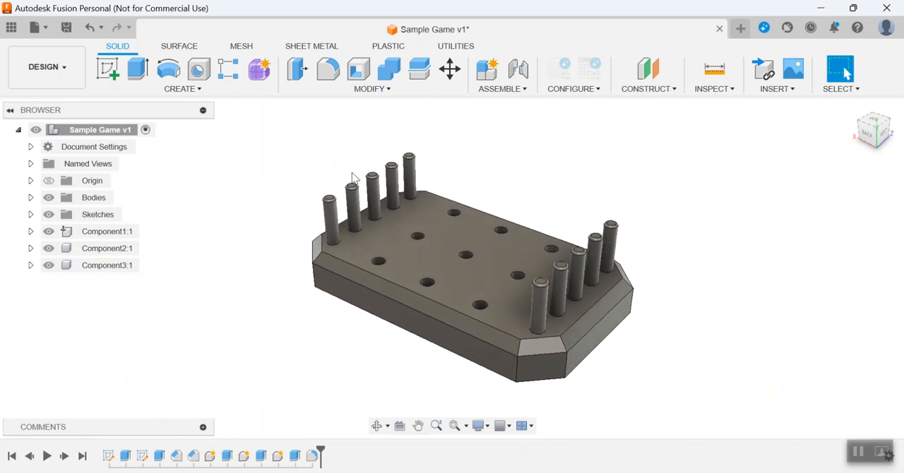